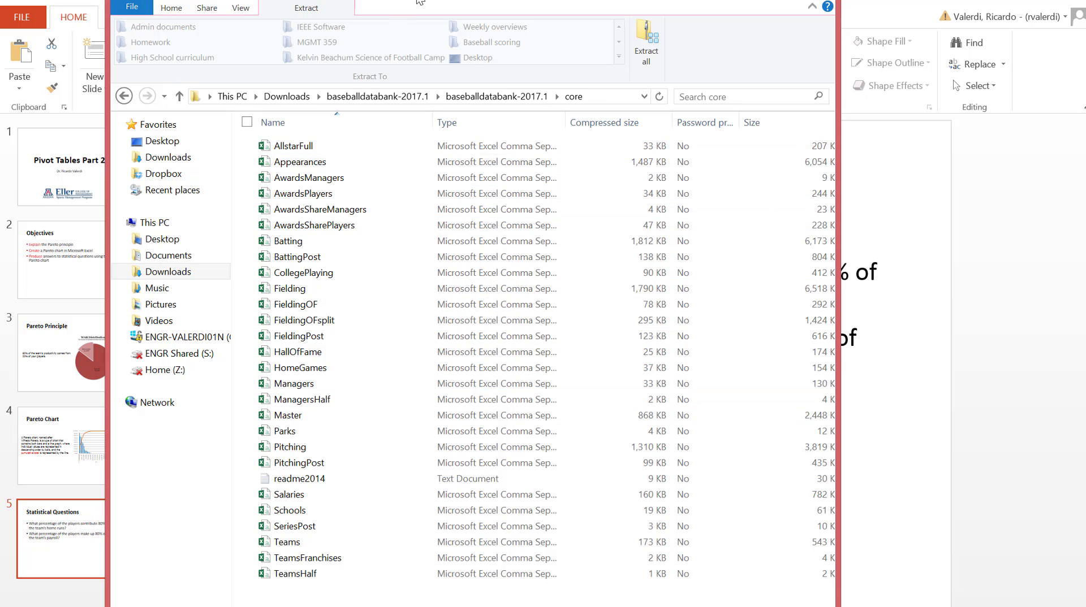
Open the Batting file and create a PivotTable from all its columns on a new worksheet.
{"action": "left_click", "coordinate": [357, 247]}
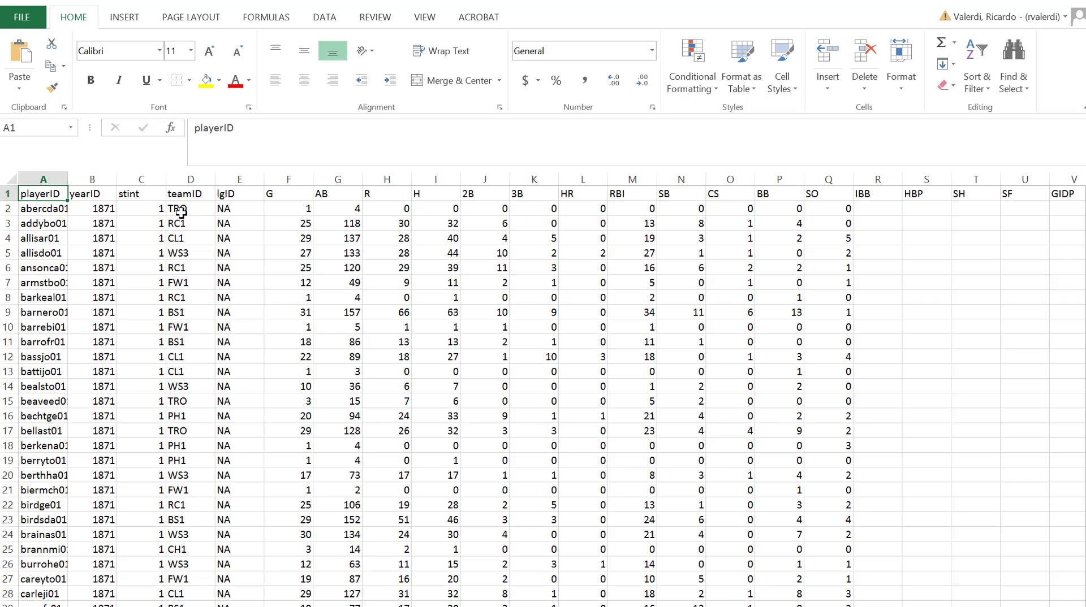
{"action": "left_click", "coordinate": [9, 177]}
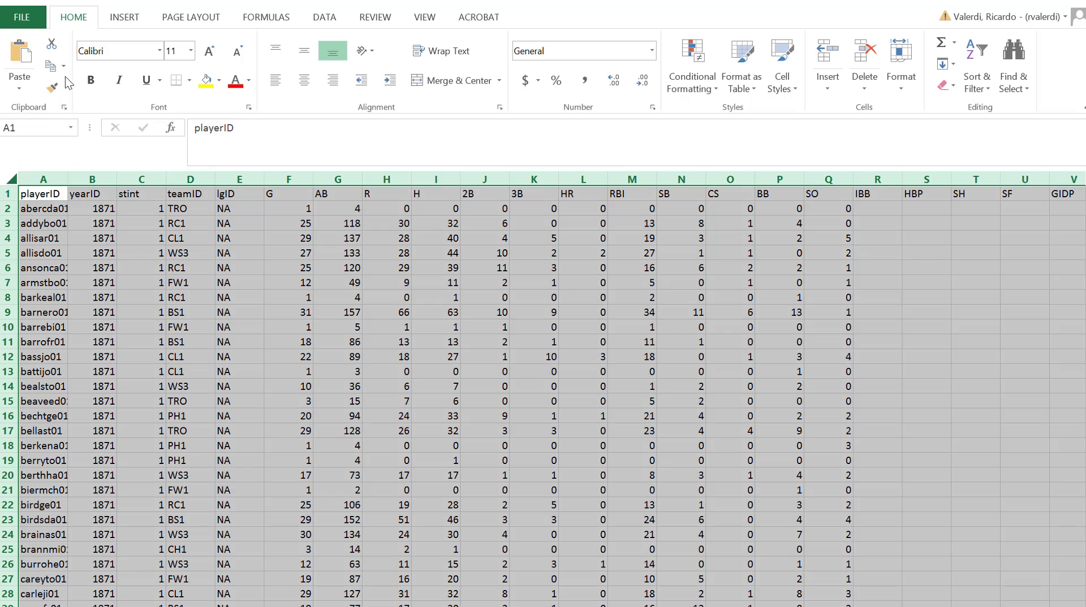
{"action": "left_click", "coordinate": [126, 15]}
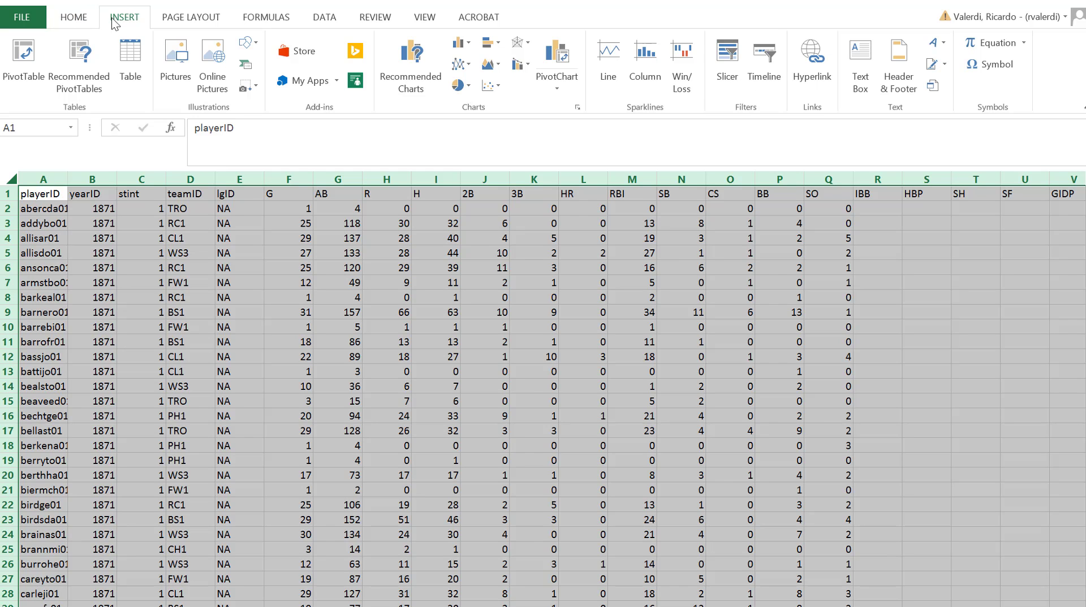
{"action": "left_click", "coordinate": [22, 77]}
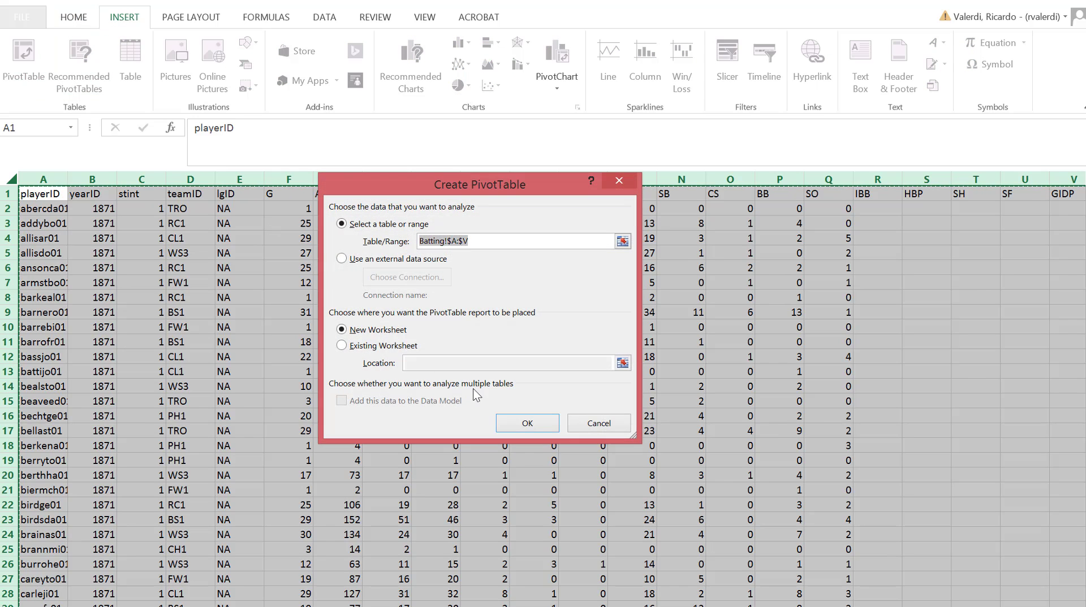
{"action": "left_click", "coordinate": [523, 424]}
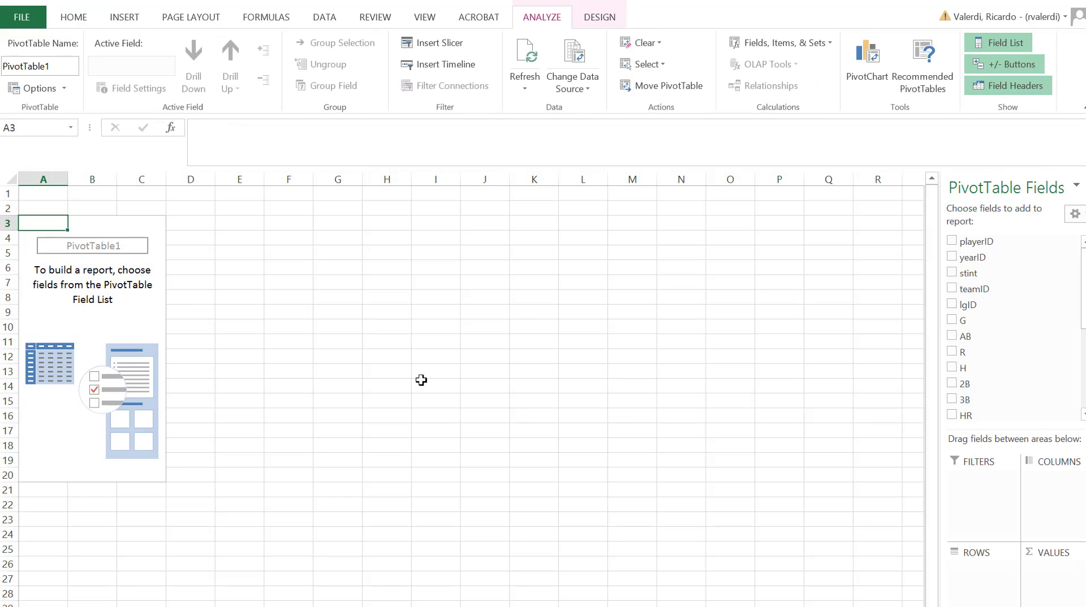
Limit the yearID field to 2016 only and add it to the PivotTable as a report filter.
{"action": "left_click", "coordinate": [146, 312]}
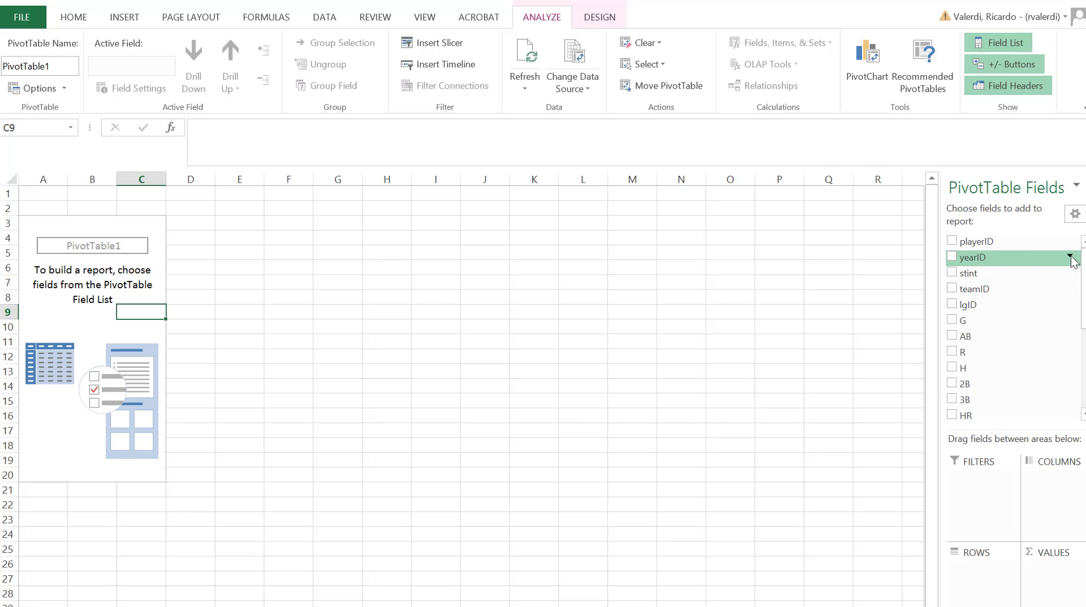
{"action": "left_click", "coordinate": [1069, 258]}
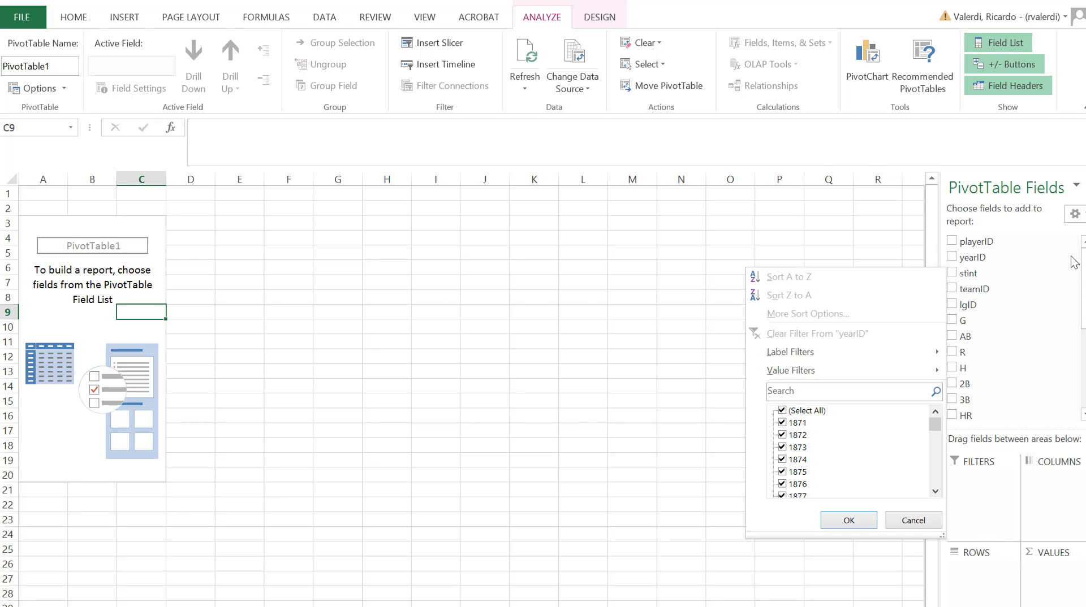
{"action": "left_click", "coordinate": [782, 411]}
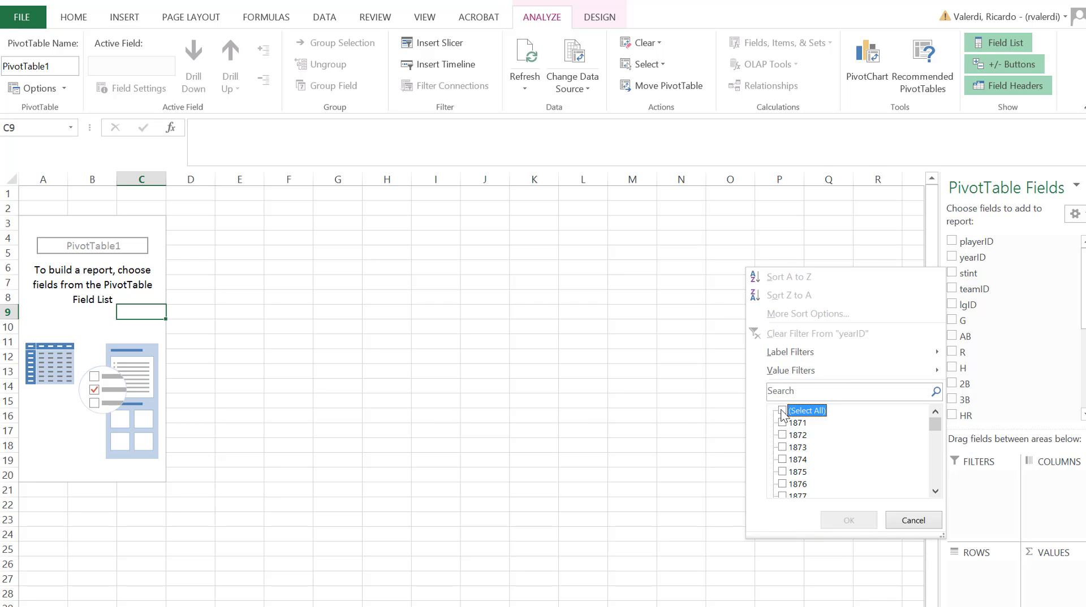
{"action": "left_click_drag", "start_coordinate": [935, 428], "coordinate": [936, 485]}
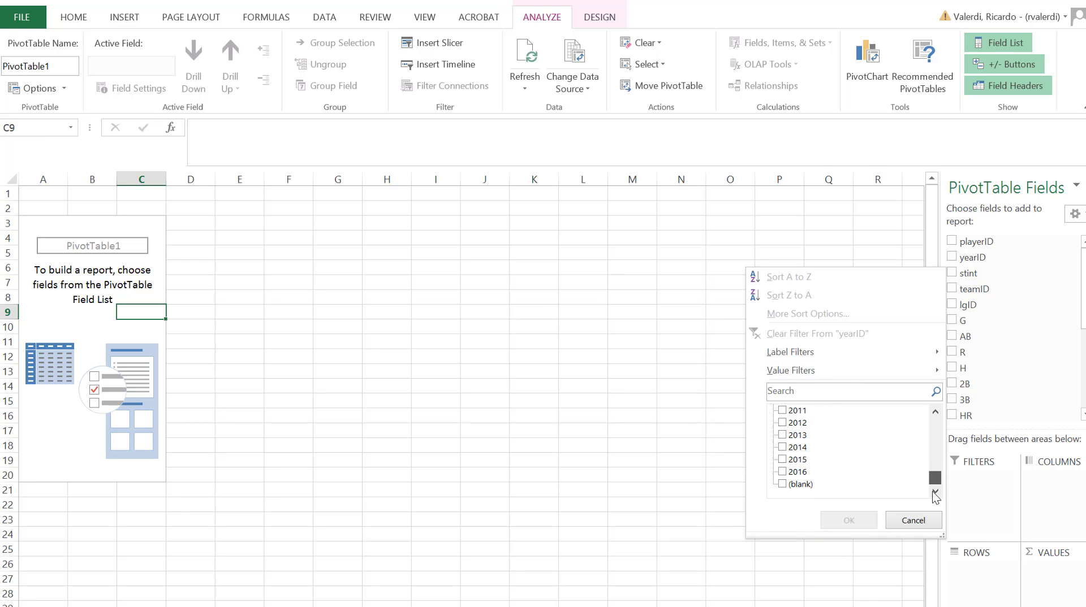
{"action": "left_click", "coordinate": [782, 472]}
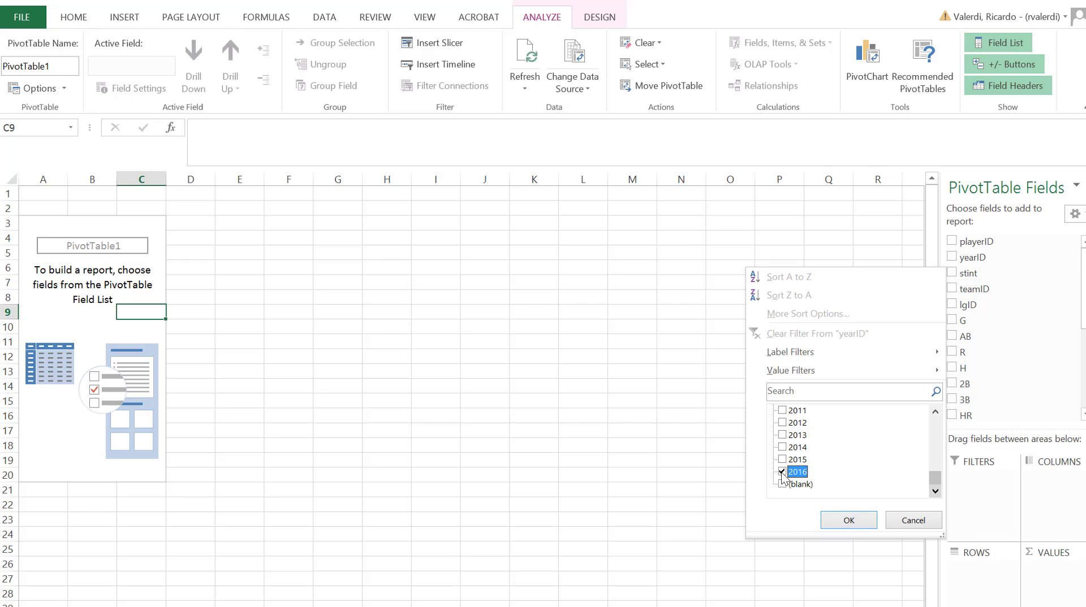
{"action": "left_click", "coordinate": [848, 519]}
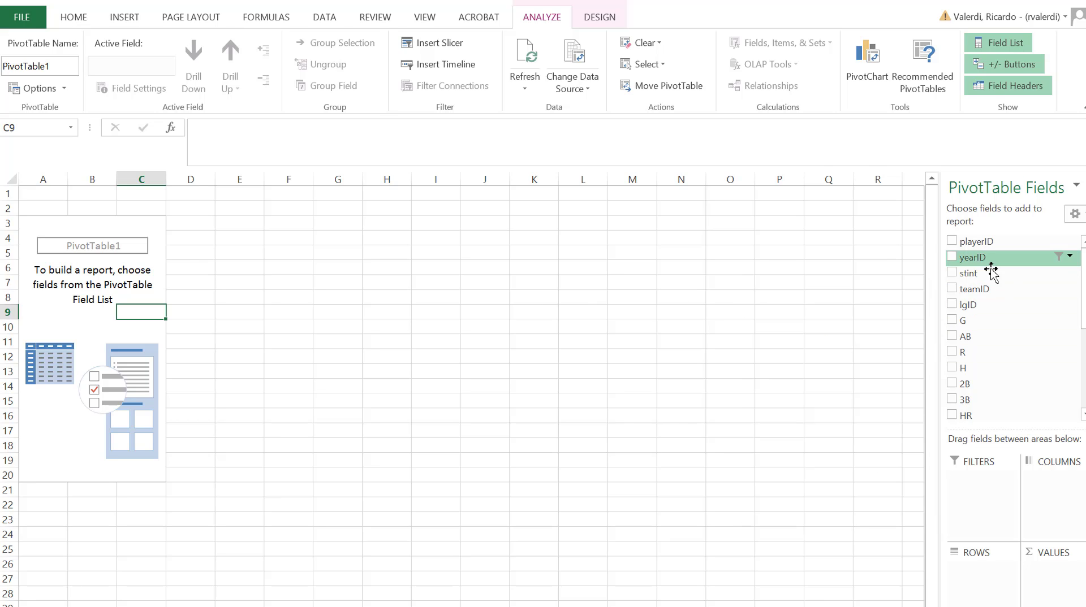
{"action": "left_click_drag", "start_coordinate": [1027, 261], "coordinate": [970, 489]}
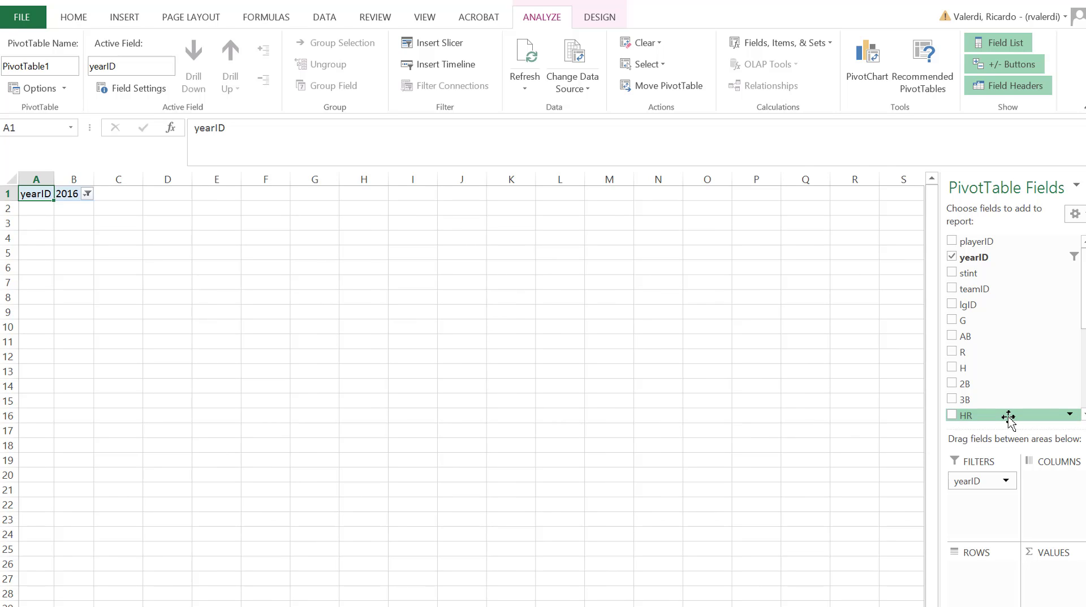
Add HR to the PivotTable's values and summarize it by Sum.
{"action": "left_click_drag", "start_coordinate": [1008, 419], "coordinate": [1042, 572]}
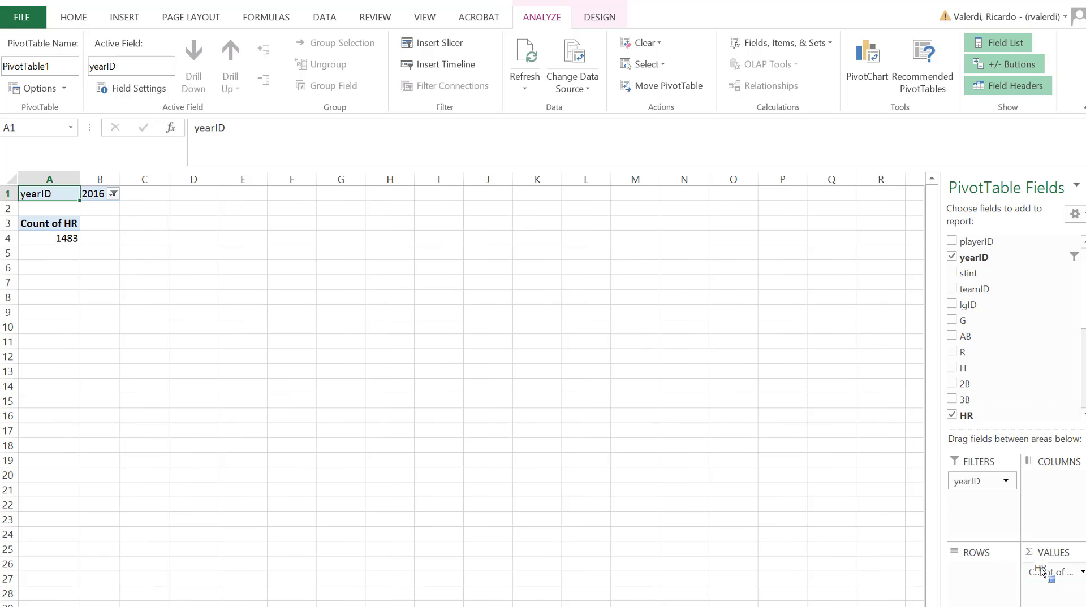
{"action": "left_click", "coordinate": [1042, 572]}
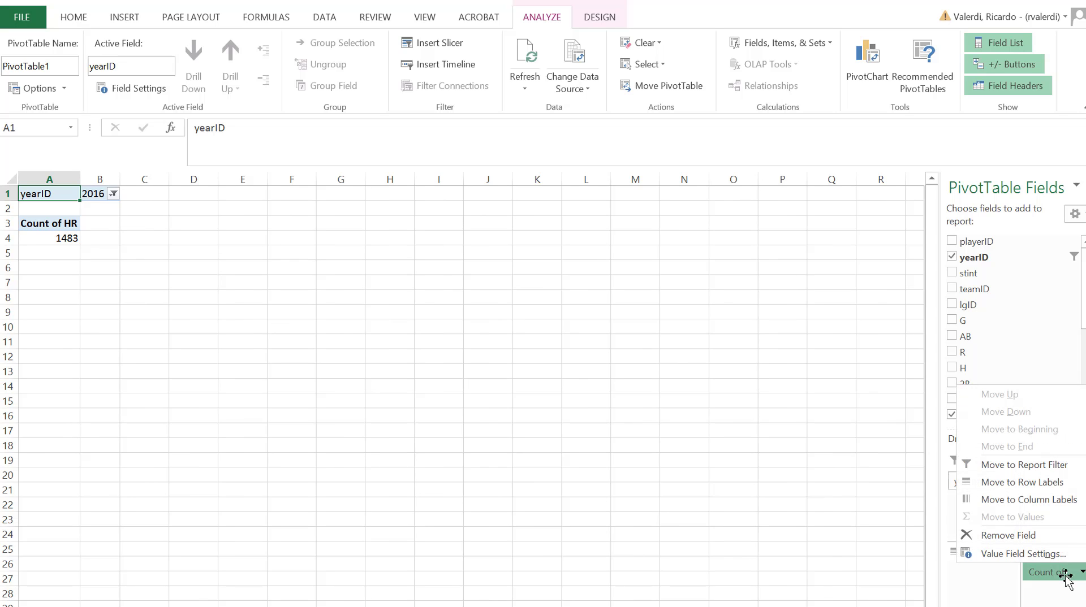
{"action": "left_click", "coordinate": [1034, 557]}
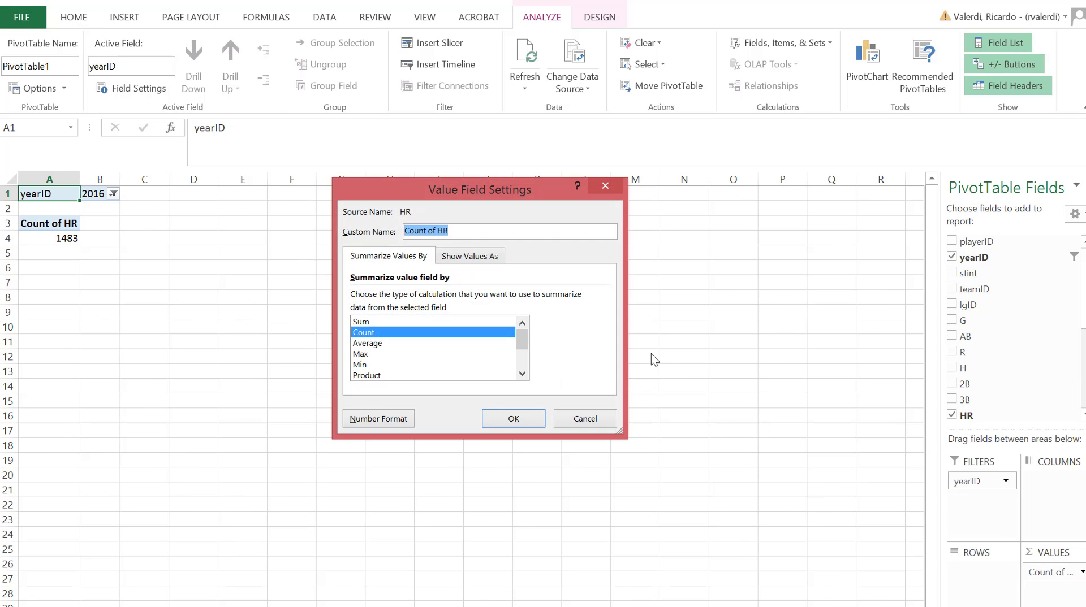
{"action": "left_click", "coordinate": [492, 322]}
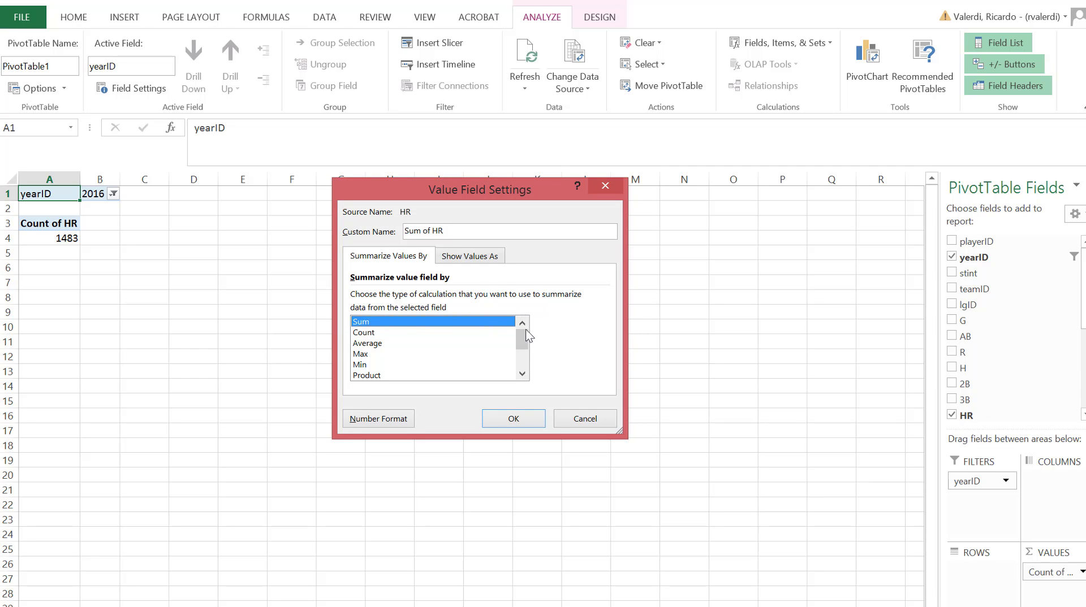
{"action": "left_click", "coordinate": [516, 419]}
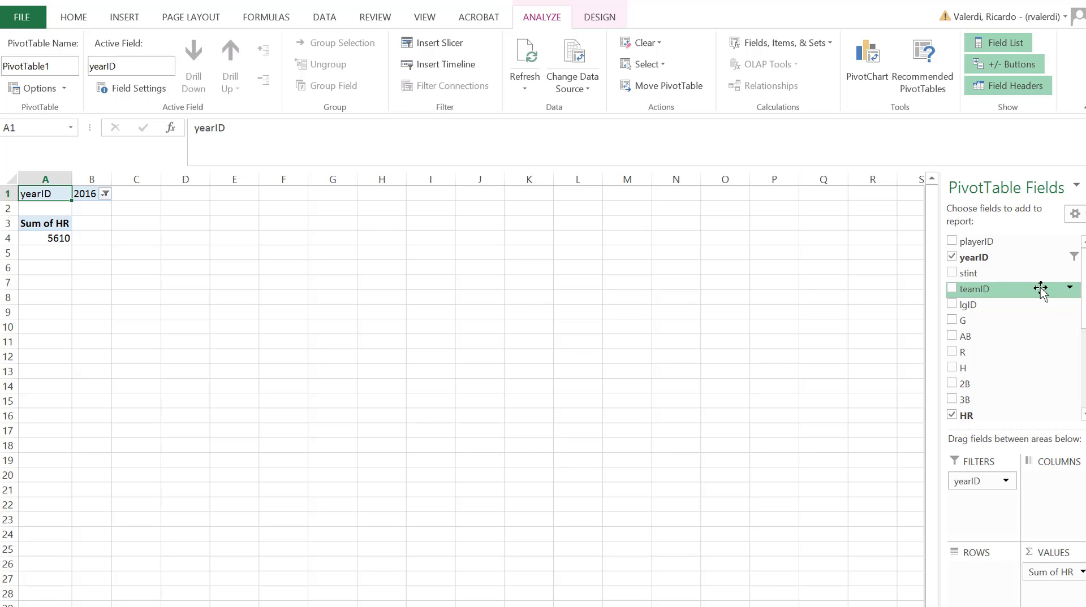
Add teamID as the PivotTable's row field and sort the teams by Sum of HR from largest to smallest.
{"action": "left_click_drag", "start_coordinate": [1041, 289], "coordinate": [985, 577]}
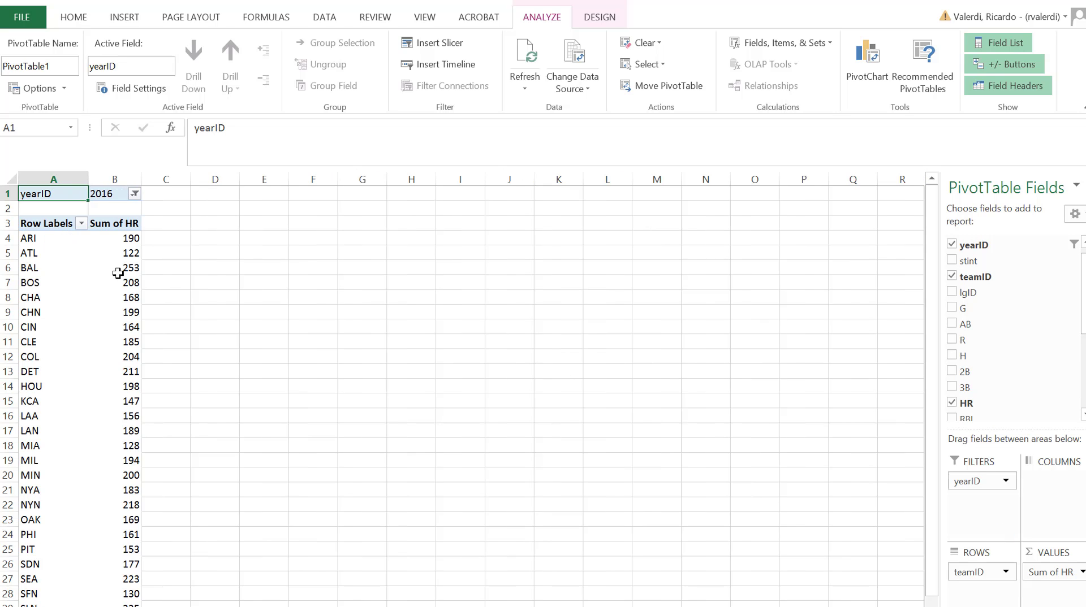
{"action": "mouse_move", "coordinate": [121, 274]}
{"action": "left_click", "coordinate": [125, 255]}
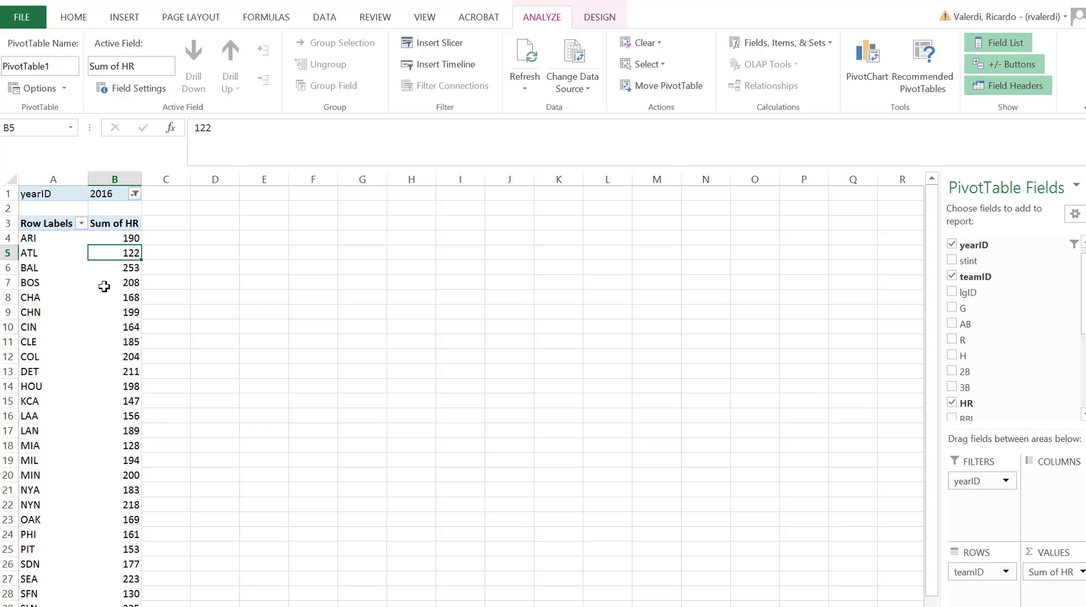
{"action": "right_click", "coordinate": [128, 270]}
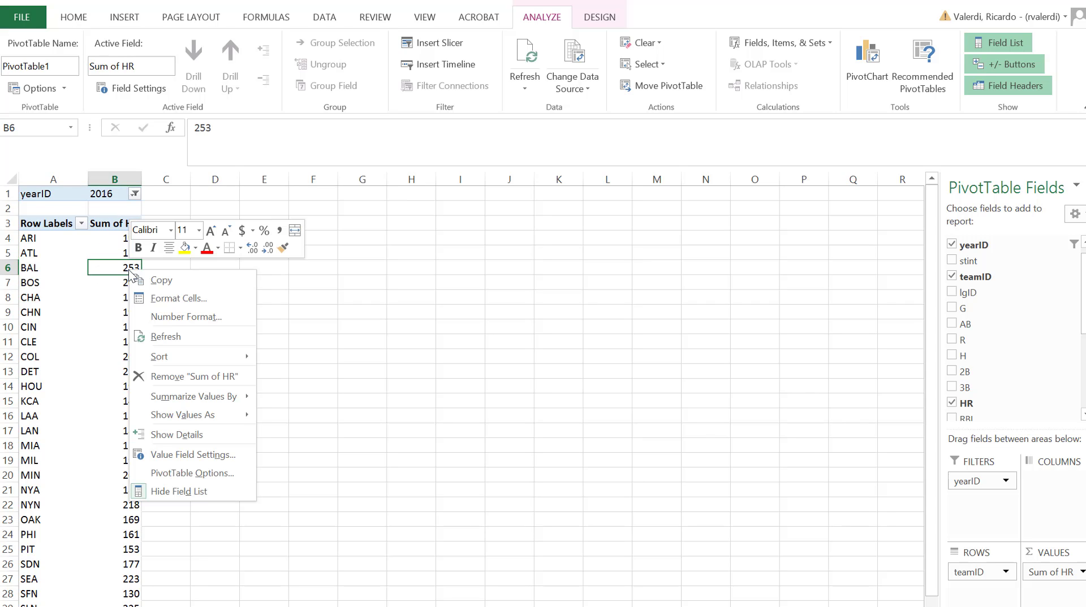
{"action": "mouse_move", "coordinate": [216, 357]}
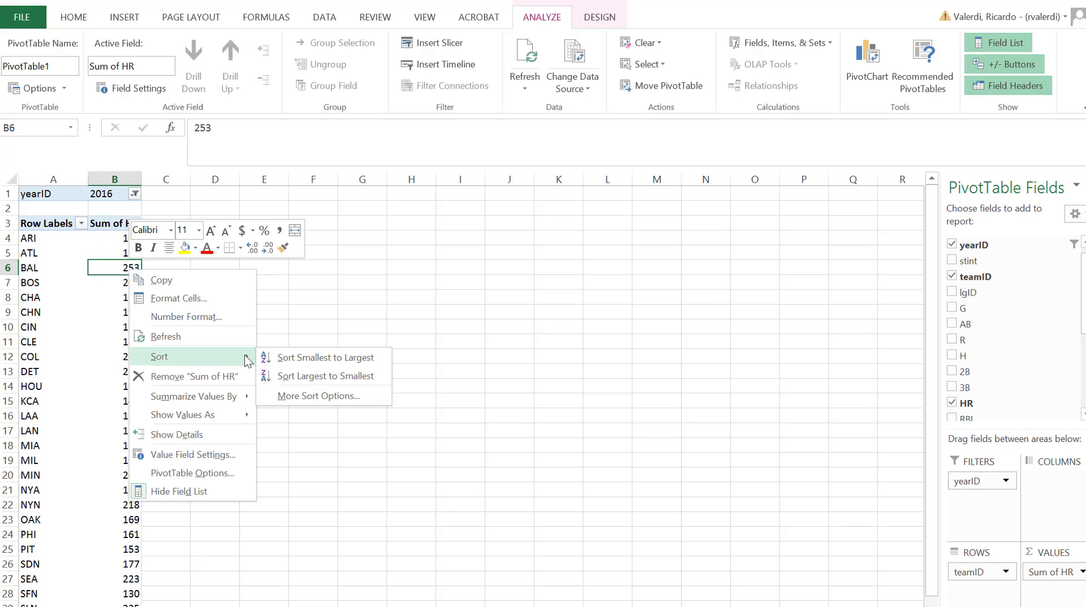
{"action": "left_click", "coordinate": [321, 376]}
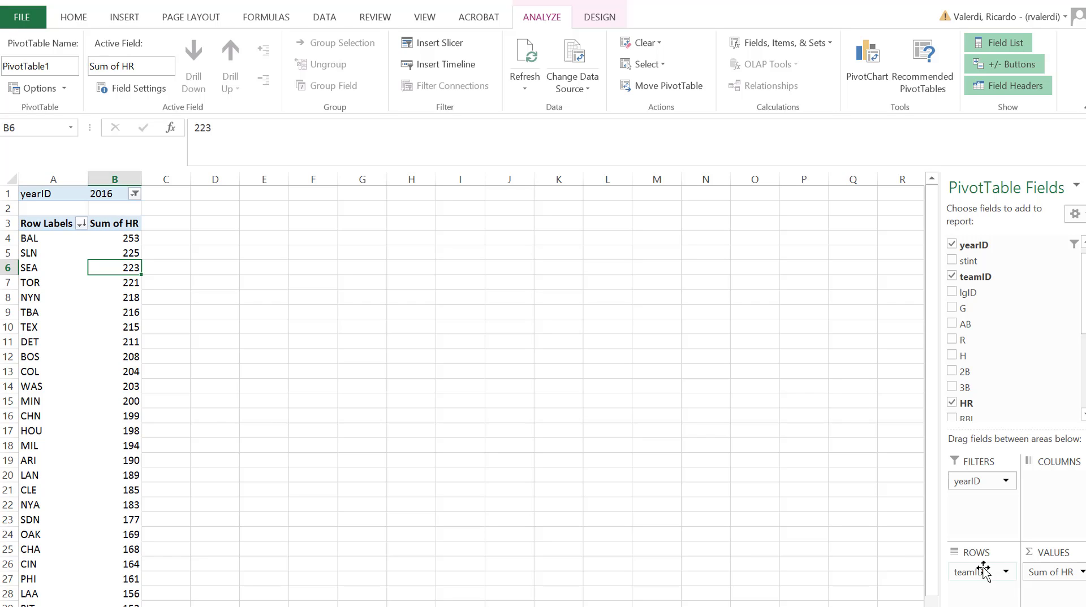
Filter the teamID field so that only BAL is included.
{"action": "left_click", "coordinate": [1007, 572]}
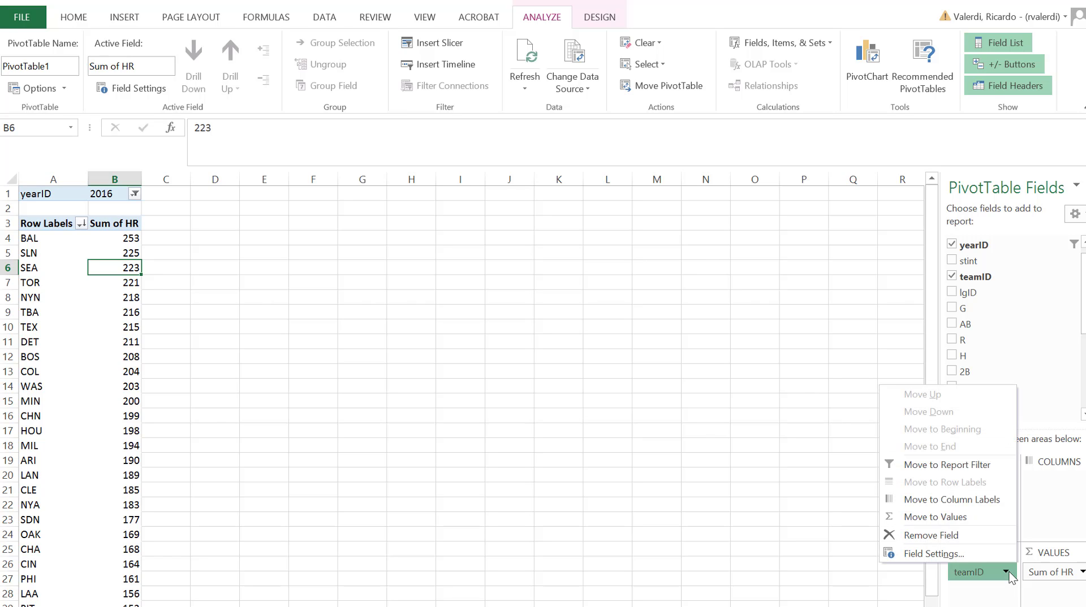
{"action": "left_click", "coordinate": [1007, 573]}
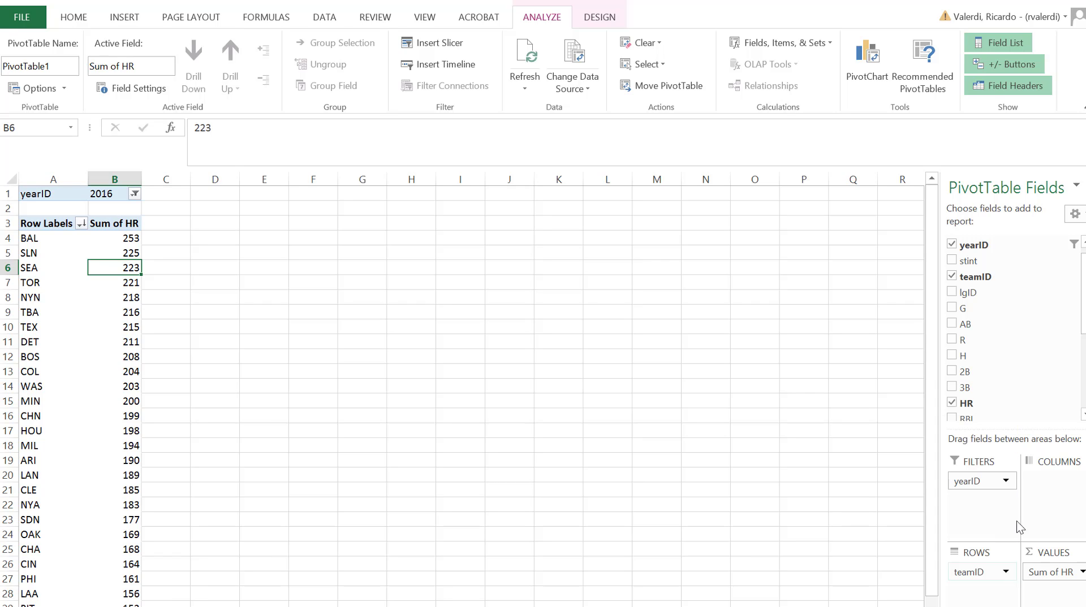
{"action": "left_click", "coordinate": [1069, 276]}
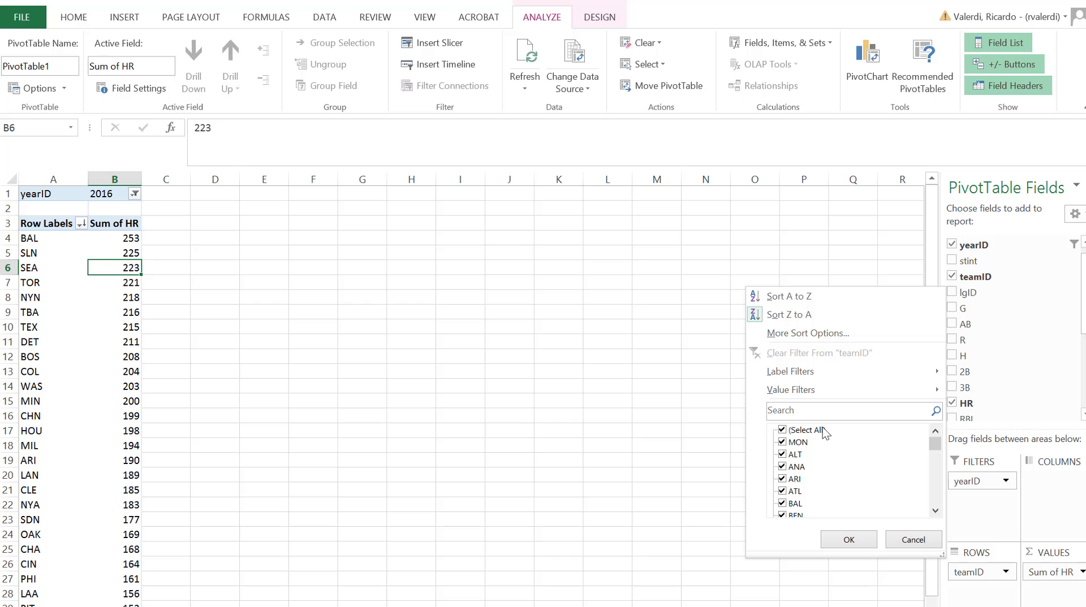
{"action": "left_click", "coordinate": [781, 431]}
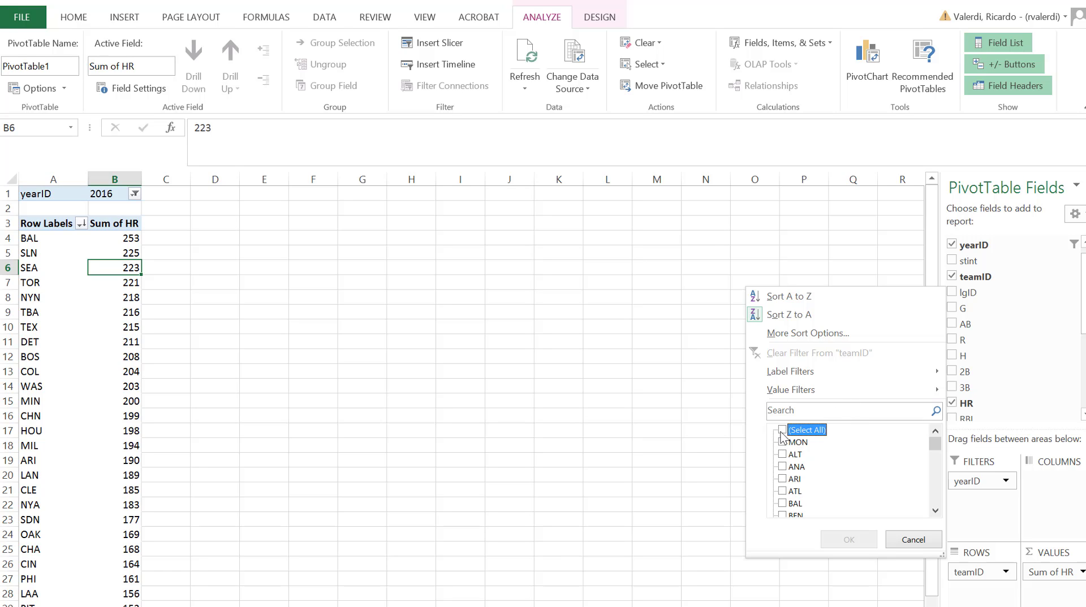
{"action": "left_click", "coordinate": [782, 503]}
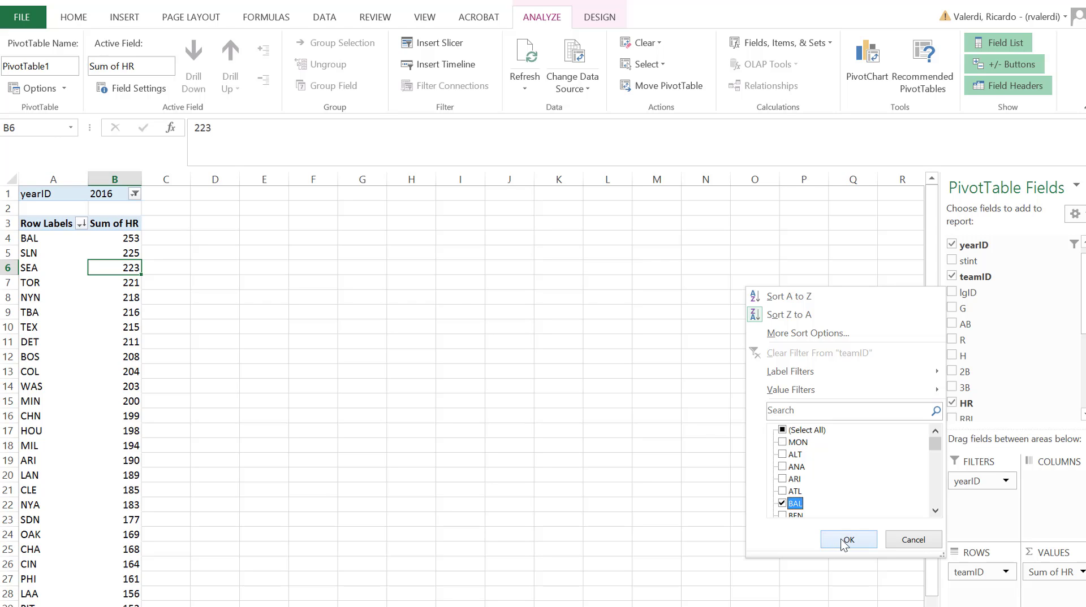
{"action": "left_click", "coordinate": [847, 540]}
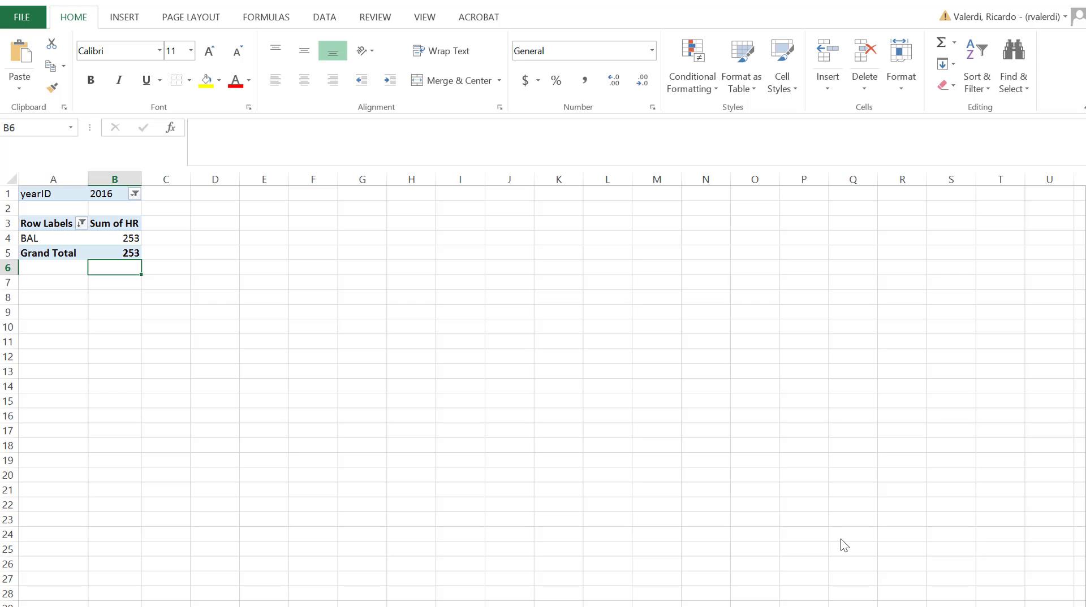
Add playerID to the PivotTable rows beneath teamID.
{"action": "left_click", "coordinate": [120, 238]}
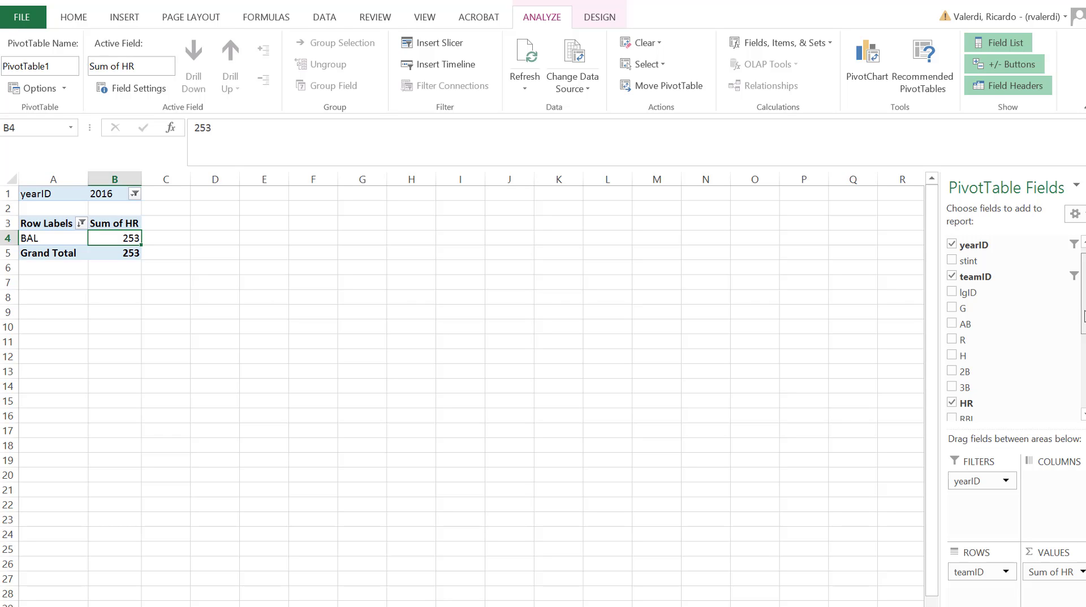
{"action": "scroll", "coordinate": [1083, 315], "scroll_direction": "up", "scroll_amount": 1}
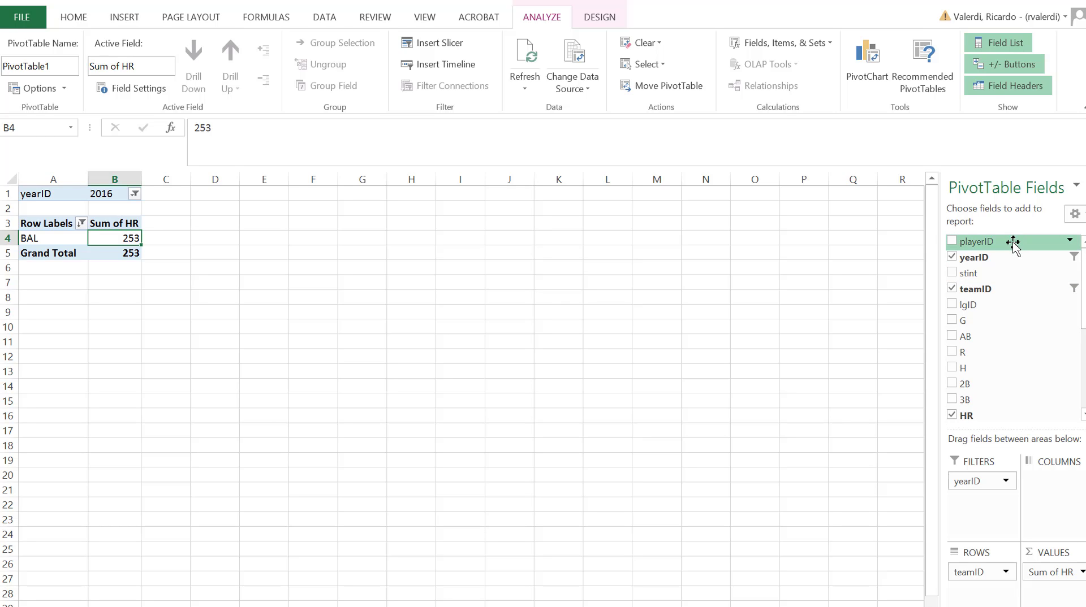
{"action": "left_click_drag", "start_coordinate": [1012, 243], "coordinate": [976, 603]}
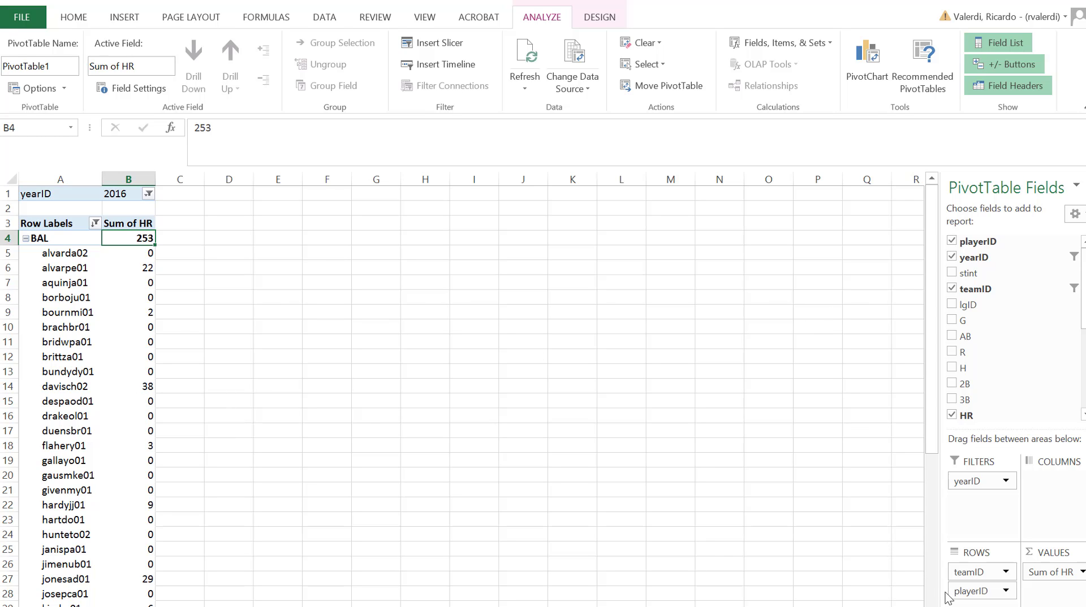
Sort the BAL players by Sum of HR from largest to smallest.
{"action": "left_click", "coordinate": [141, 281]}
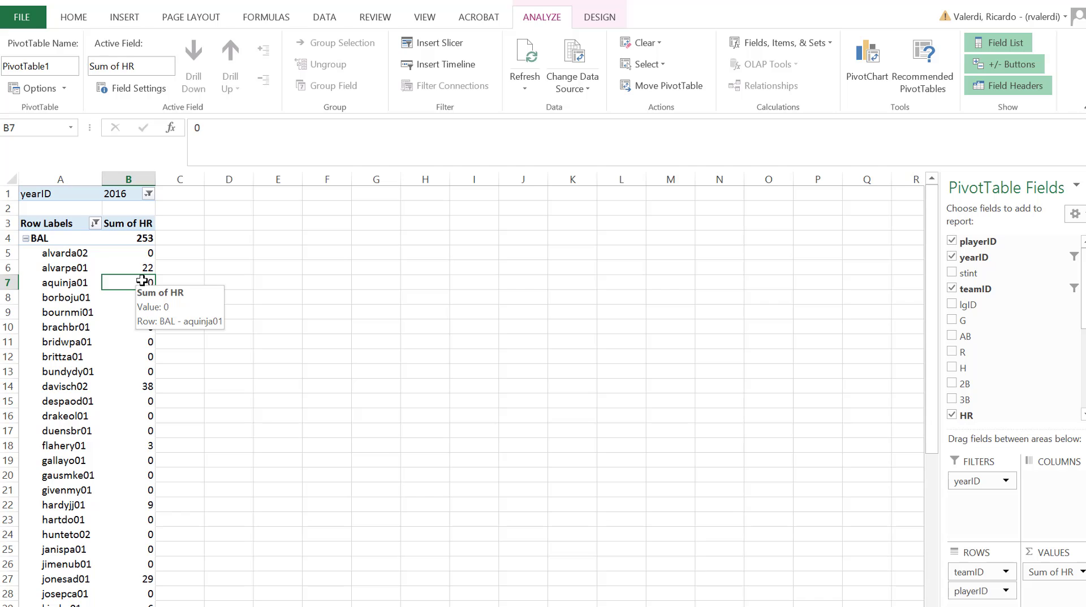
{"action": "right_click", "coordinate": [142, 281]}
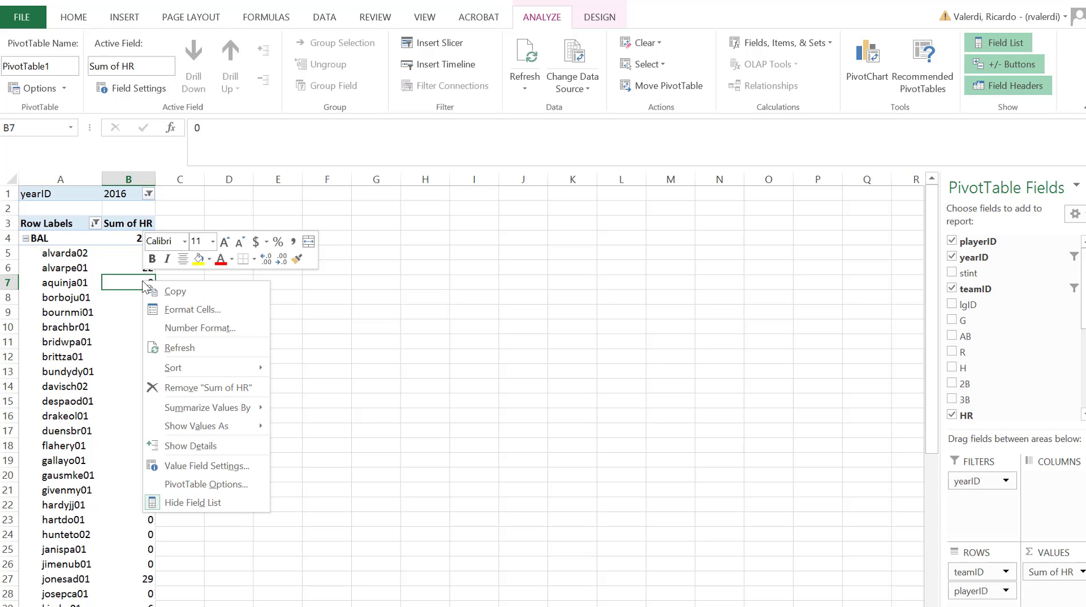
{"action": "mouse_move", "coordinate": [233, 371]}
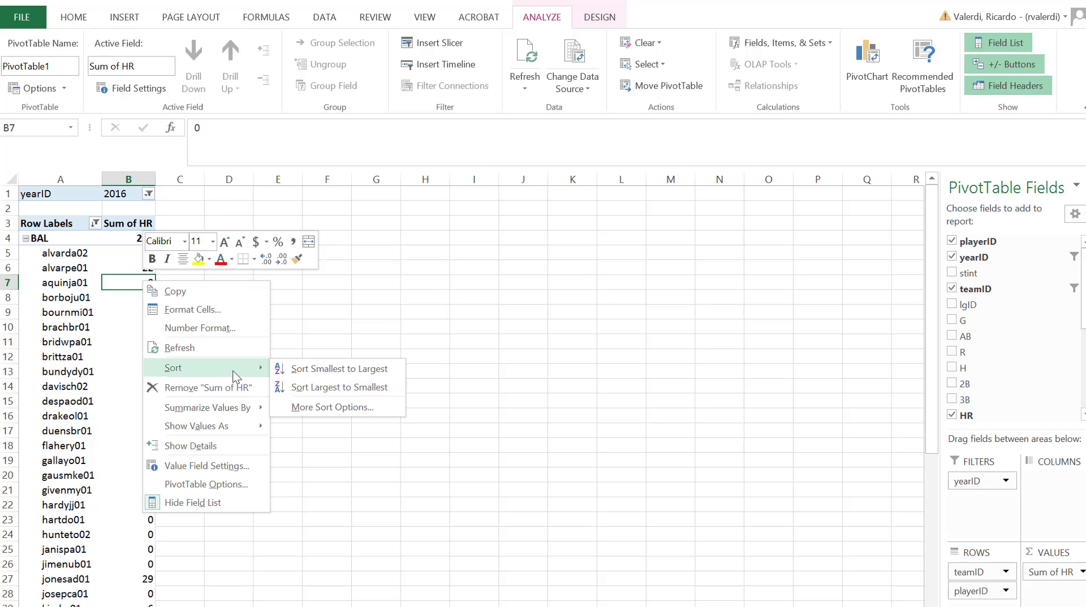
{"action": "left_click", "coordinate": [315, 391]}
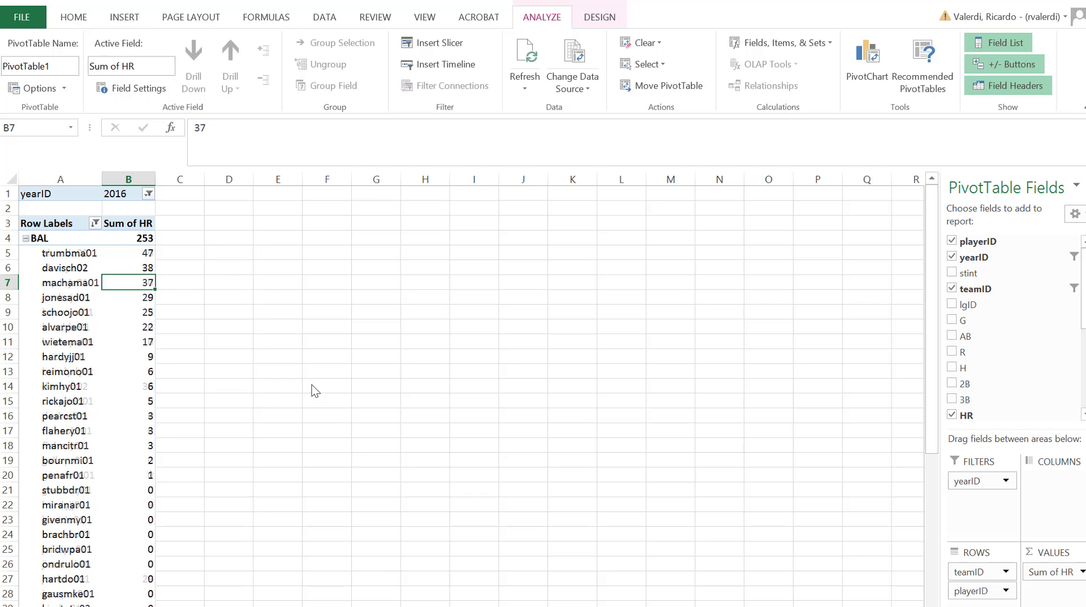
Add HR to the PivotTable values a second time and summarize the new field by Sum.
{"action": "left_click", "coordinate": [141, 252]}
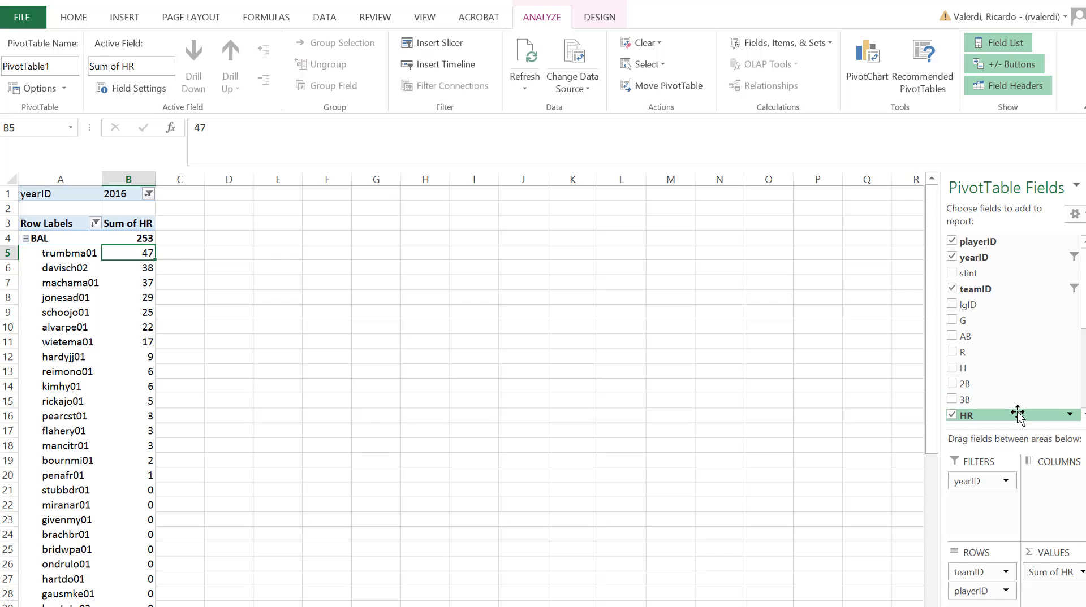
{"action": "left_click_drag", "start_coordinate": [1017, 415], "coordinate": [1045, 594]}
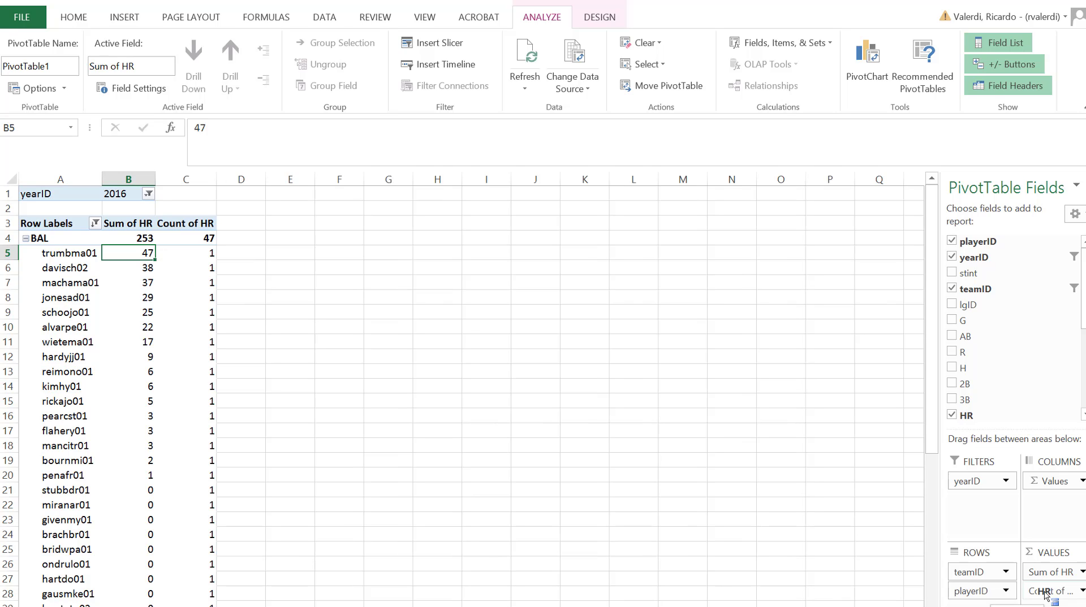
{"action": "left_click", "coordinate": [1045, 592]}
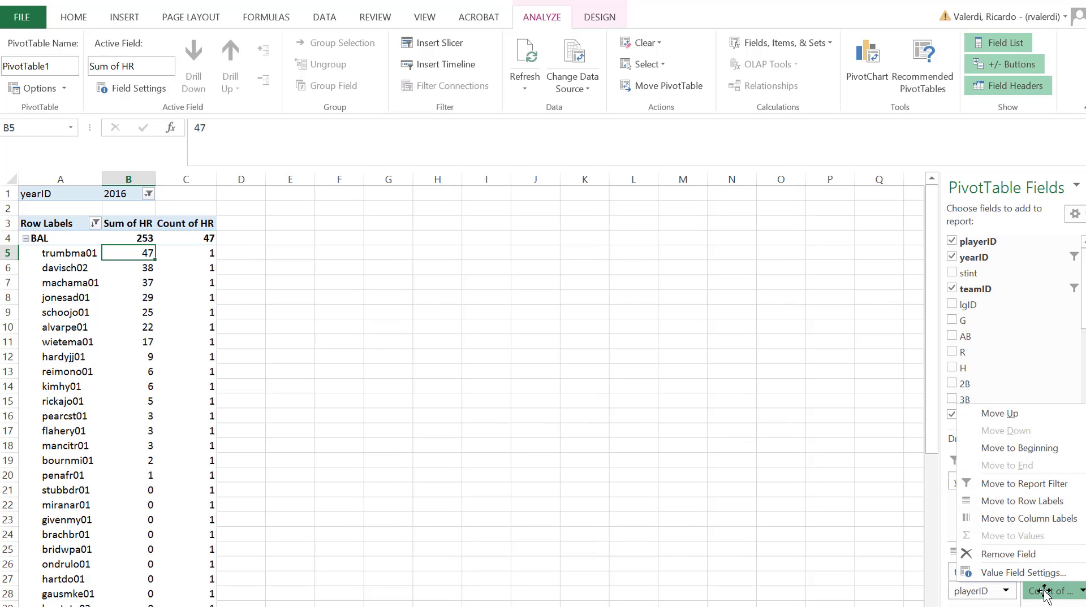
{"action": "left_click", "coordinate": [1036, 572]}
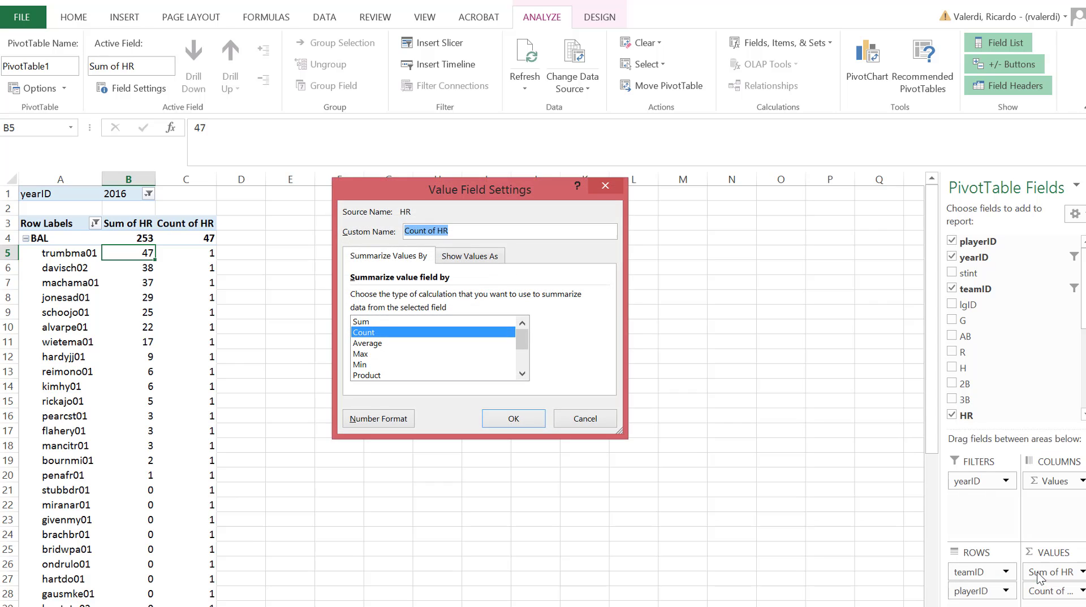
{"action": "left_click", "coordinate": [492, 321]}
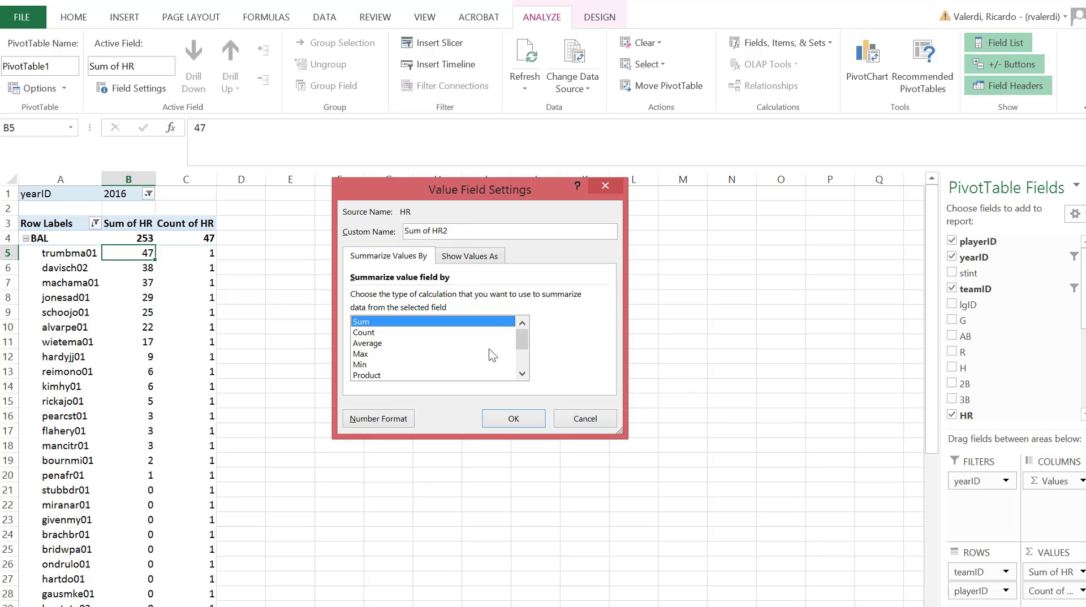
{"action": "left_click", "coordinate": [512, 419]}
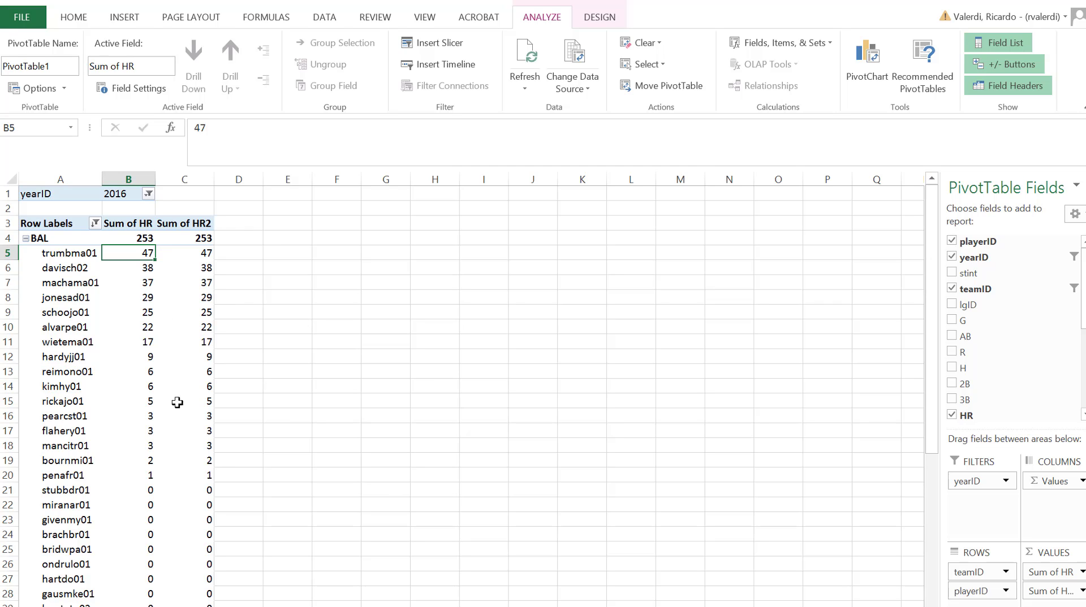
{"action": "mouse_move", "coordinate": [183, 368]}
{"action": "left_click", "coordinate": [197, 264]}
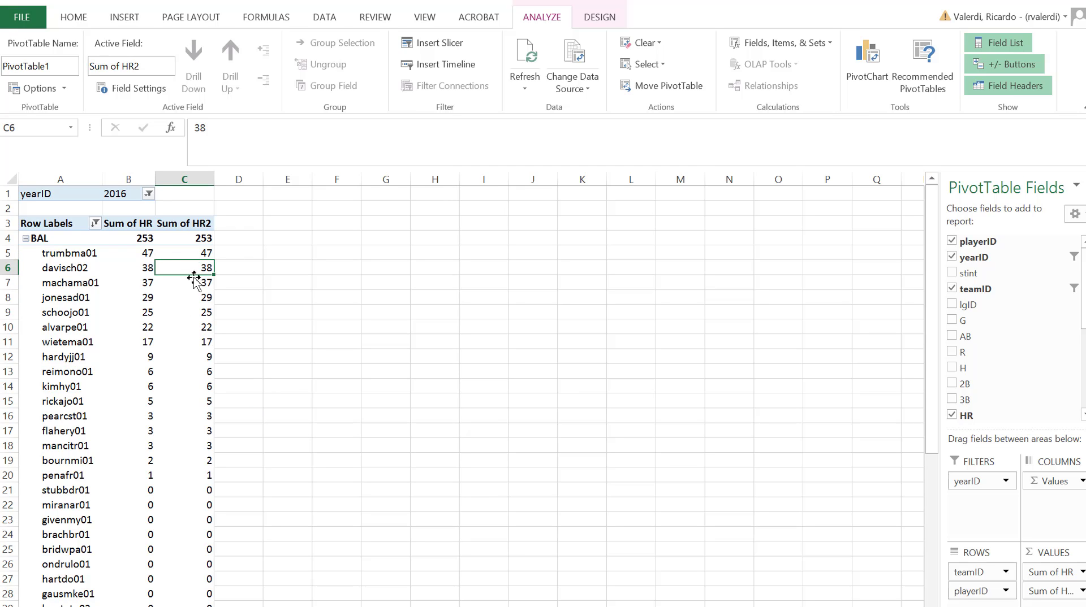
{"action": "mouse_move", "coordinate": [190, 286]}
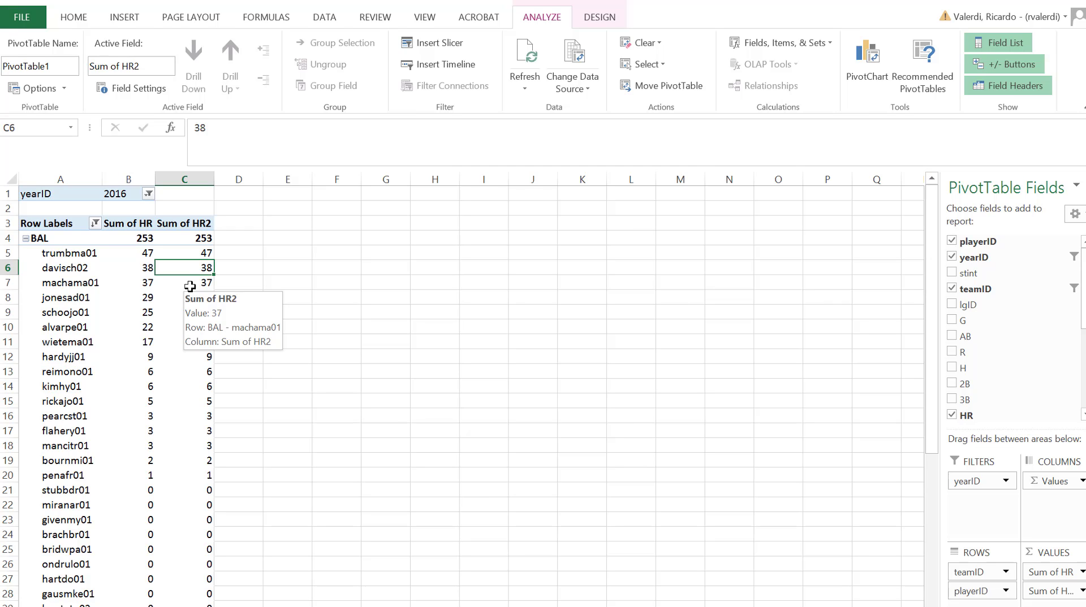
{"action": "right_click", "coordinate": [190, 285]}
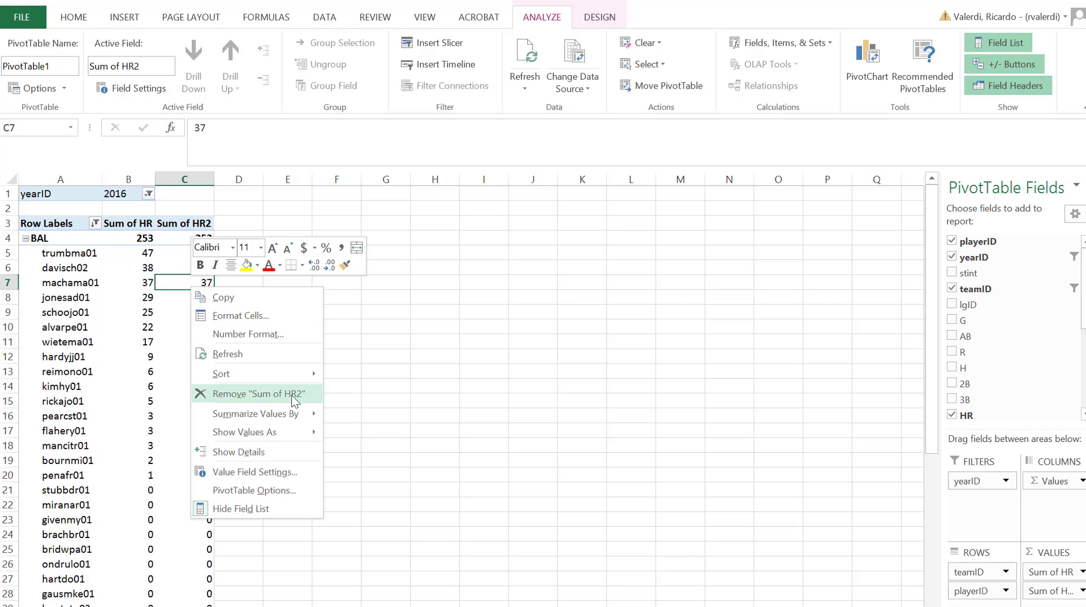
{"action": "mouse_move", "coordinate": [310, 434]}
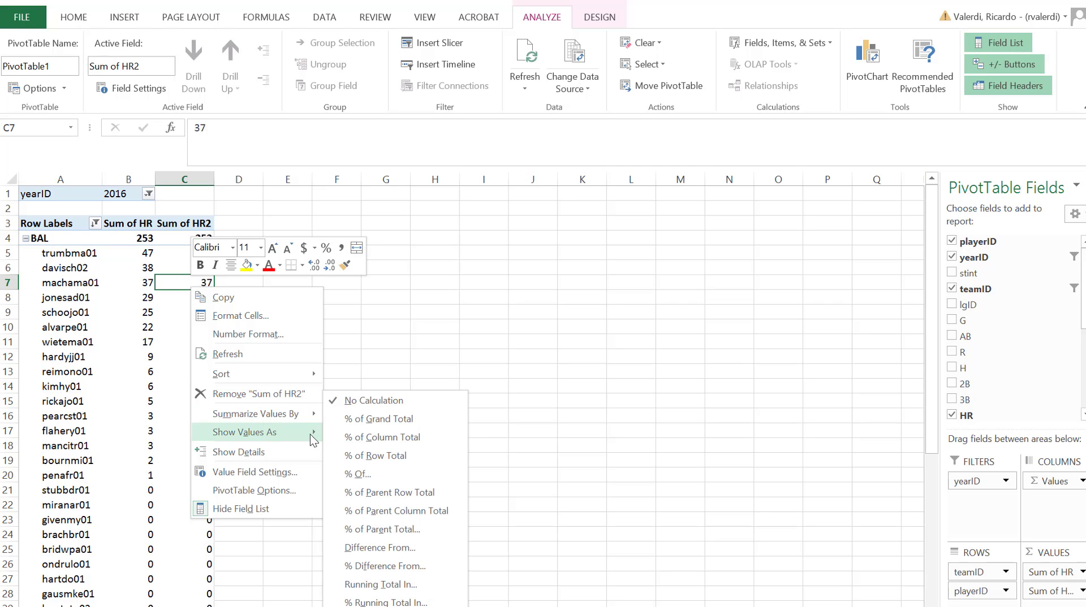
{"action": "left_click", "coordinate": [408, 287]}
{"action": "right_click", "coordinate": [202, 252]}
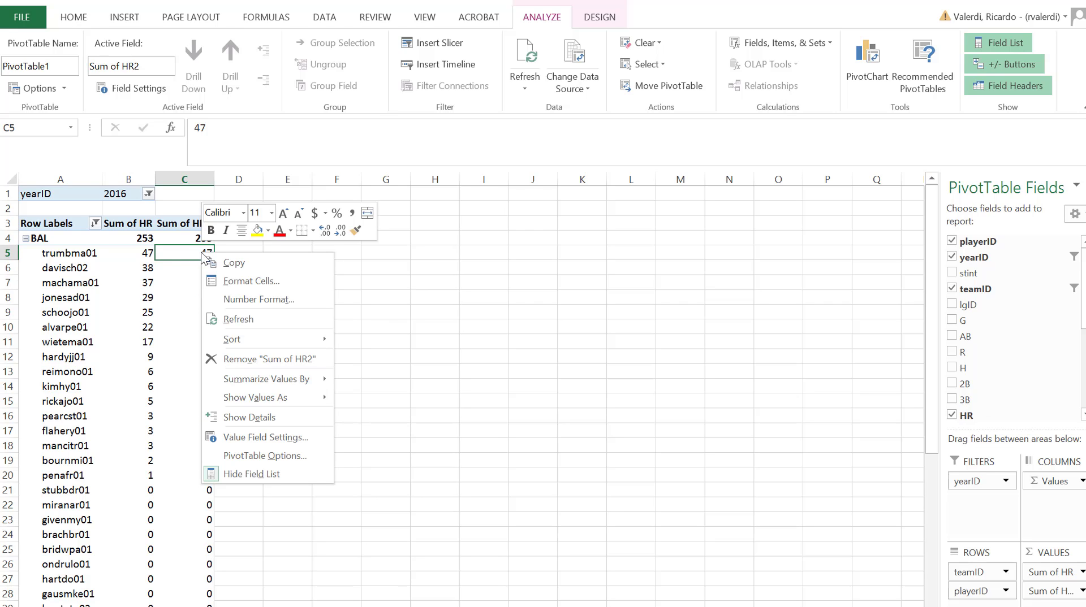
{"action": "mouse_move", "coordinate": [315, 400]}
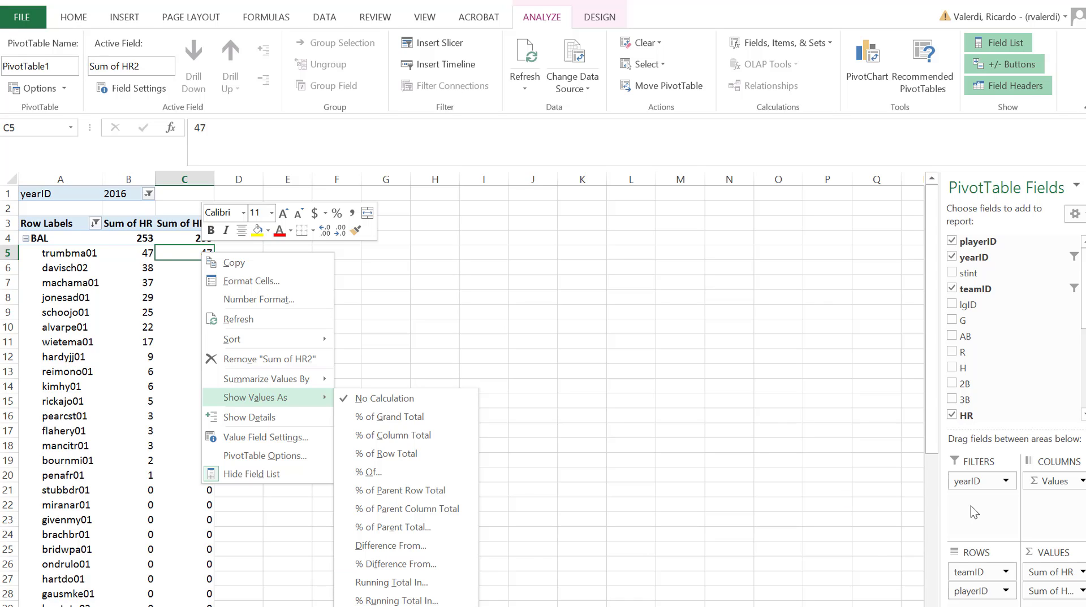
Show the Sum of HR2 values as % Running Total In with playerID as the base field.
{"action": "left_click", "coordinate": [1051, 591]}
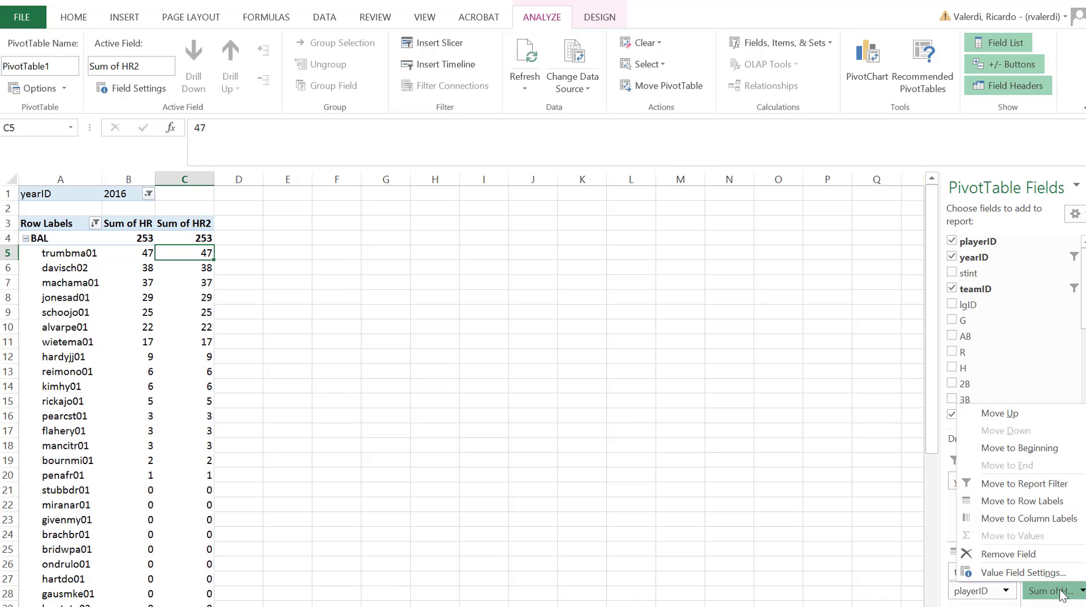
{"action": "left_click", "coordinate": [1026, 572]}
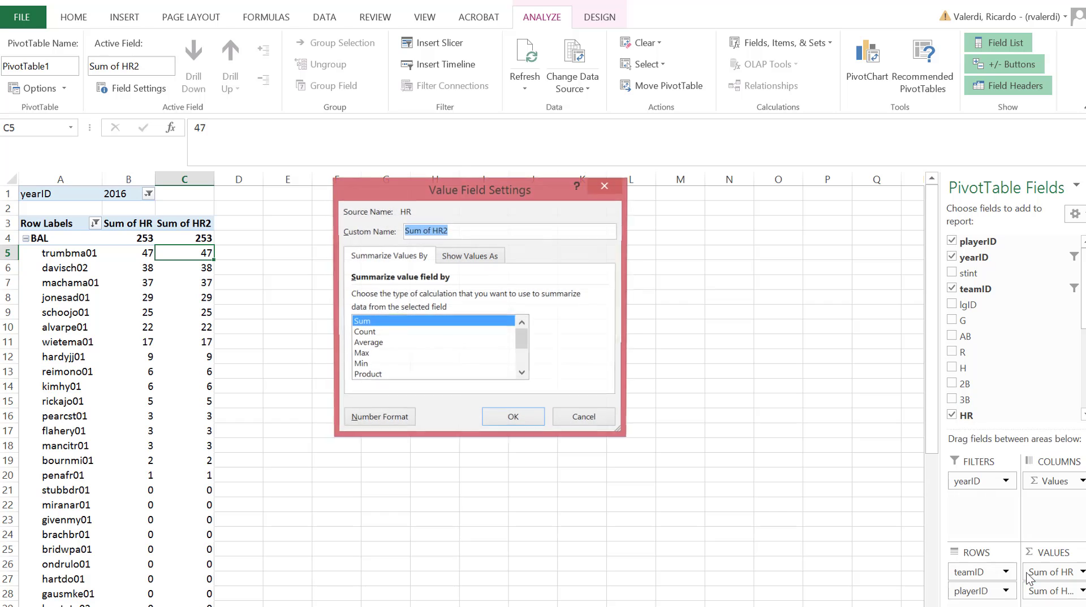
{"action": "left_click", "coordinate": [474, 259]}
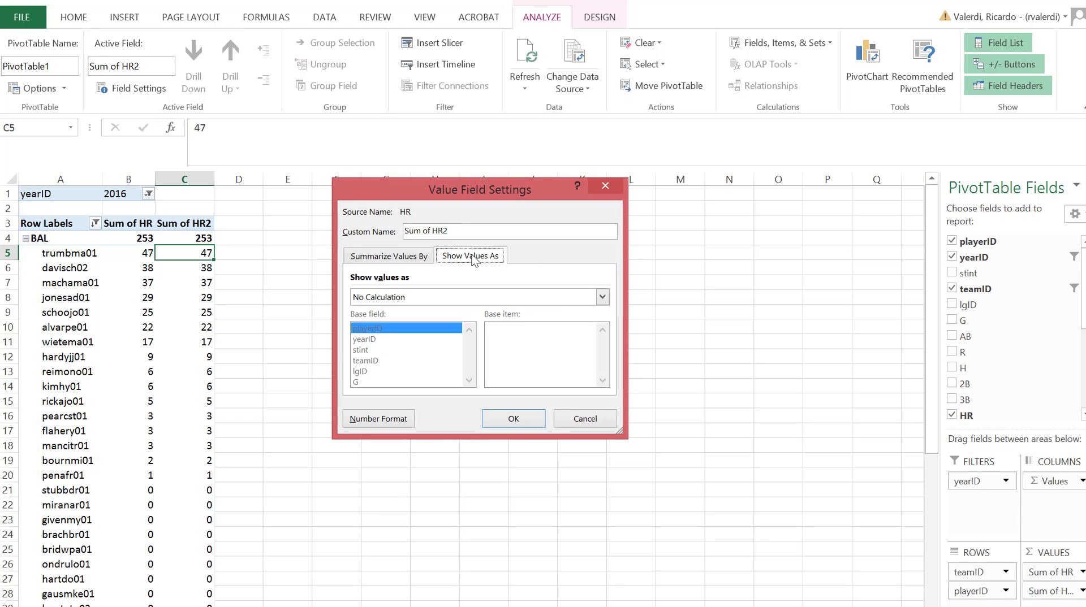
{"action": "left_click", "coordinate": [601, 298]}
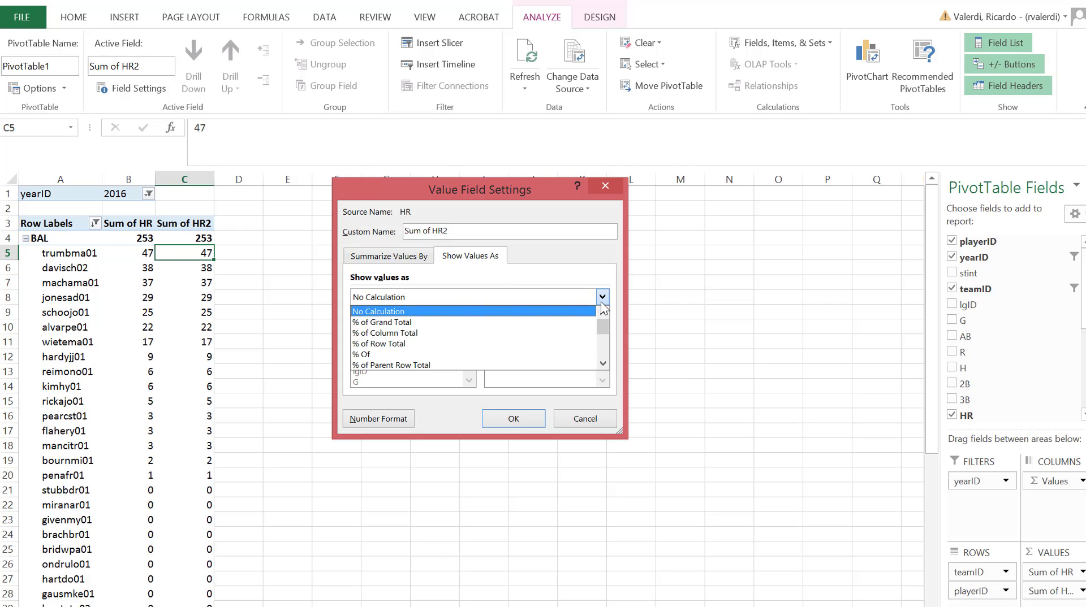
{"action": "left_click_drag", "start_coordinate": [603, 365], "coordinate": [603, 365]}
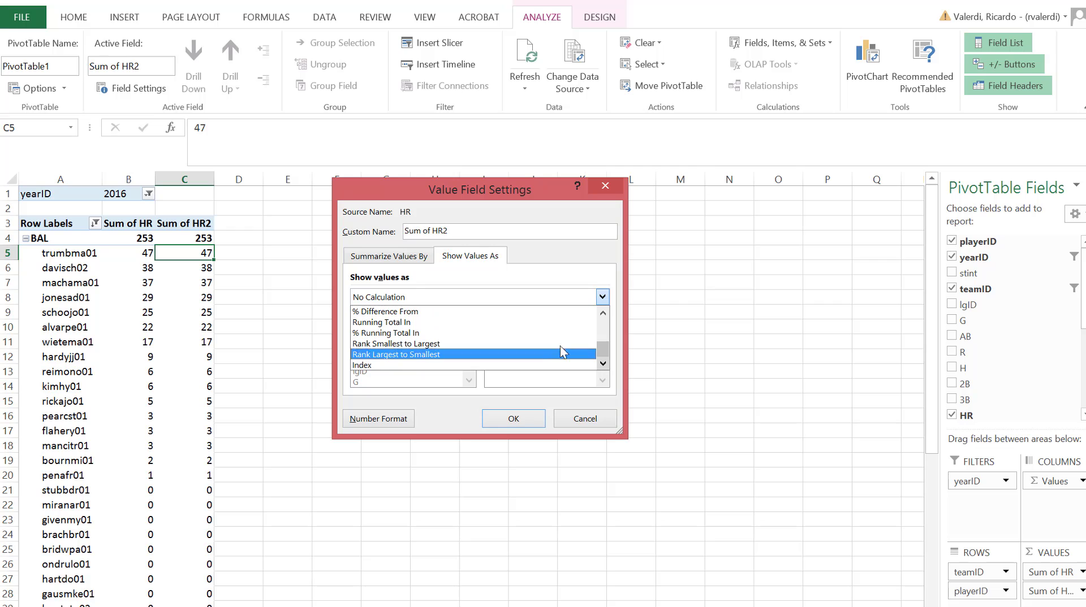
{"action": "left_click", "coordinate": [518, 333]}
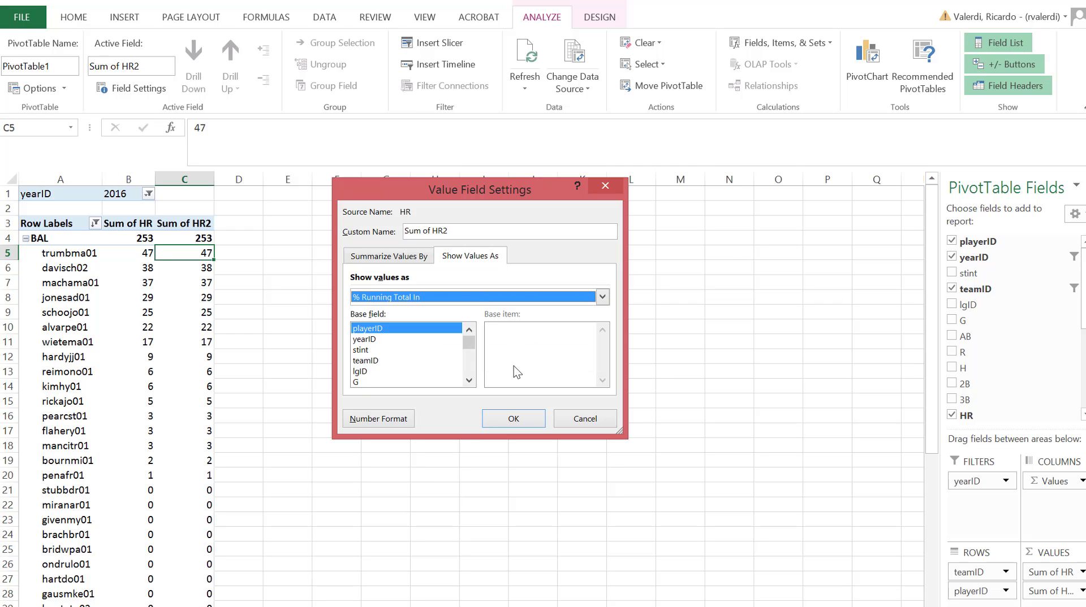
{"action": "left_click", "coordinate": [513, 412]}
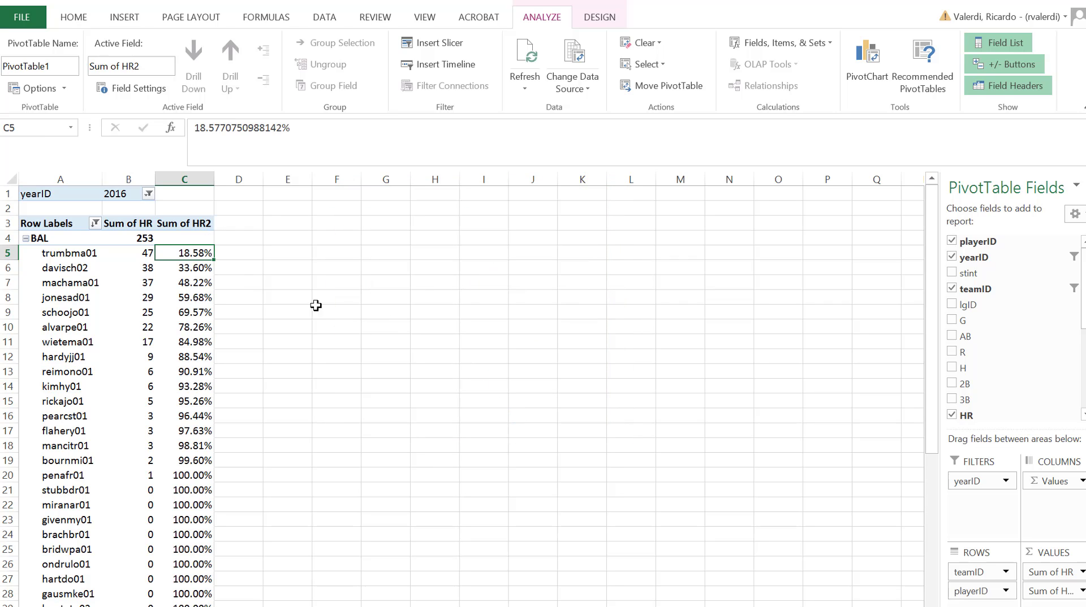
{"action": "mouse_move", "coordinate": [185, 251]}
{"action": "mouse_move", "coordinate": [148, 254]}
{"action": "mouse_move", "coordinate": [203, 269]}
{"action": "mouse_move", "coordinate": [103, 286]}
{"action": "mouse_move", "coordinate": [205, 468]}
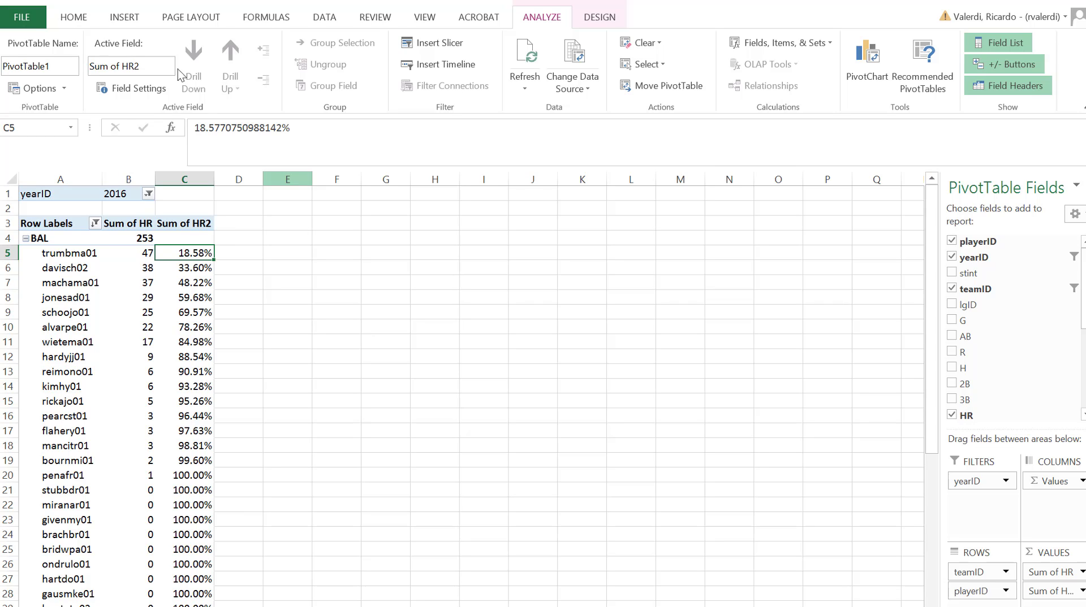
Insert a combo PivotChart with Sum of HR as clustered columns and Sum of HR2 as a line on the secondary axis.
{"action": "left_click", "coordinate": [127, 21]}
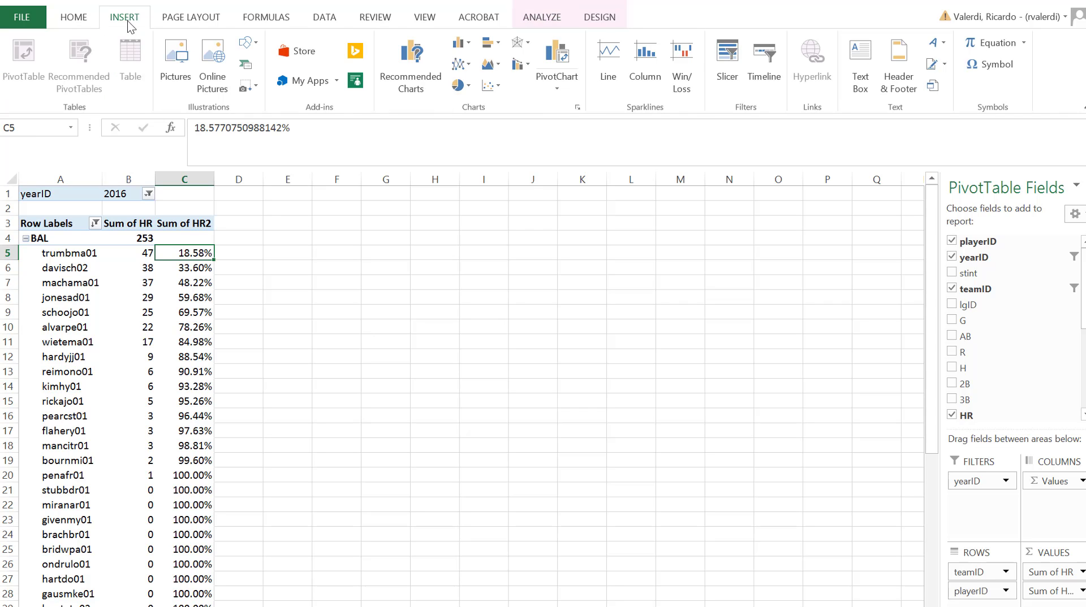
{"action": "left_click", "coordinate": [557, 63]}
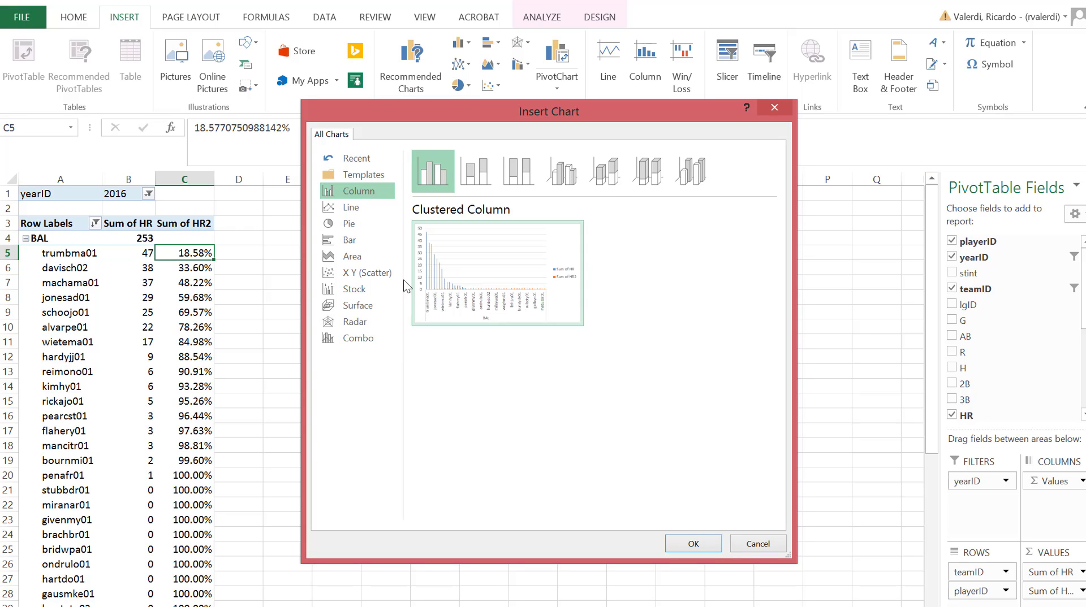
{"action": "mouse_move", "coordinate": [418, 300]}
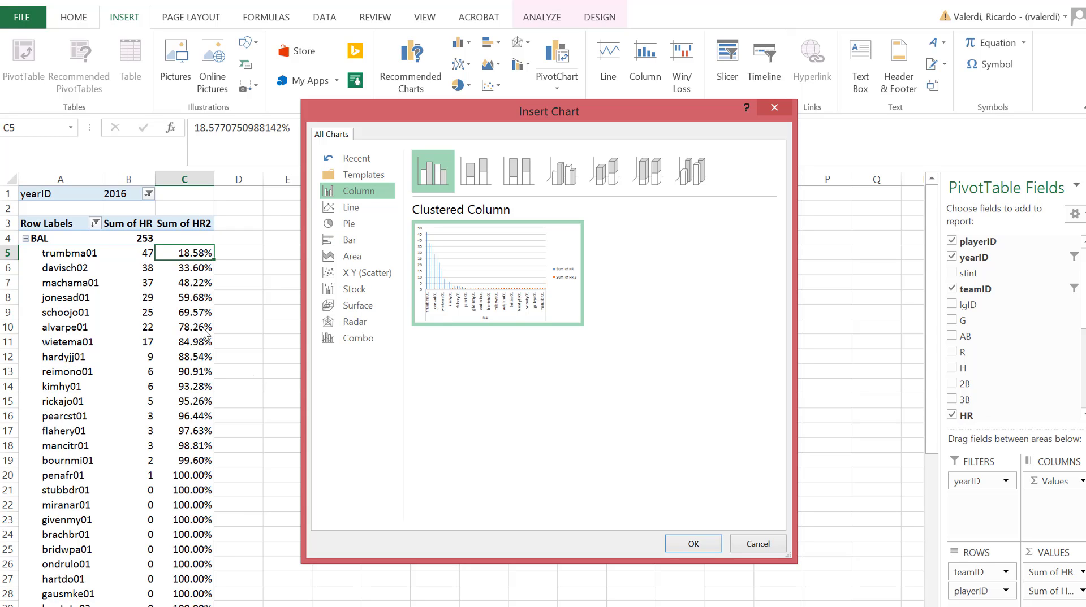
{"action": "left_click", "coordinate": [372, 341]}
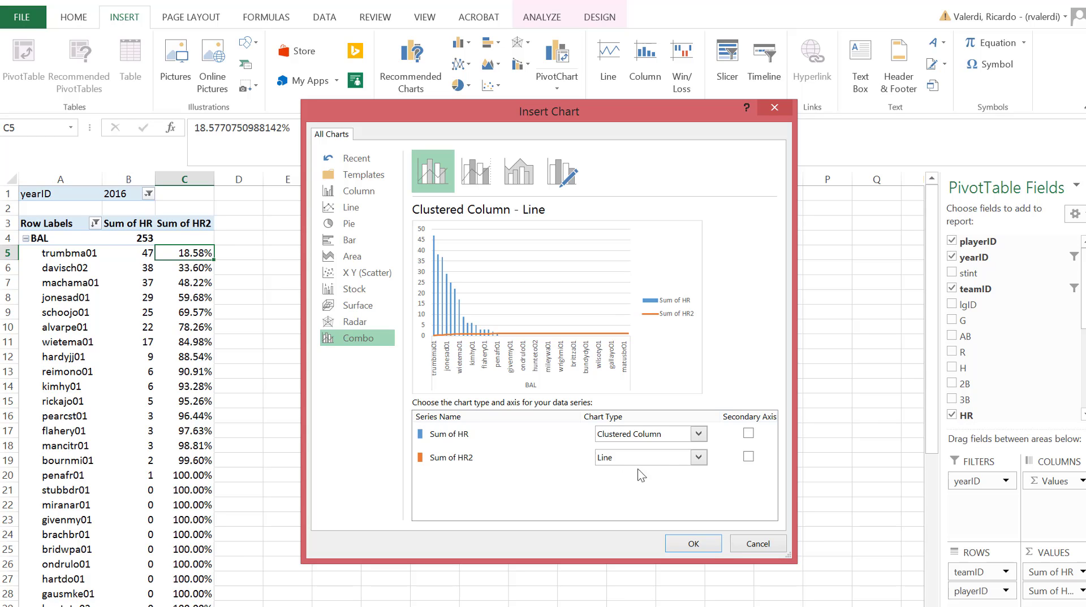
{"action": "left_click", "coordinate": [748, 457]}
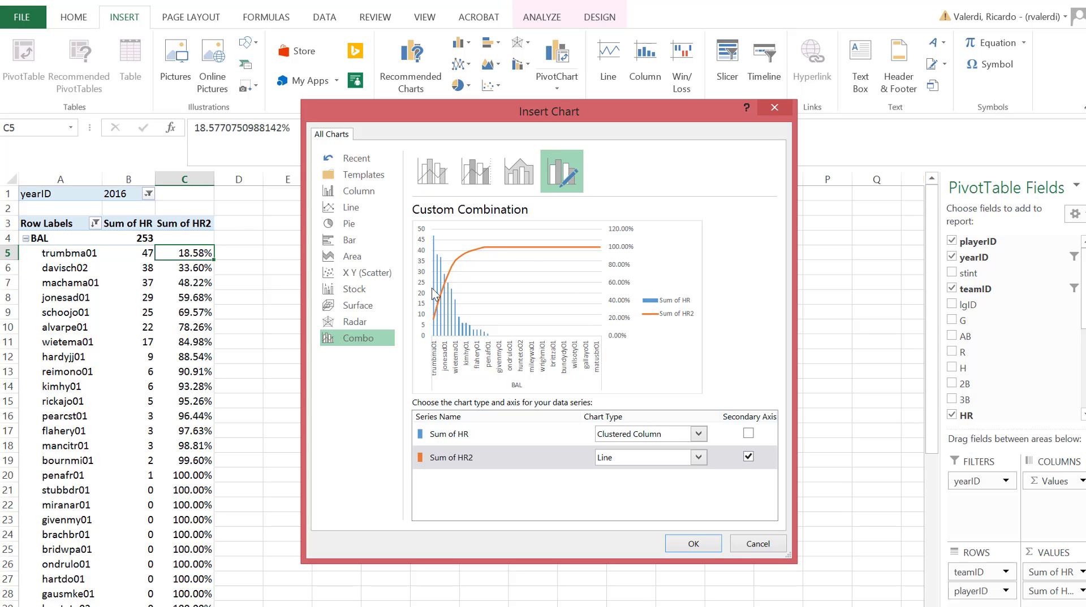
{"action": "left_click", "coordinate": [749, 457]}
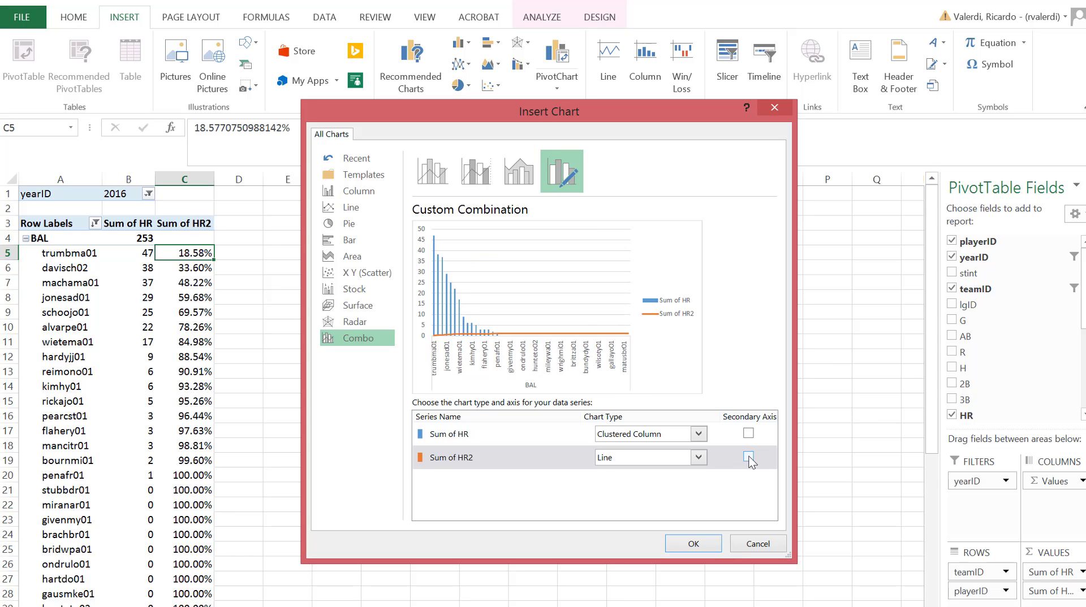
{"action": "left_click", "coordinate": [748, 458]}
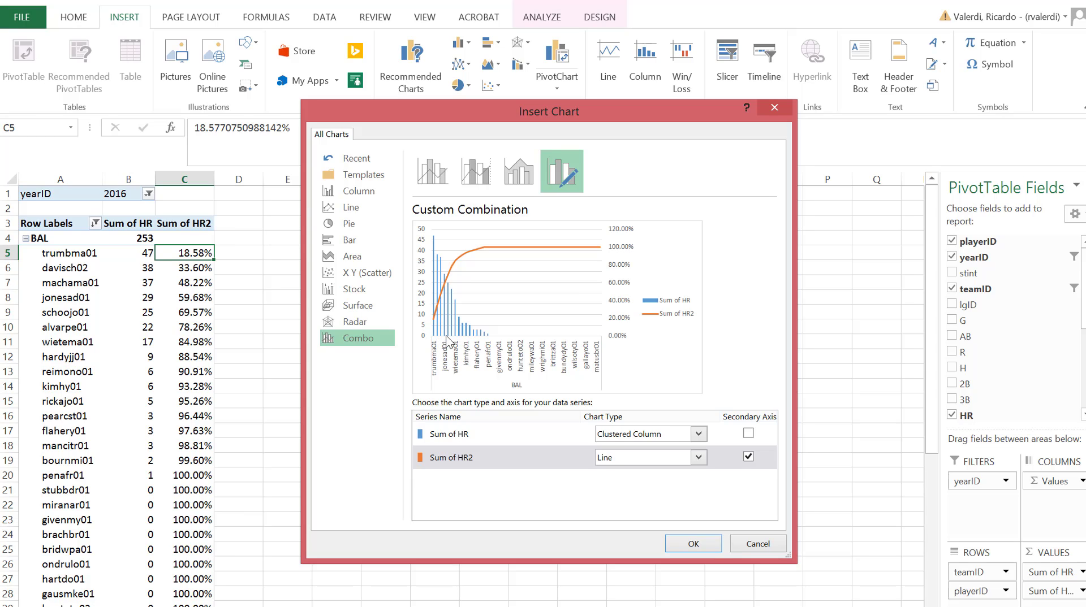
{"action": "left_click", "coordinate": [693, 544]}
Move the PivotChart beside the PivotTable and enlarge it to span about columns E to Q and rows 4 to 27.
{"action": "mouse_move", "coordinate": [460, 318]}
{"action": "left_mouse_down"}
{"action": "mouse_move", "coordinate": [390, 243]}
{"action": "mouse_move", "coordinate": [425, 243]}
{"action": "left_mouse_up"}
{"action": "left_click_drag", "start_coordinate": [626, 454], "coordinate": [920, 604]}
{"action": "key", "text": "ctrl+z"}
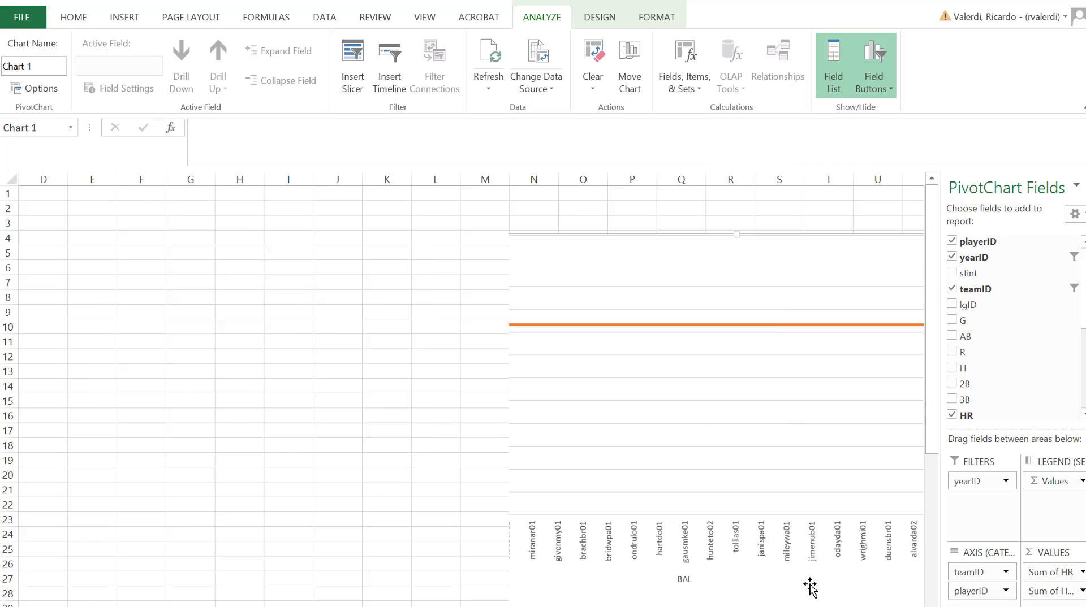
{"action": "left_click_drag", "start_coordinate": [431, 456], "coordinate": [697, 585]}
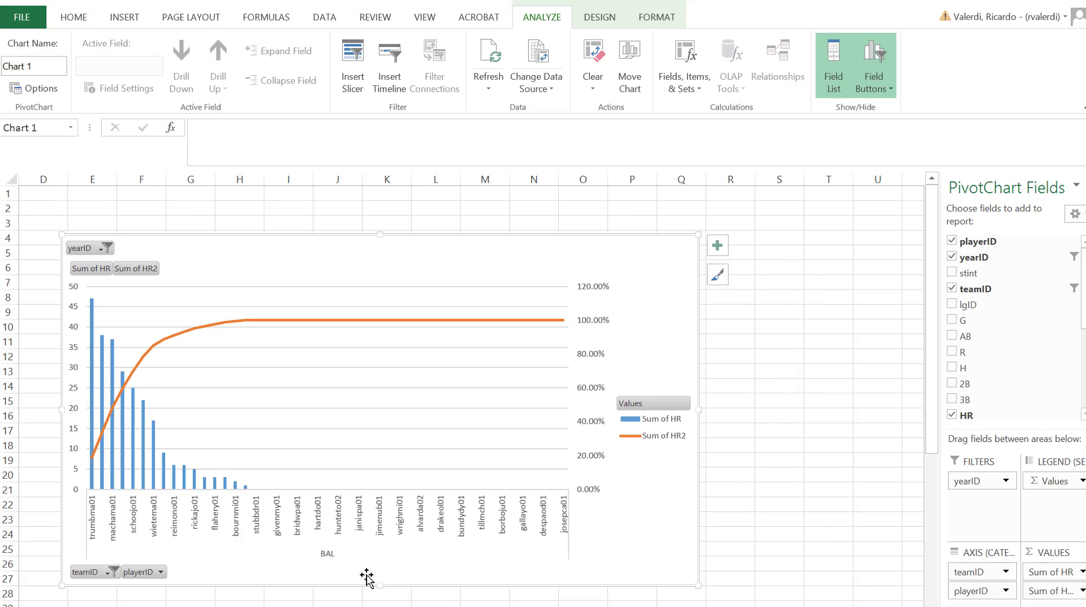
{"action": "scroll", "coordinate": [472, 395], "scroll_direction": "left", "scroll_amount": 3}
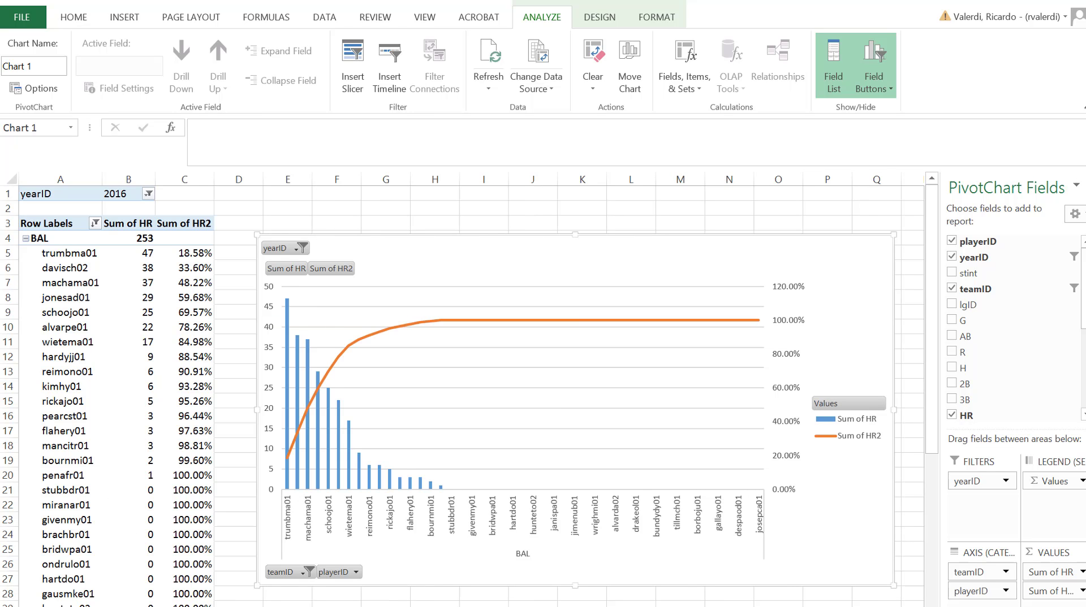
Delete the chart's legend and narrow the chart so it ends at about column N.
{"action": "left_click", "coordinate": [857, 425]}
{"action": "key", "text": "Delete"}
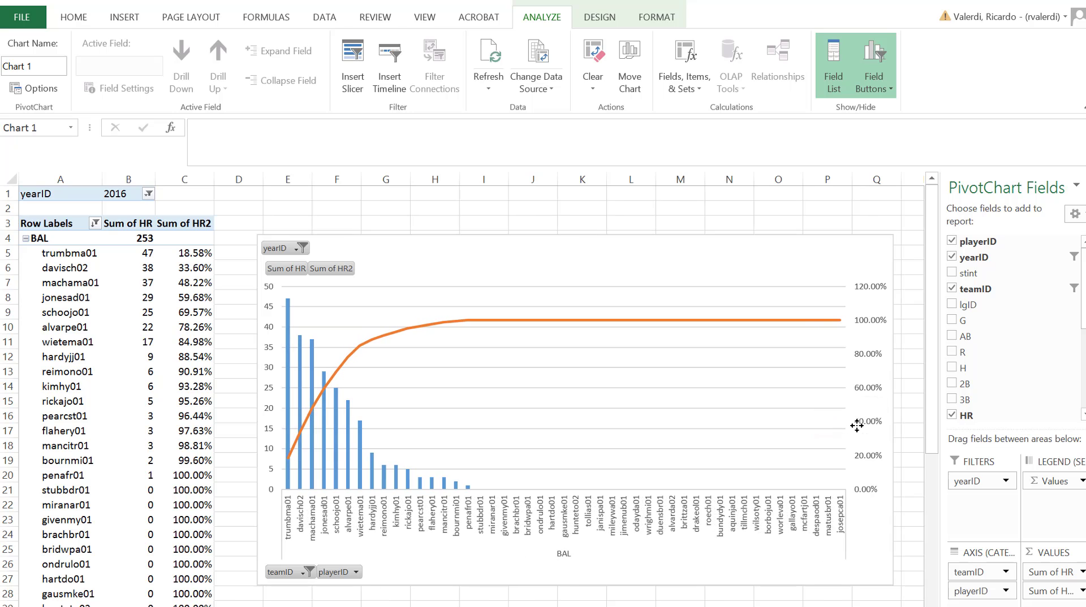
{"action": "left_click_drag", "start_coordinate": [894, 410], "coordinate": [751, 407]}
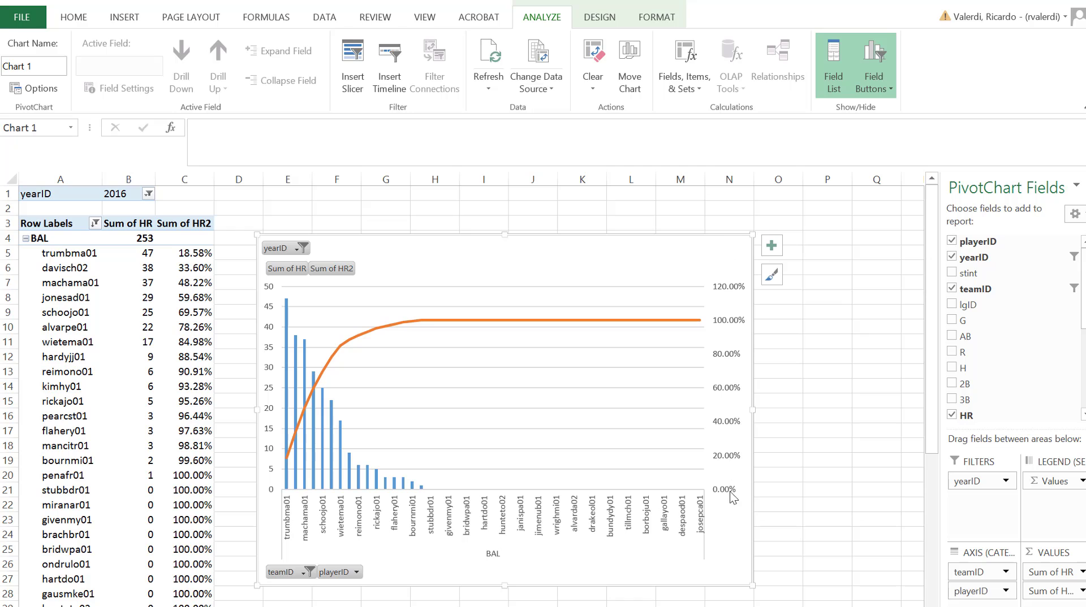
Set the maximum bound of the chart's secondary percentage axis to 1.0.
{"action": "left_click", "coordinate": [729, 292]}
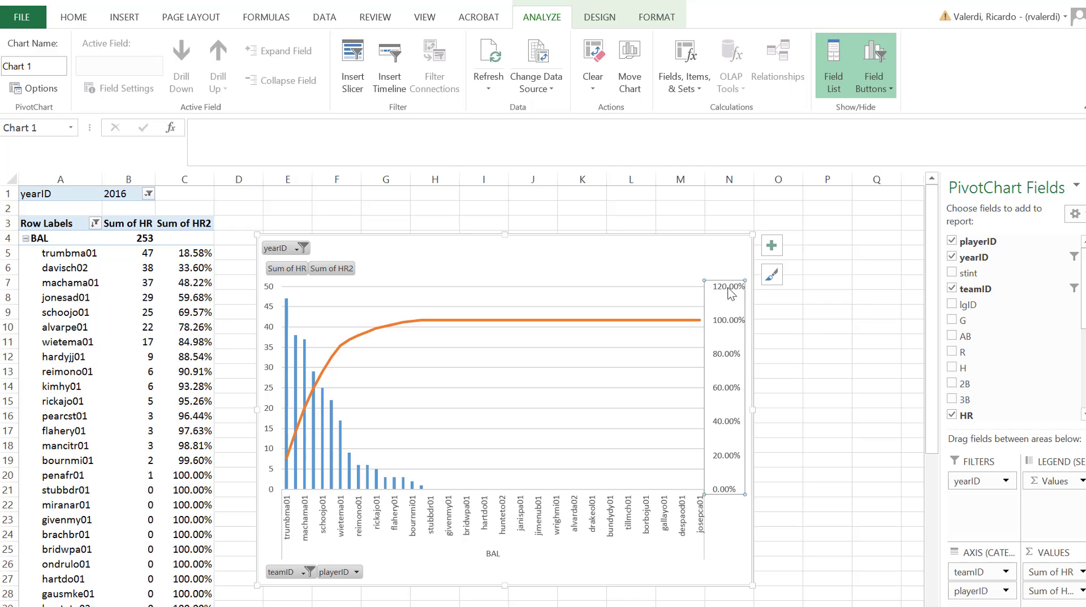
{"action": "double_click", "coordinate": [729, 293]}
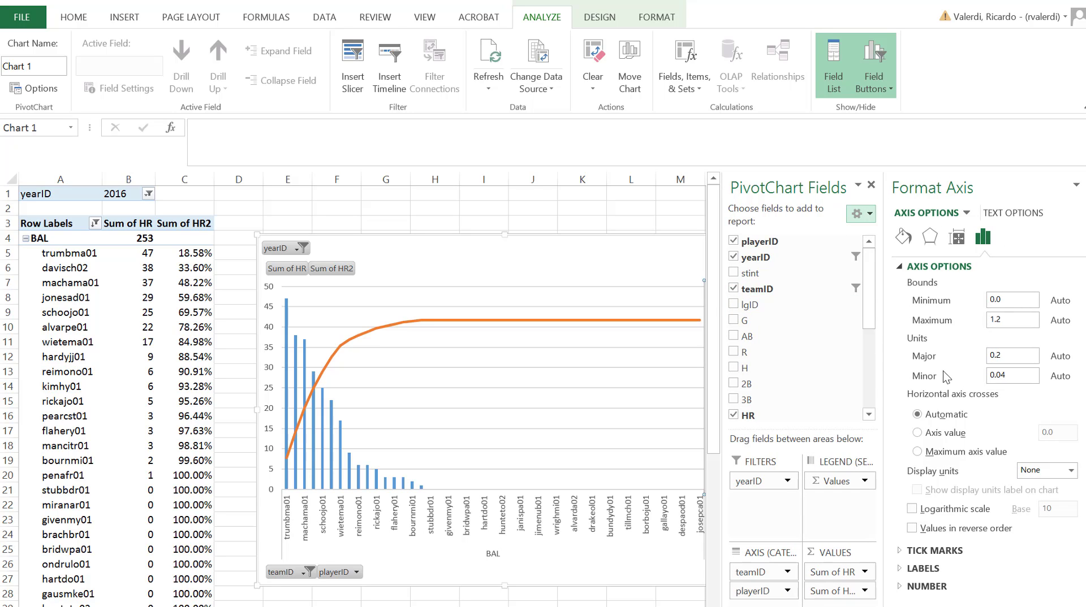
{"action": "left_click", "coordinate": [1004, 327]}
{"action": "key", "text": "BackSpace"}
{"action": "key", "text": "BackSpace"}
{"action": "key", "text": "Return"}
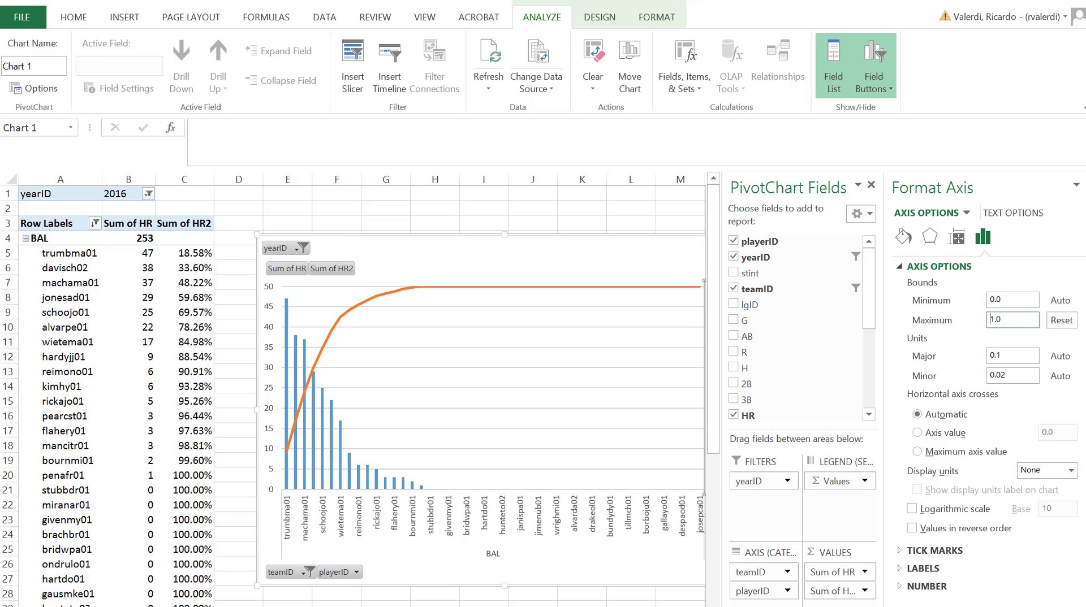
Close the axis formatting settings and inspect the cumulative percentage line's values at the leading home run hitters.
{"action": "left_click", "coordinate": [1083, 185]}
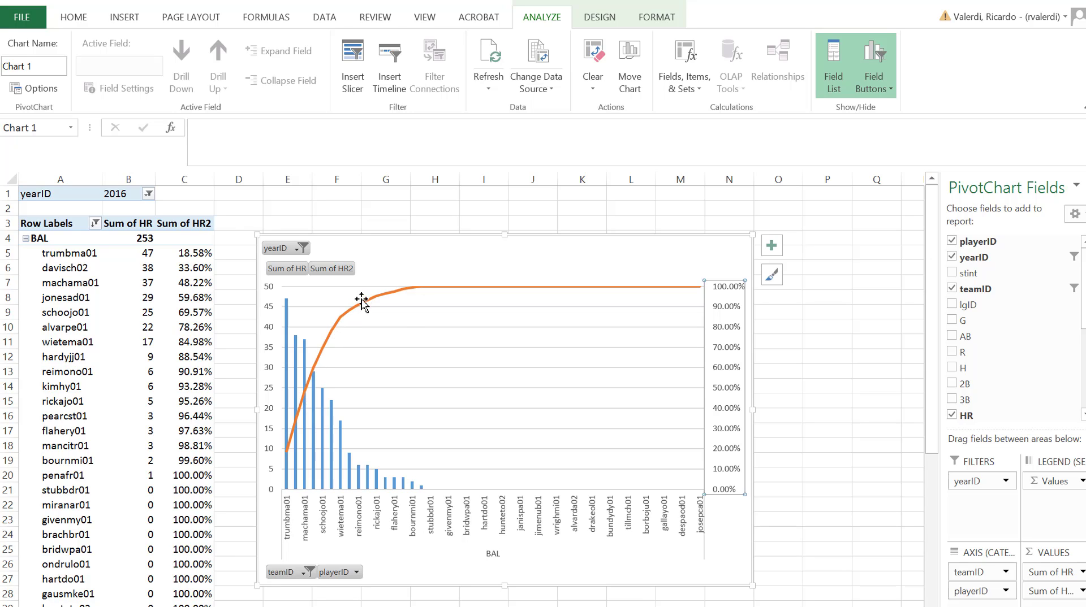
{"action": "left_click", "coordinate": [344, 314]}
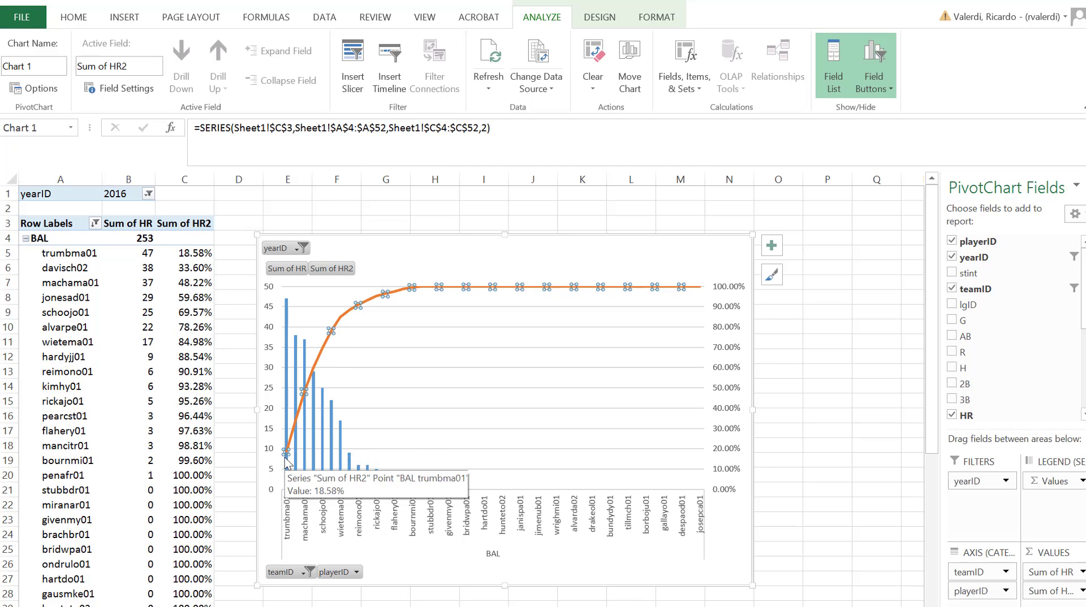
{"action": "mouse_move", "coordinate": [284, 452]}
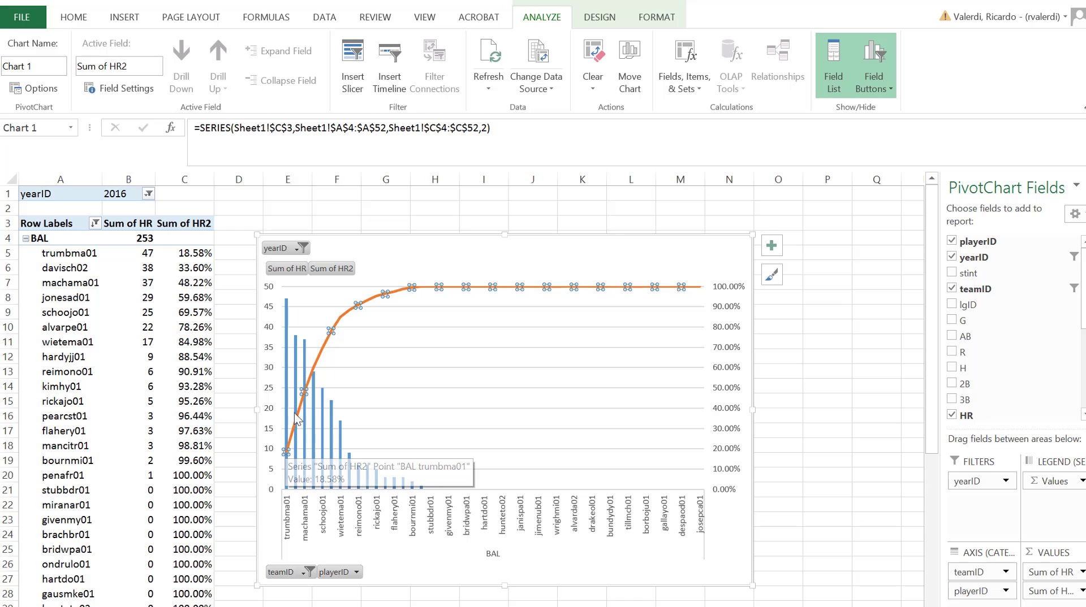
{"action": "mouse_move", "coordinate": [305, 390]}
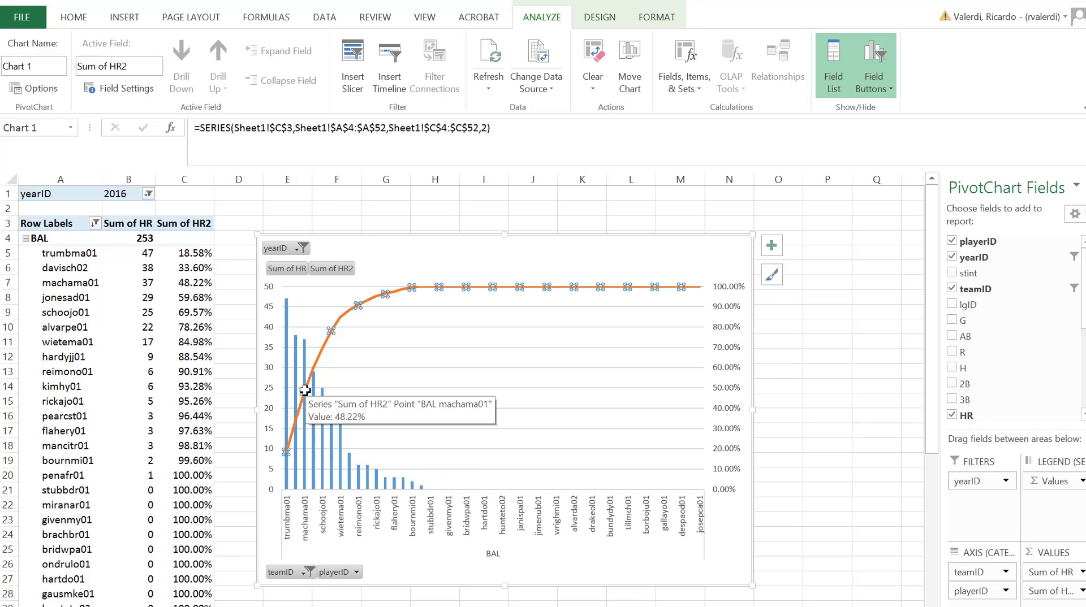
{"action": "mouse_move", "coordinate": [297, 424]}
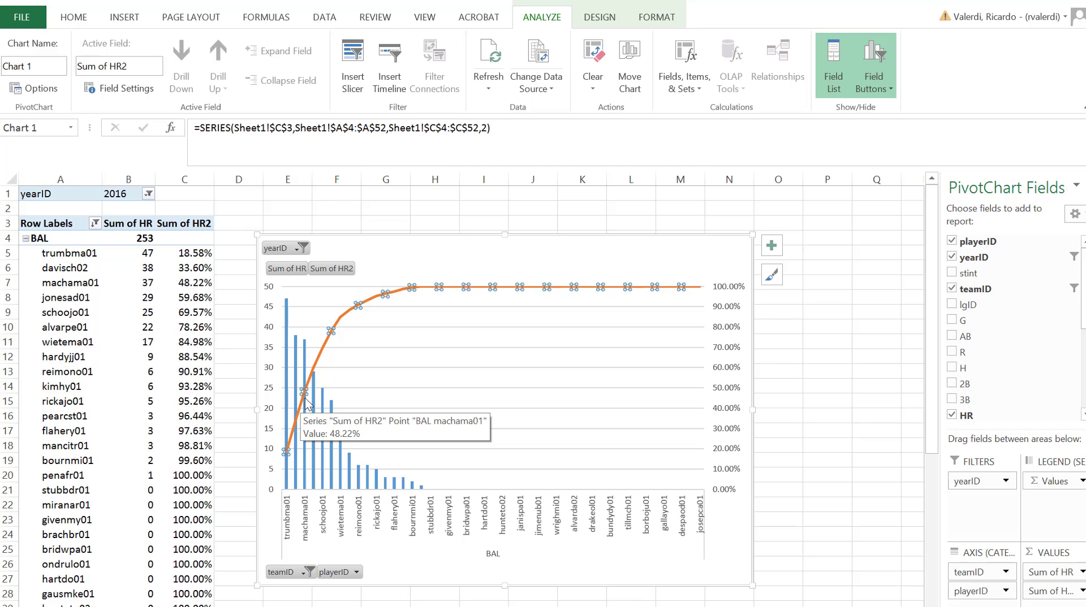
Shift the PivotChart slightly to the right so that its left edge clears column D.
{"action": "left_click", "coordinate": [241, 320]}
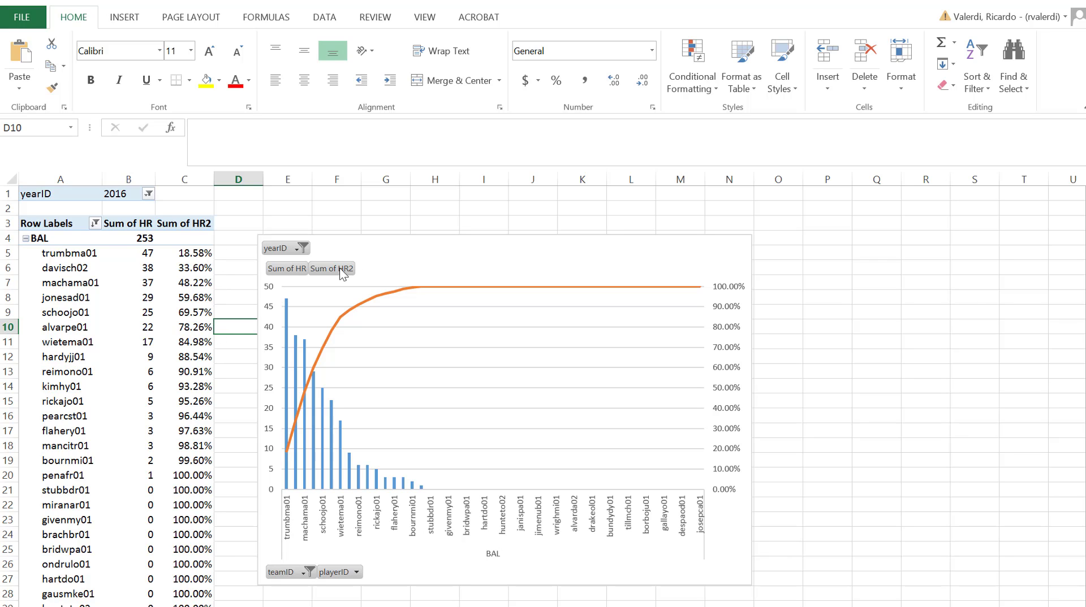
{"action": "left_click_drag", "start_coordinate": [375, 256], "coordinate": [390, 253]}
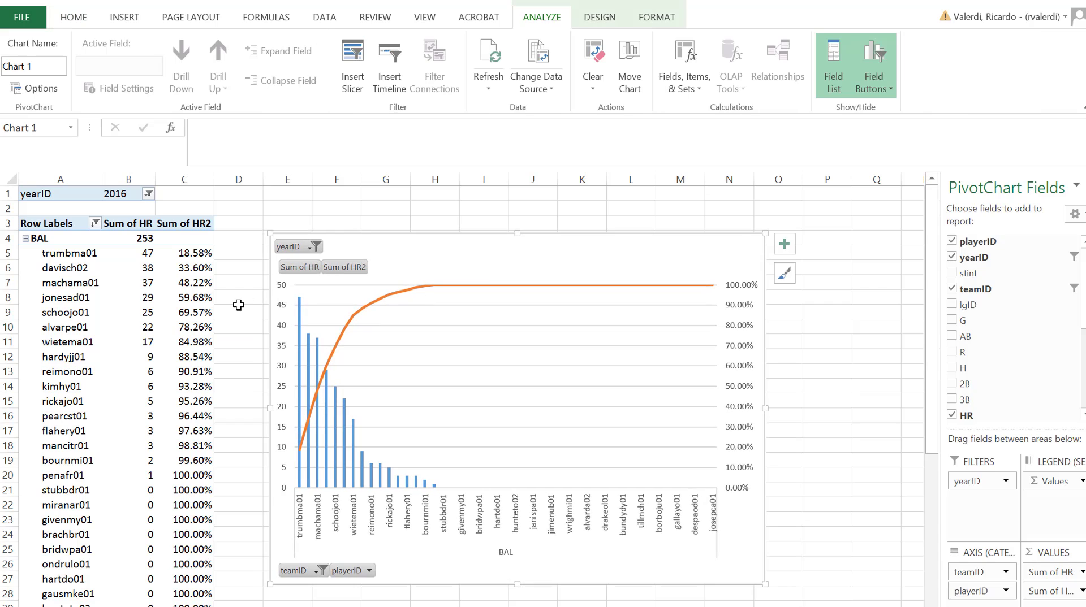
{"action": "left_click", "coordinate": [226, 333]}
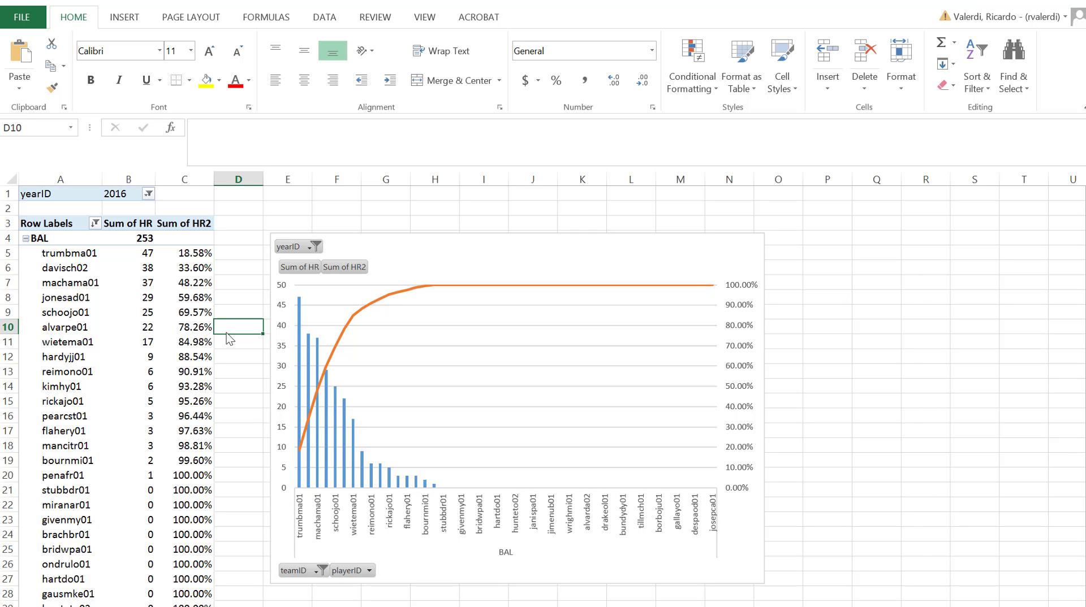
Look through the PivotTable's player rows from the first player in row 5 to the last one in row 51.
{"action": "scroll", "coordinate": [227, 332], "scroll_direction": "down", "scroll_amount": 1}
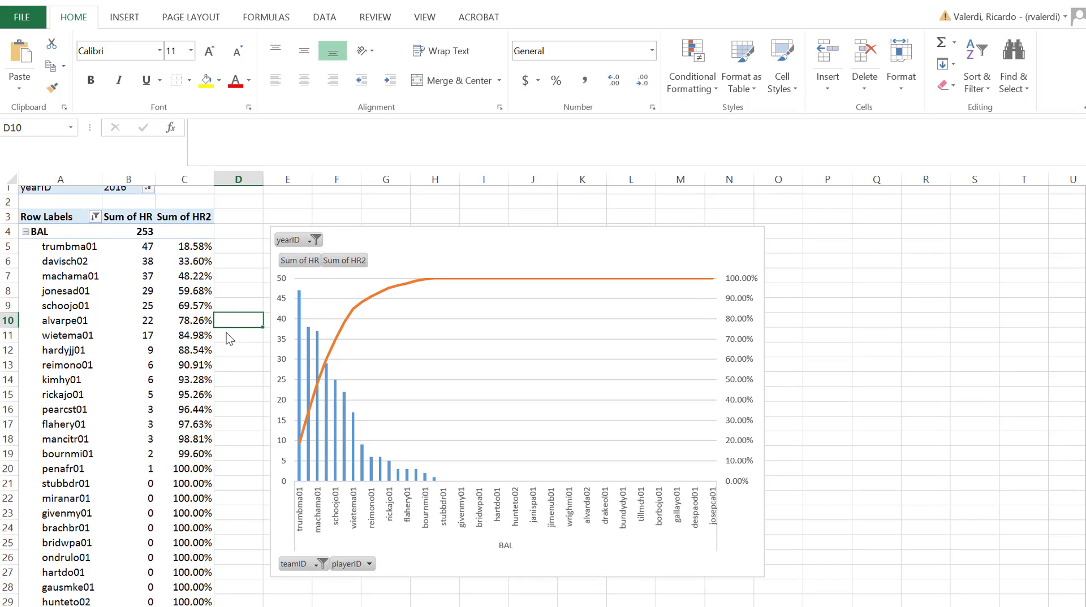
{"action": "scroll", "coordinate": [226, 332], "scroll_direction": "down", "scroll_amount": 2}
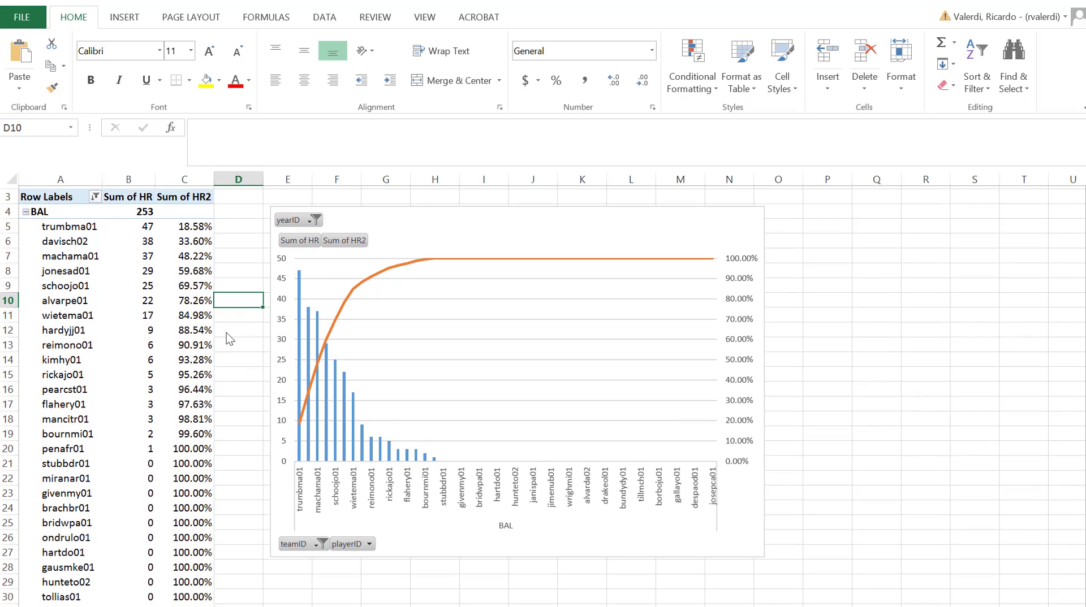
{"action": "scroll", "coordinate": [226, 332], "scroll_direction": "down", "scroll_amount": 7}
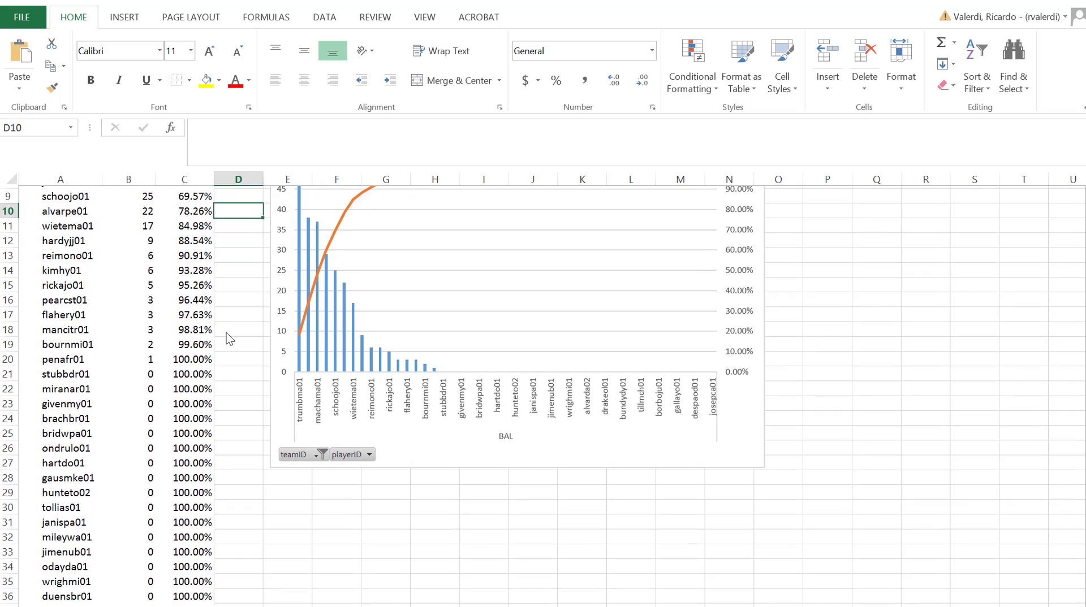
{"action": "scroll", "coordinate": [226, 333], "scroll_direction": "down", "scroll_amount": 2}
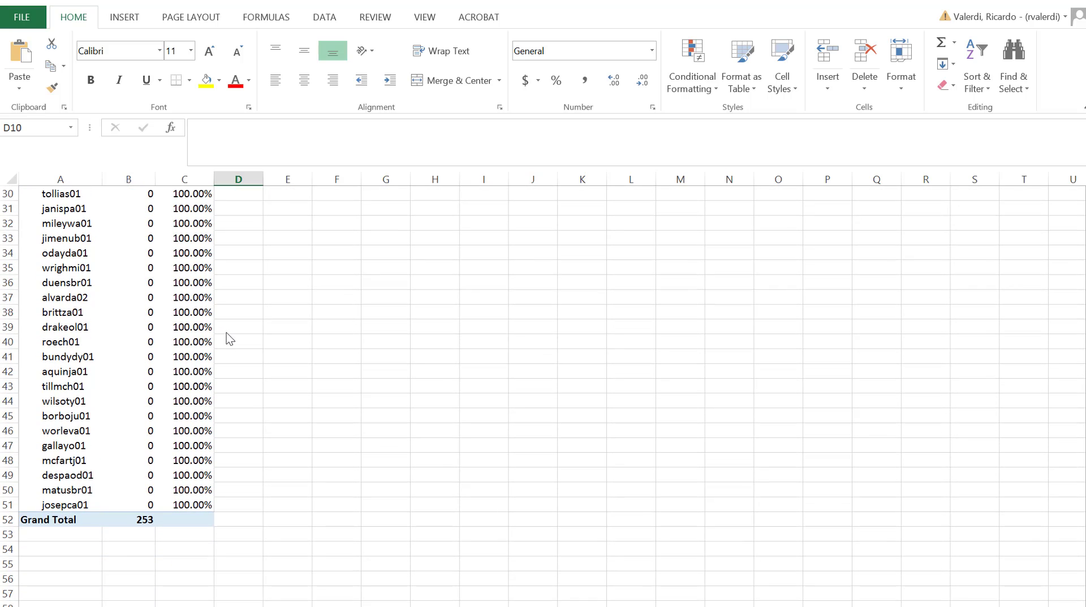
{"action": "left_click", "coordinate": [38, 509]}
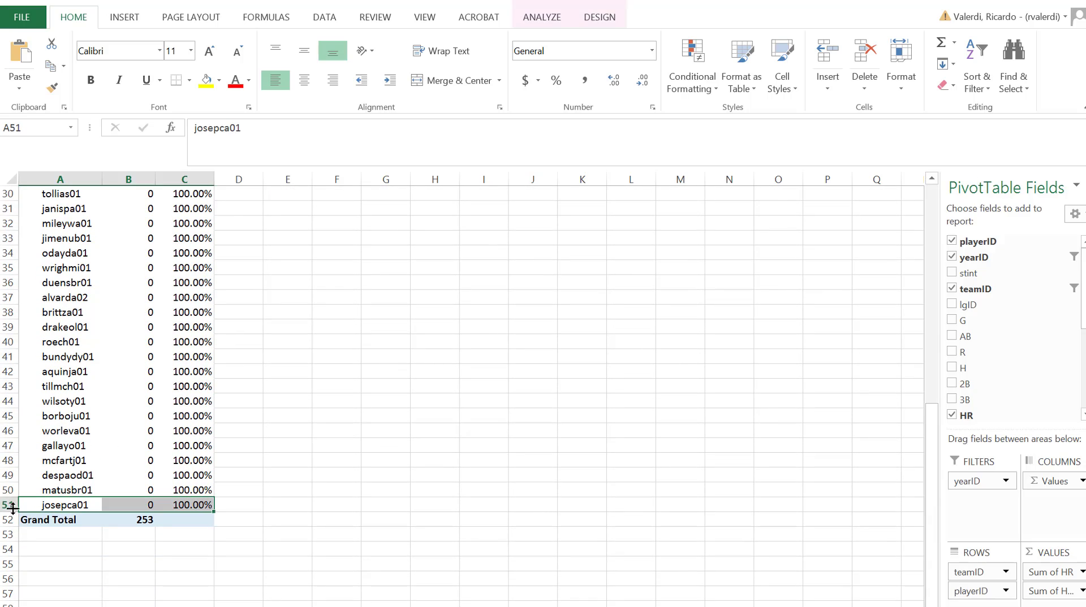
{"action": "left_click_drag", "start_coordinate": [33, 503], "coordinate": [37, 252]}
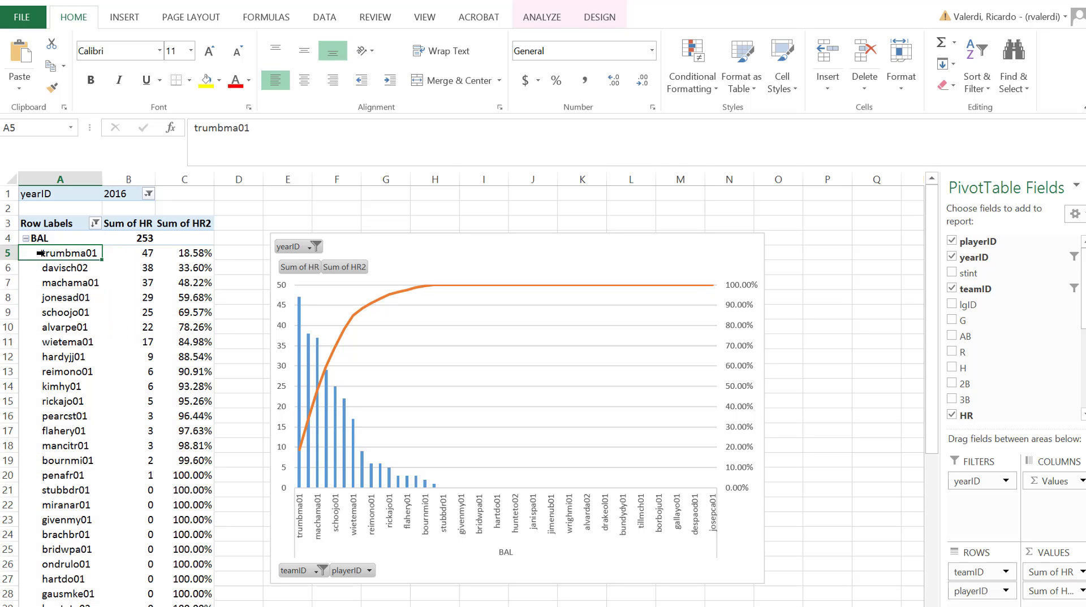
{"action": "left_click", "coordinate": [42, 253]}
{"action": "left_click", "coordinate": [42, 253]}
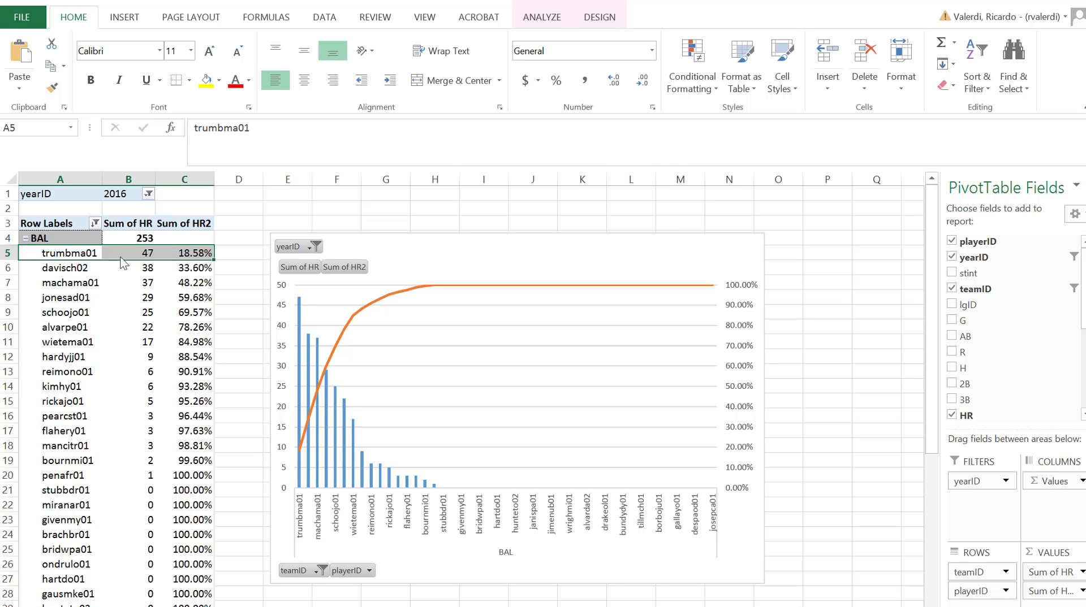
Select the Sum of HR values in B5:B51 to check how many players are listed.
{"action": "left_click", "coordinate": [148, 282]}
{"action": "left_click_drag", "start_coordinate": [146, 256], "coordinate": [142, 606]}
{"action": "left_click", "coordinate": [141, 606]}
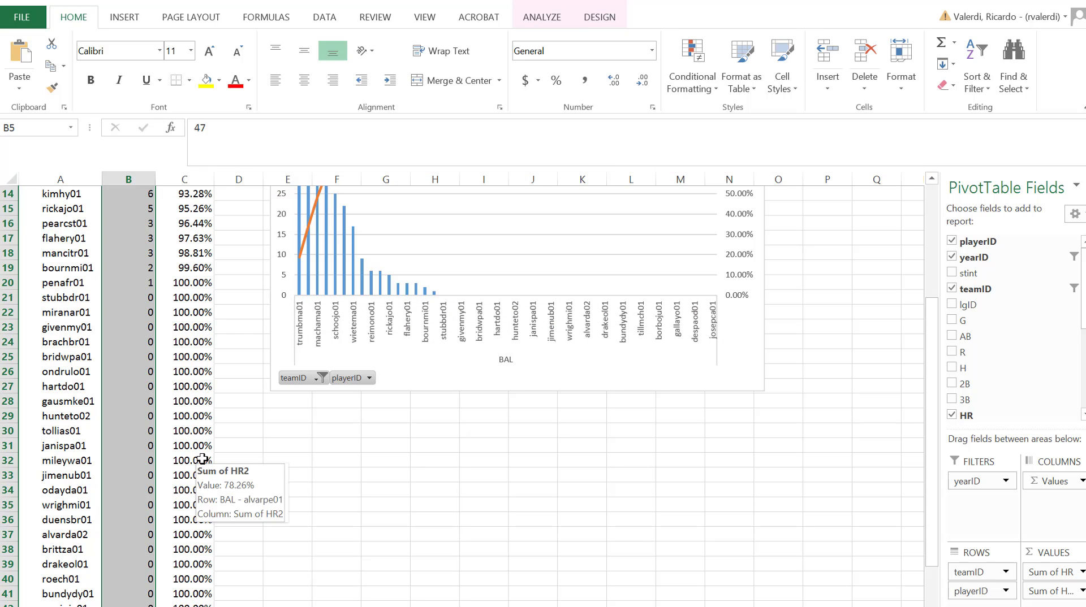
{"action": "scroll", "coordinate": [203, 459], "scroll_direction": "down", "scroll_amount": 3}
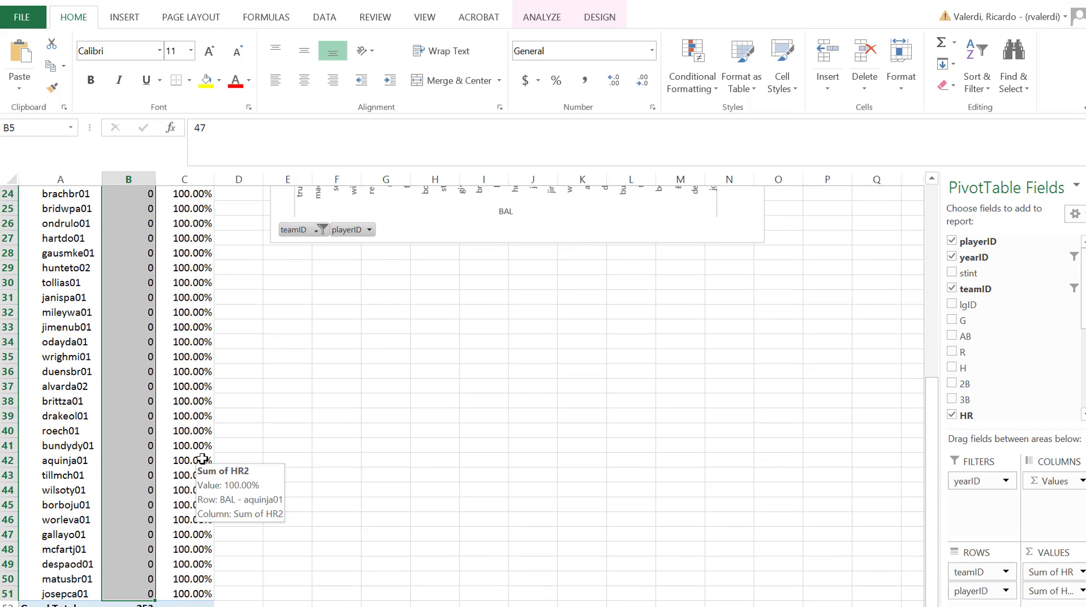
{"action": "scroll", "coordinate": [281, 355], "scroll_direction": "up", "scroll_amount": 8}
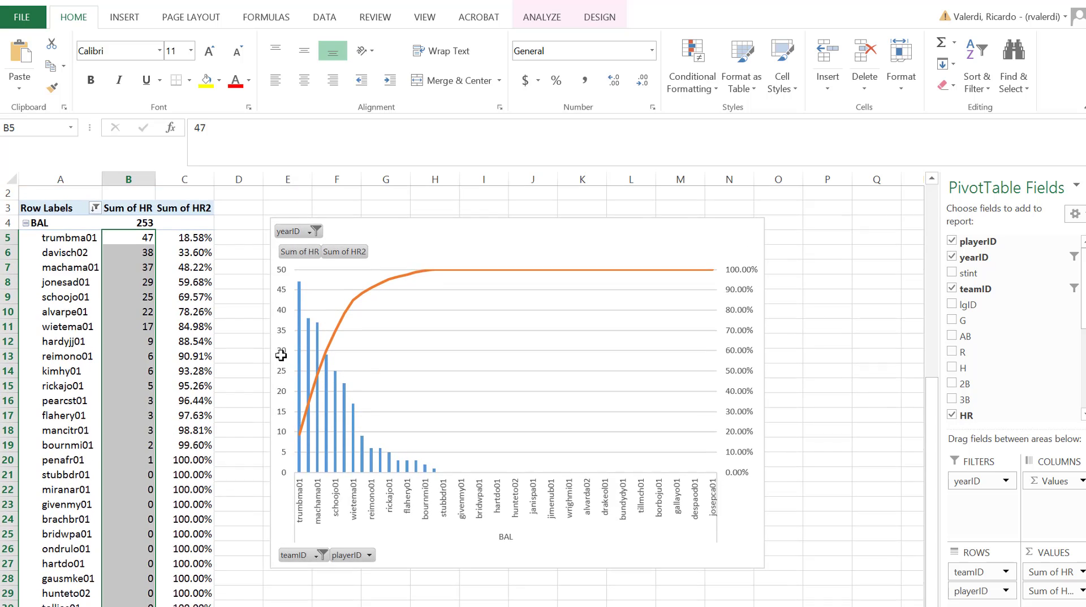
Calculate =6/47 in cell D8 and move the result to cell D10.
{"action": "left_click", "coordinate": [244, 300]}
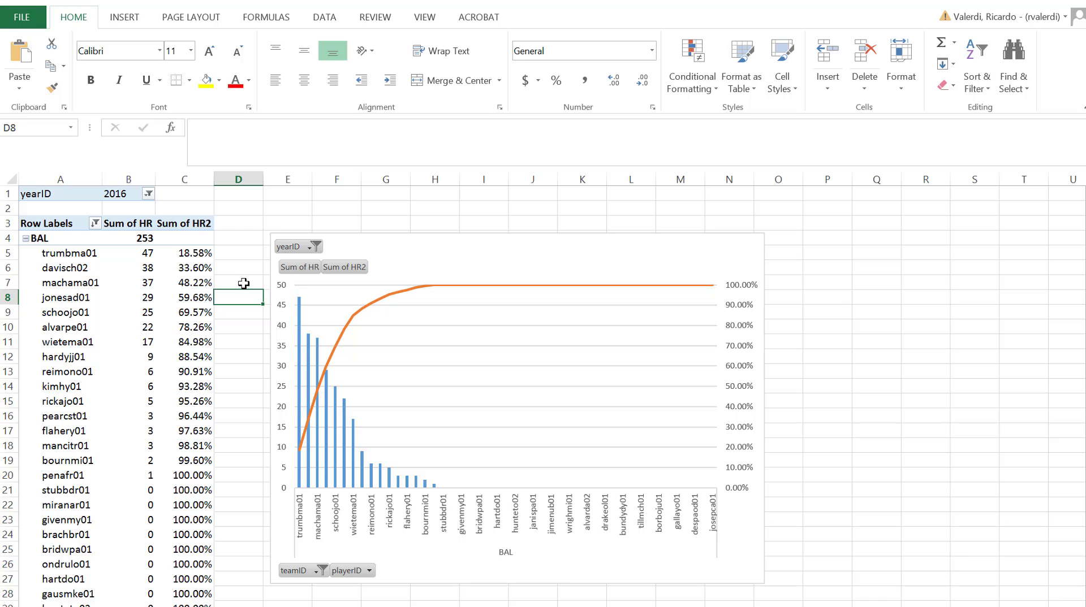
{"action": "type", "text": "=6"}
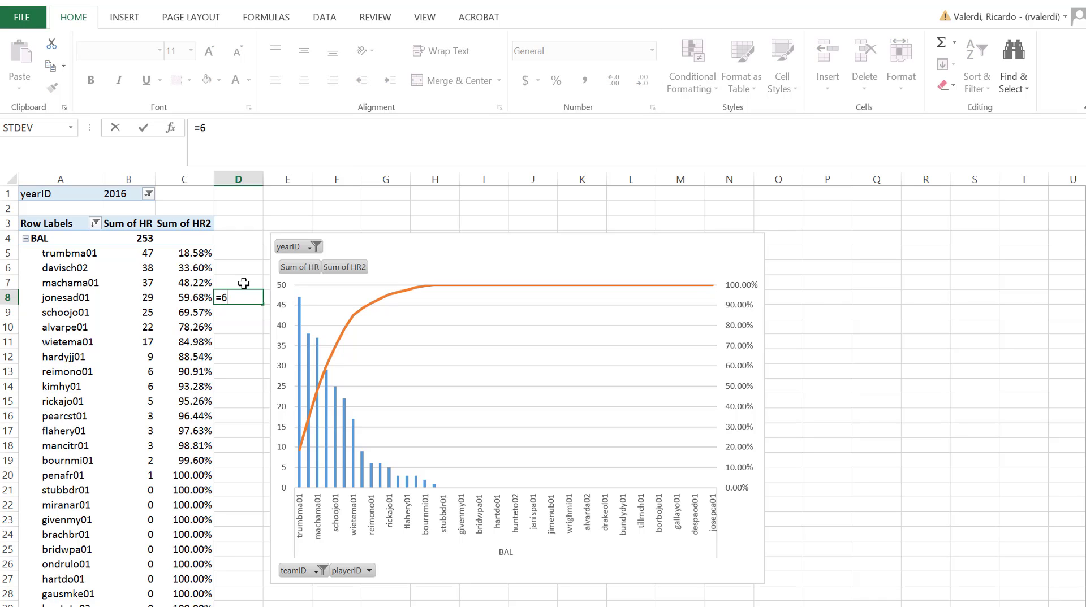
{"action": "type", "text": "/47"}
{"action": "key", "text": "Return"}
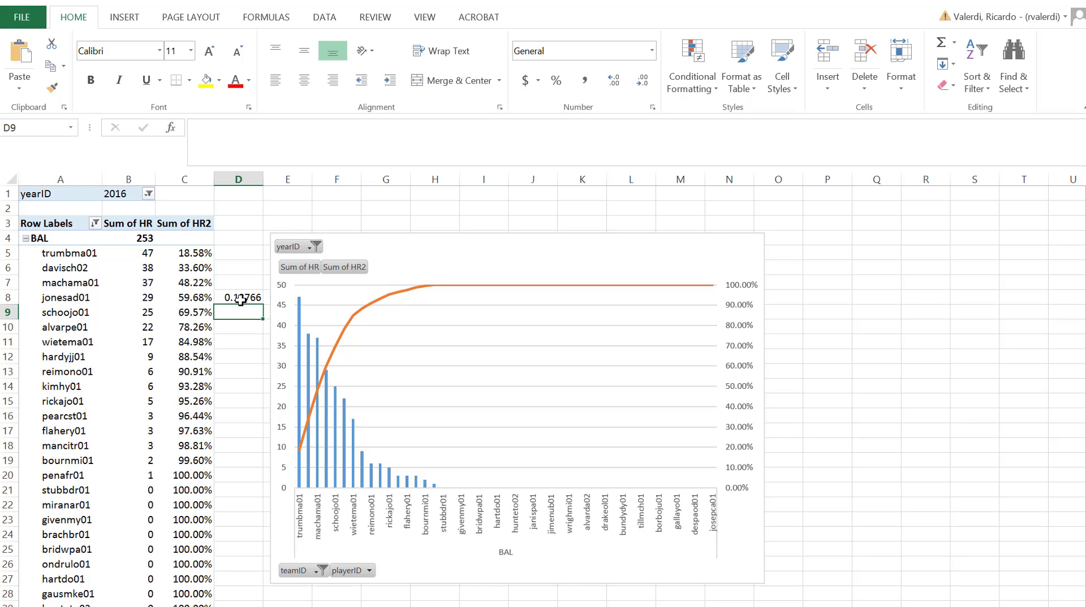
{"action": "left_click", "coordinate": [252, 294]}
{"action": "left_click_drag", "start_coordinate": [252, 293], "coordinate": [252, 323]}
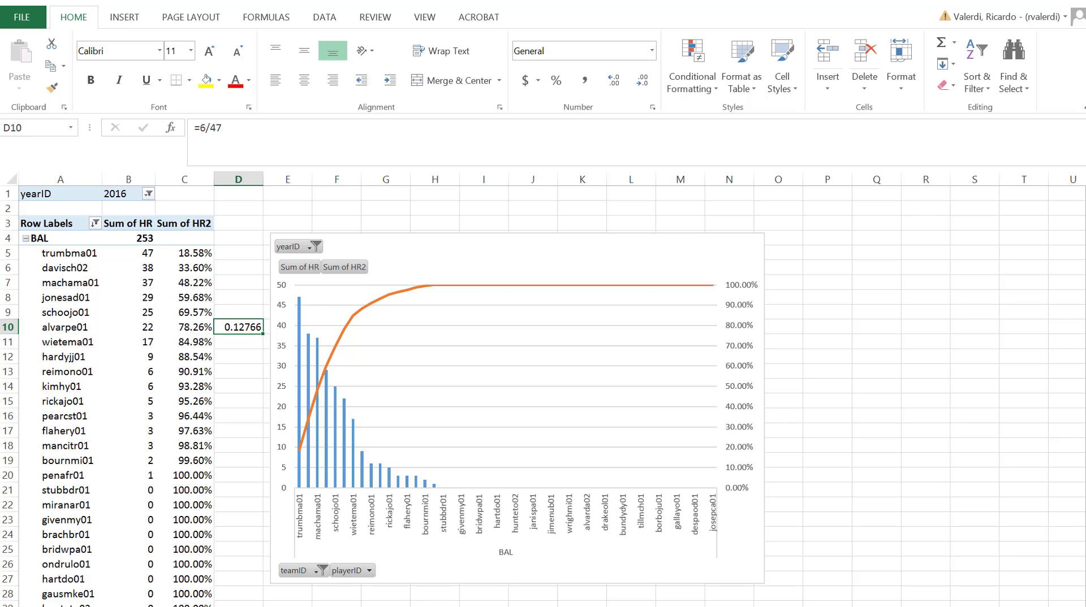
Switch to File Explorer, open the Salaries file from the baseballdatabank-2017.1 core folder and look over its salary records.
{"action": "key", "text": "alt+Tab"}
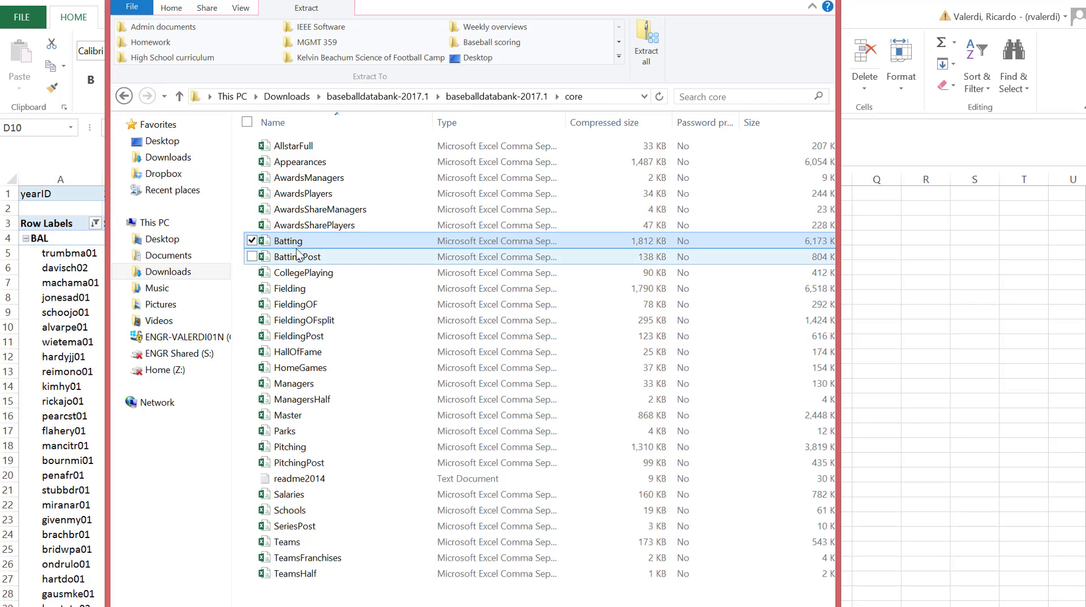
{"action": "left_click", "coordinate": [305, 497]}
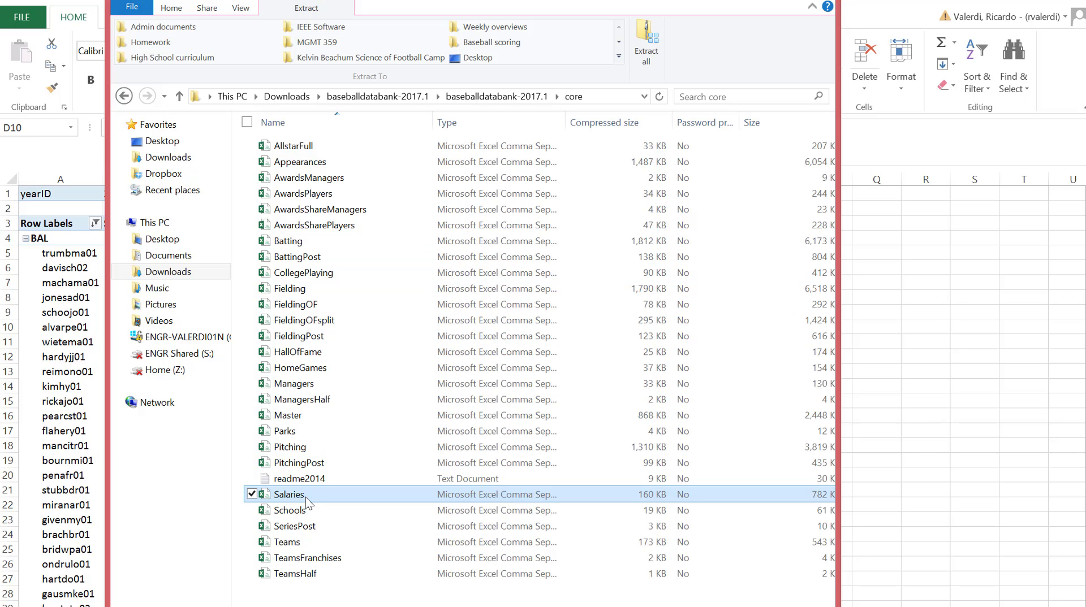
{"action": "double_click", "coordinate": [305, 497]}
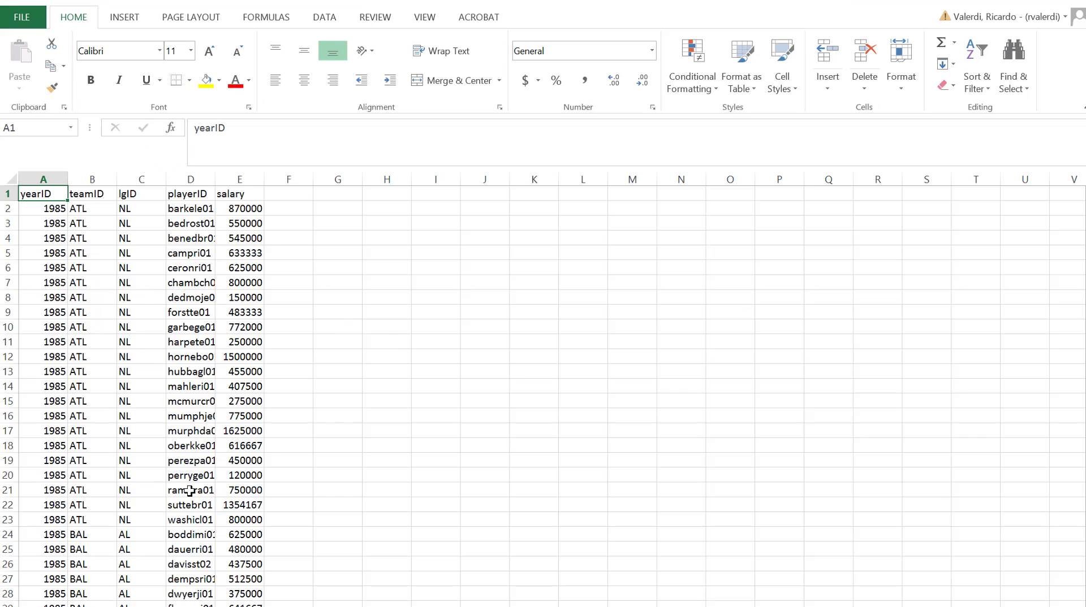
{"action": "scroll", "coordinate": [189, 490], "scroll_direction": "down", "scroll_amount": 8}
{"action": "scroll", "coordinate": [190, 491], "scroll_direction": "down", "scroll_amount": 20}
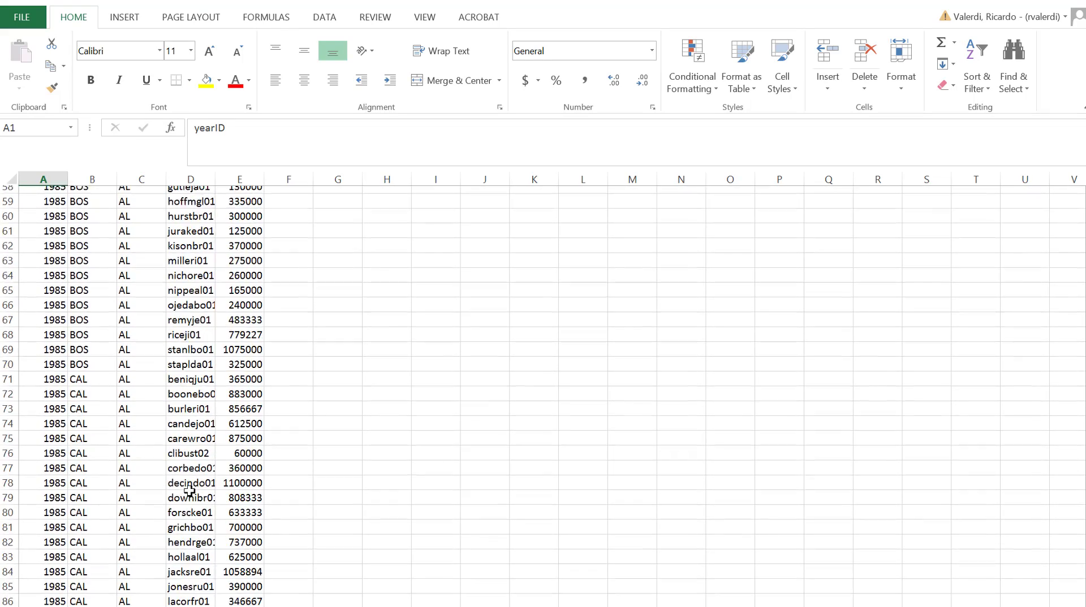
{"action": "scroll", "coordinate": [189, 491], "scroll_direction": "up", "scroll_amount": 20}
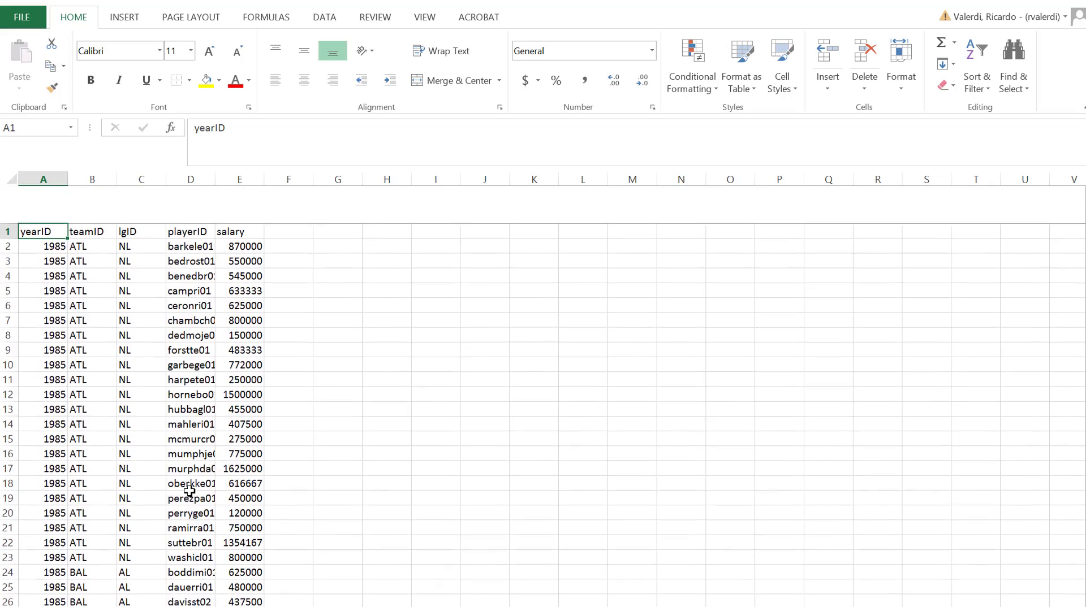
Insert a PivotTable on a new worksheet based on the entire Salaries sheet.
{"action": "left_click", "coordinate": [8, 179]}
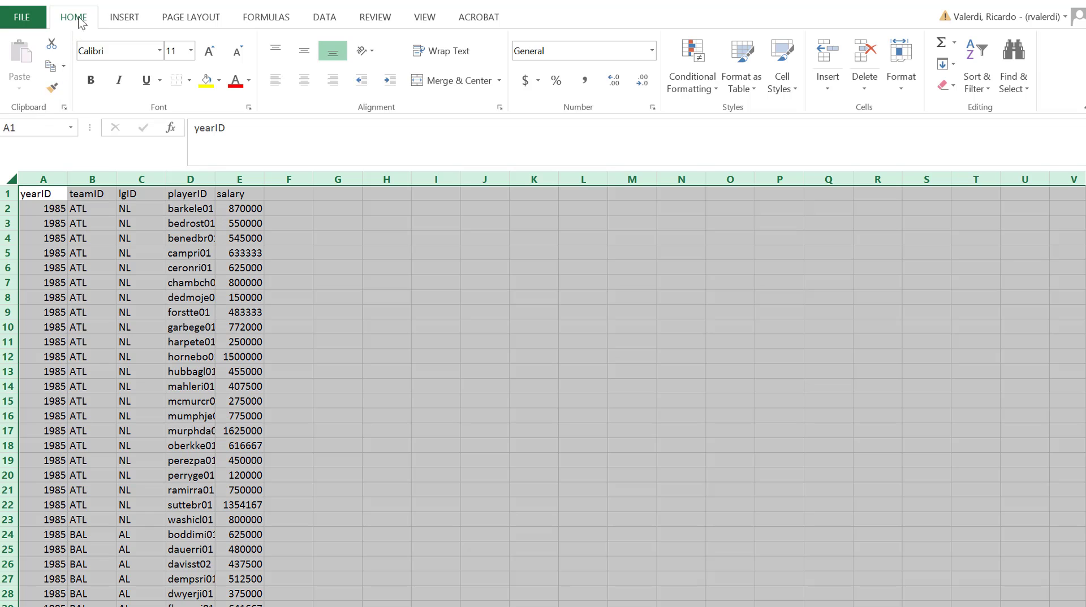
{"action": "left_click", "coordinate": [122, 17]}
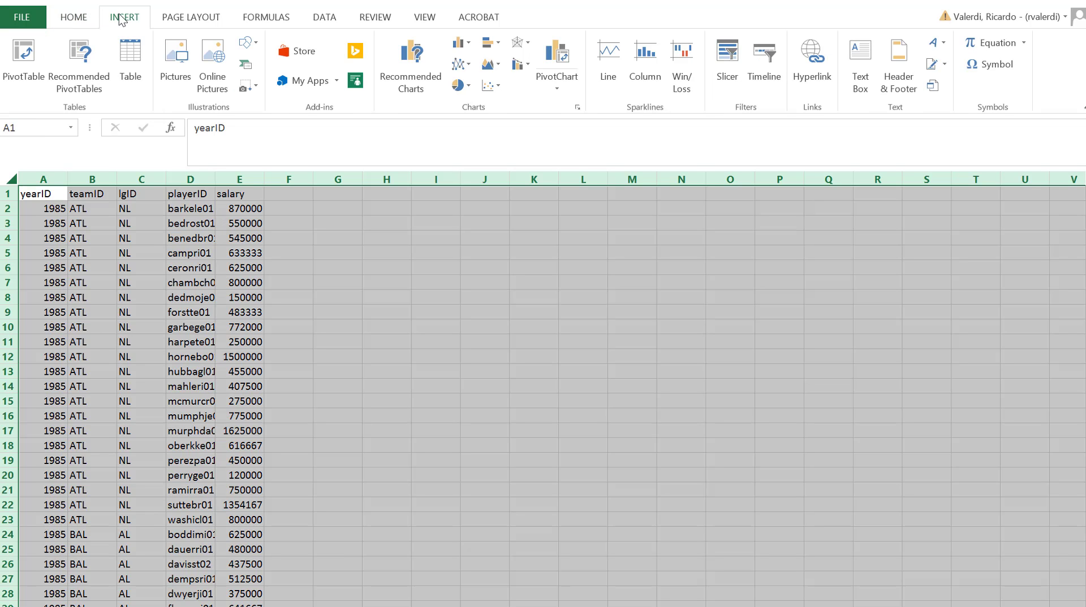
{"action": "left_click", "coordinate": [31, 67]}
{"action": "left_click", "coordinate": [519, 423]}
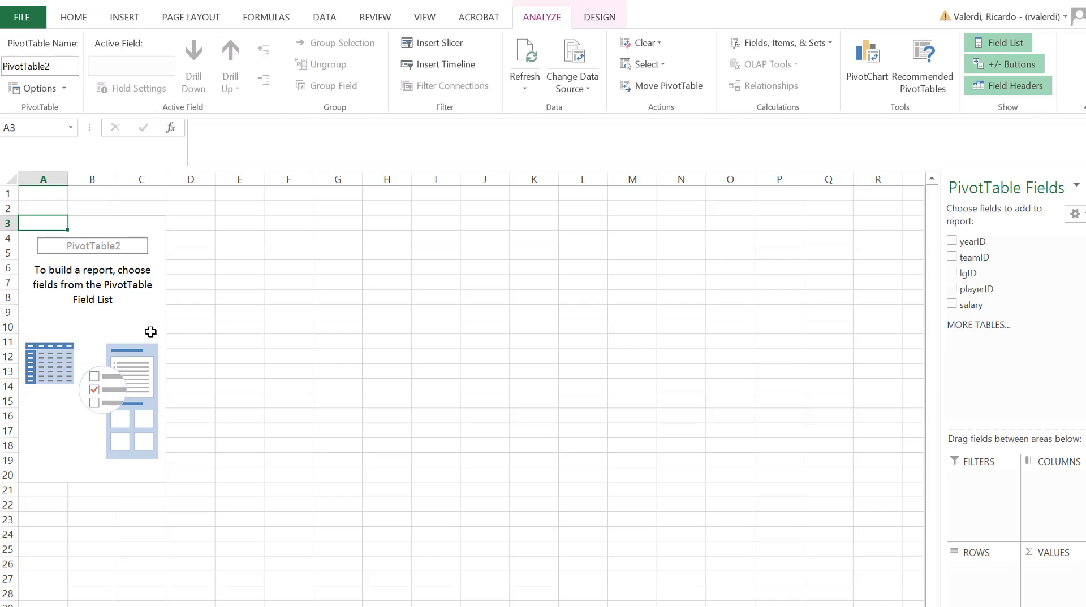
Filter the yearID field to 2016 only and add it to the PivotTable as a report filter.
{"action": "left_click", "coordinate": [121, 314]}
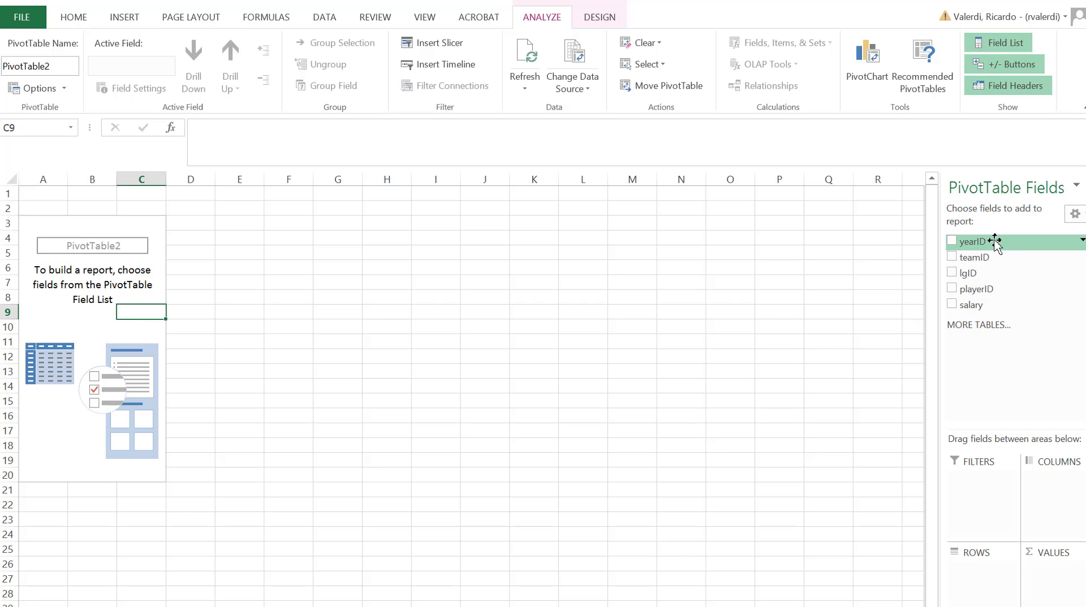
{"action": "left_click", "coordinate": [1082, 243]}
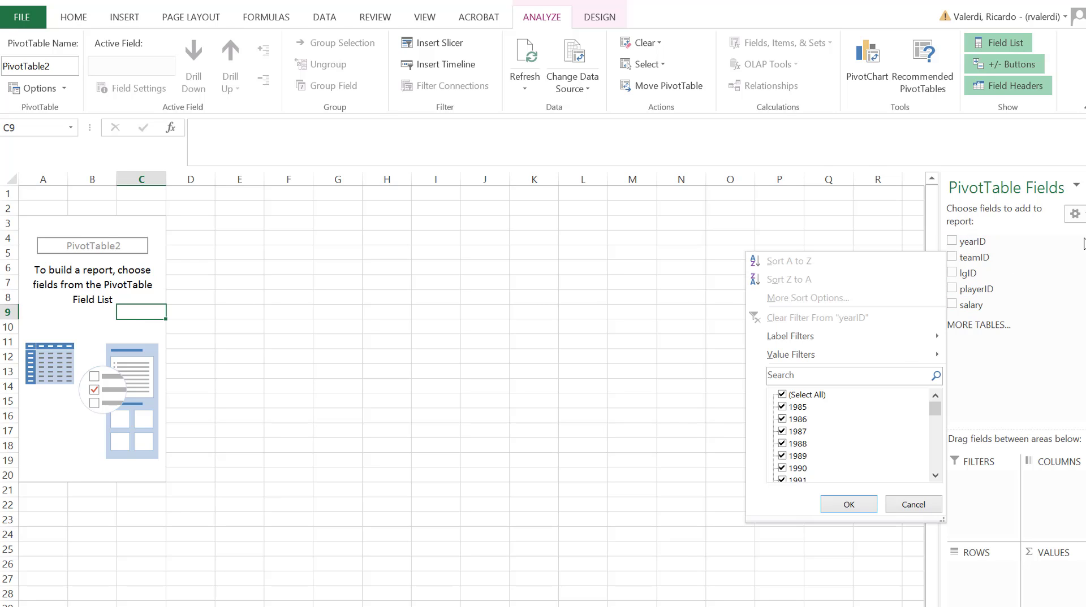
{"action": "left_click", "coordinate": [782, 394]}
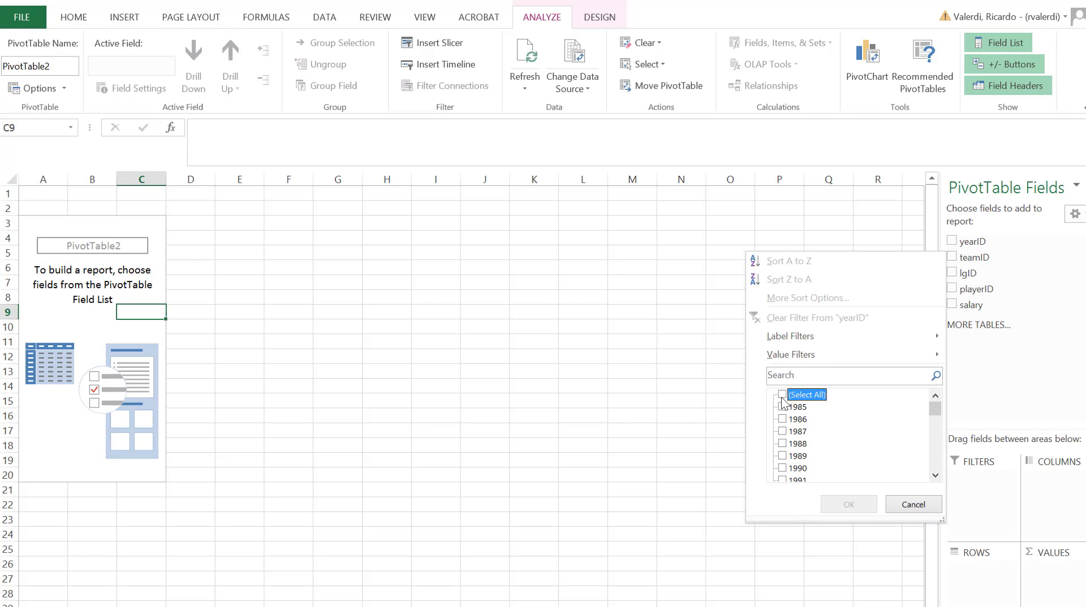
{"action": "left_click_drag", "start_coordinate": [936, 409], "coordinate": [936, 476]}
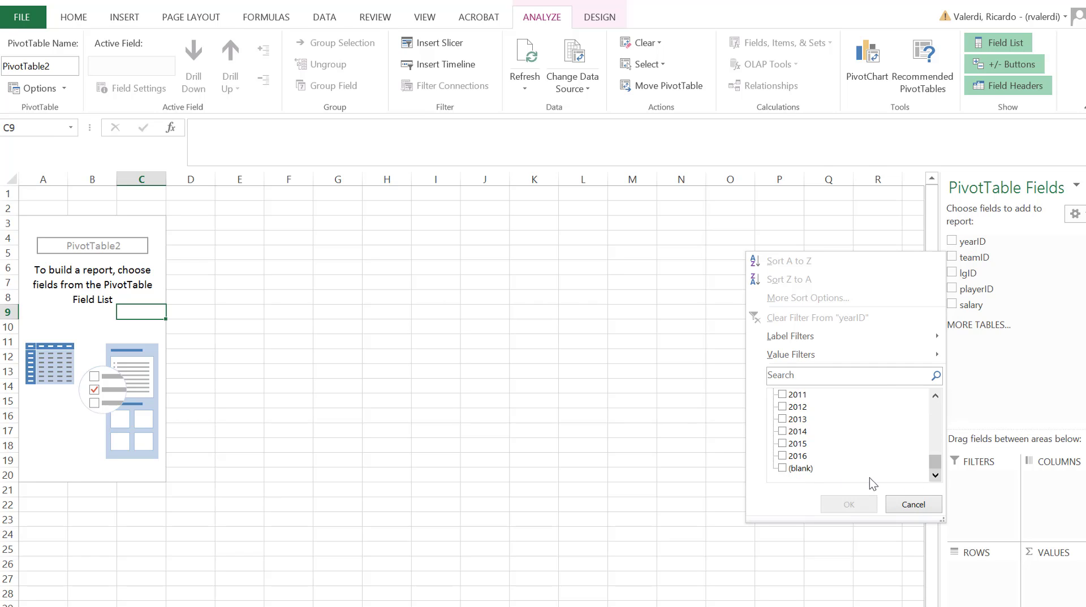
{"action": "left_click", "coordinate": [782, 456]}
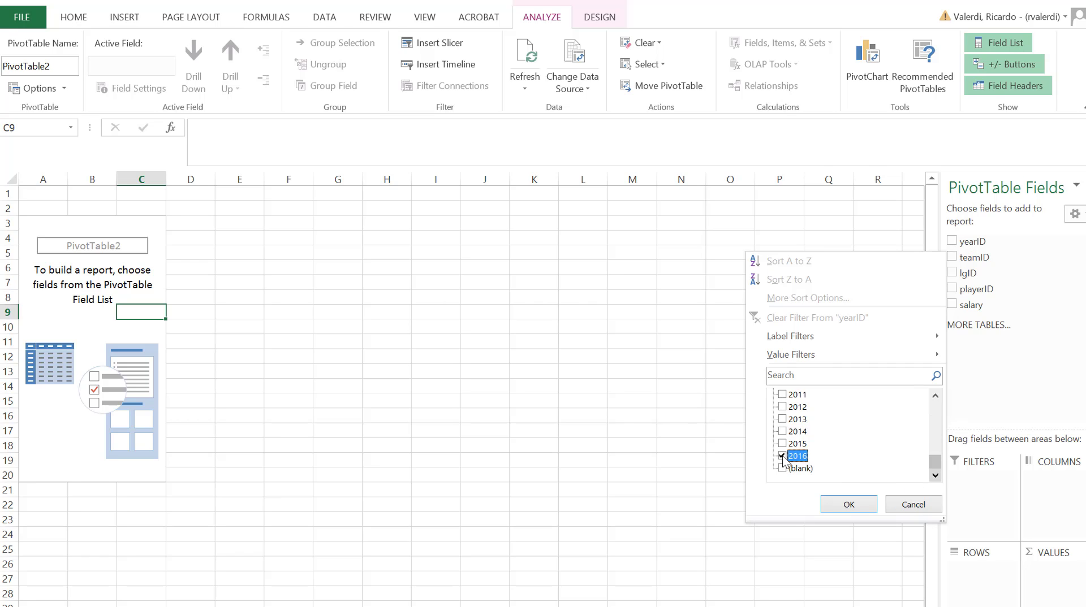
{"action": "left_click", "coordinate": [849, 504]}
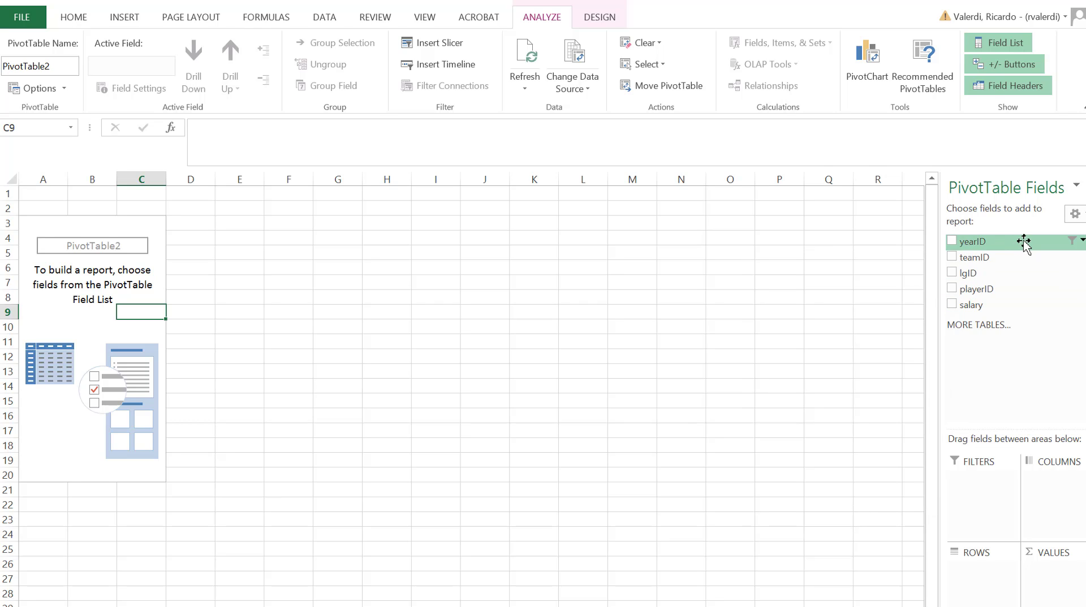
{"action": "left_click_drag", "start_coordinate": [1023, 242], "coordinate": [970, 479]}
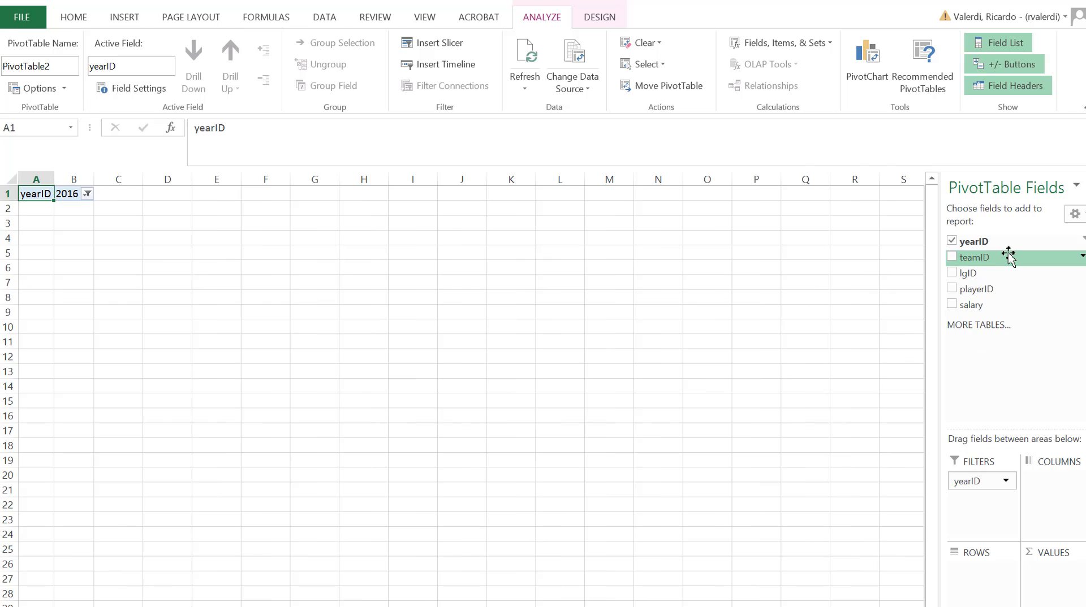
Filter the teamID field to BAL only and add it to the PivotTable as a report filter.
{"action": "left_click", "coordinate": [1082, 257]}
{"action": "left_click", "coordinate": [782, 411]}
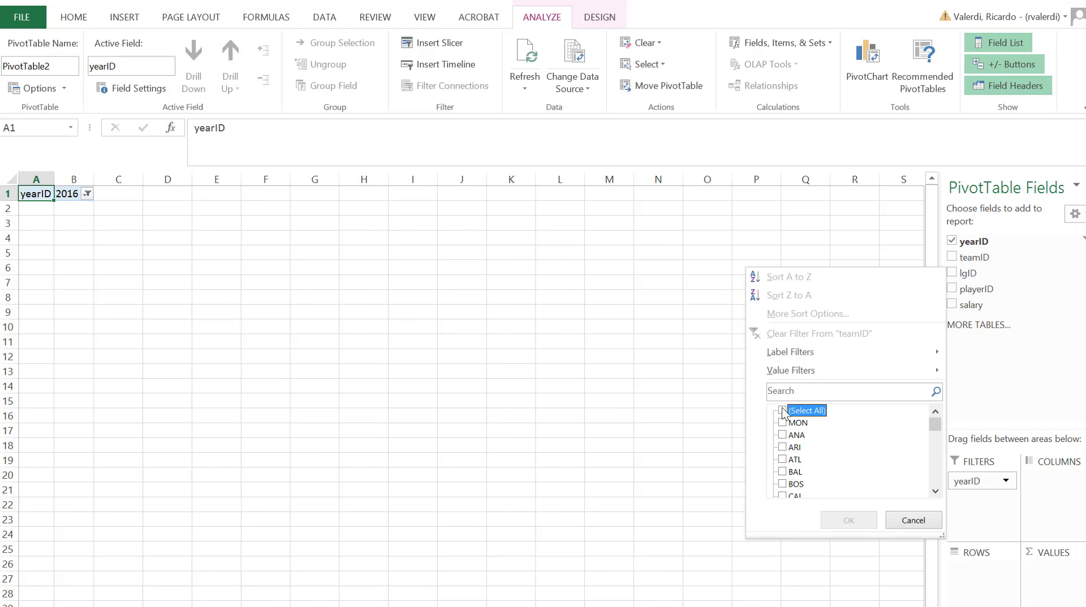
{"action": "left_click", "coordinate": [782, 472]}
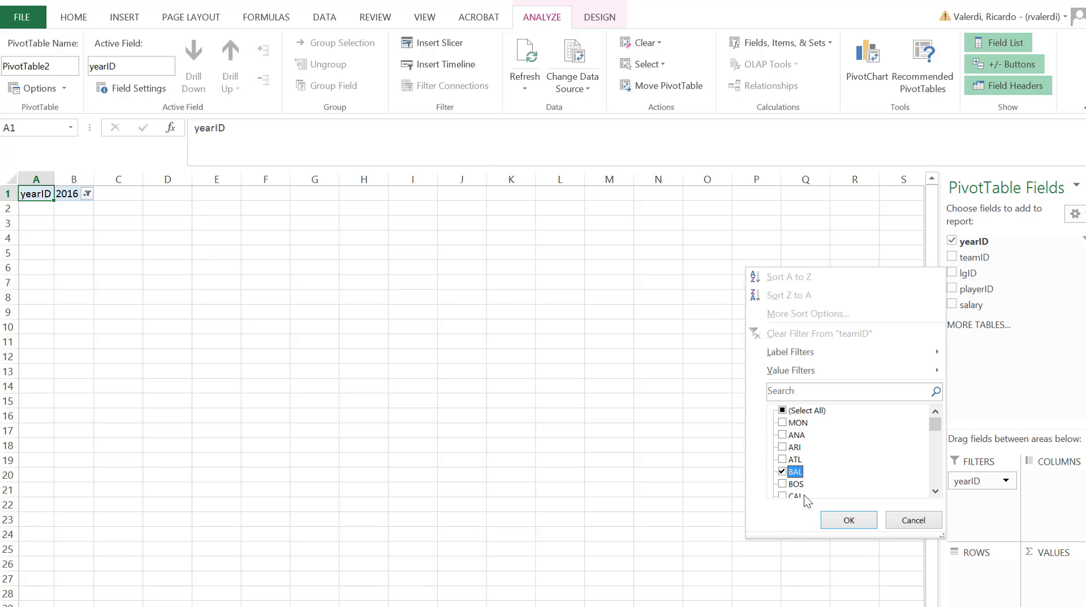
{"action": "left_click", "coordinate": [847, 520]}
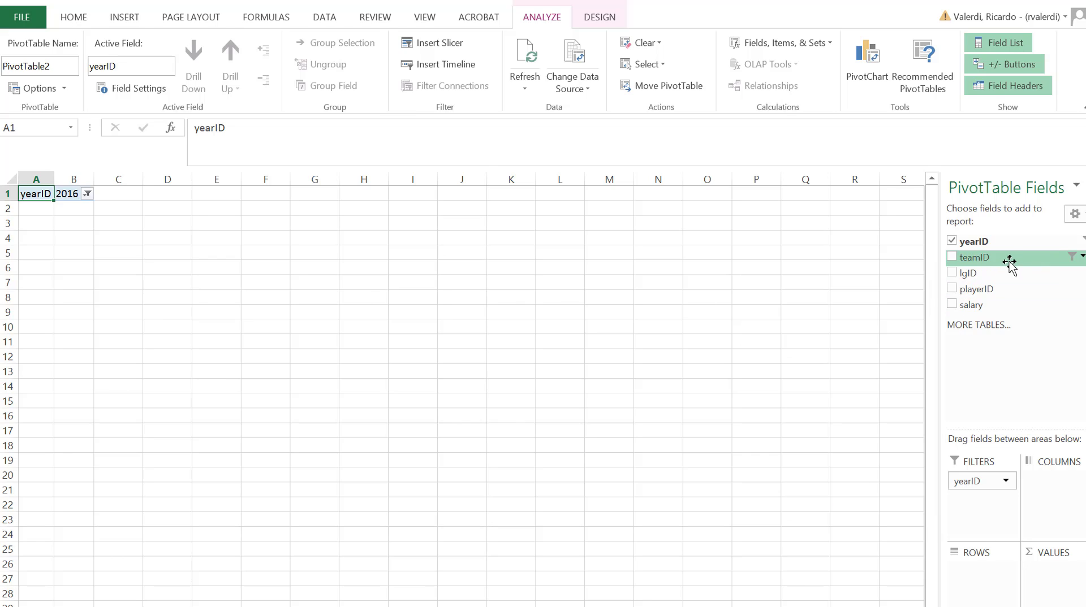
{"action": "left_click_drag", "start_coordinate": [1013, 259], "coordinate": [977, 503]}
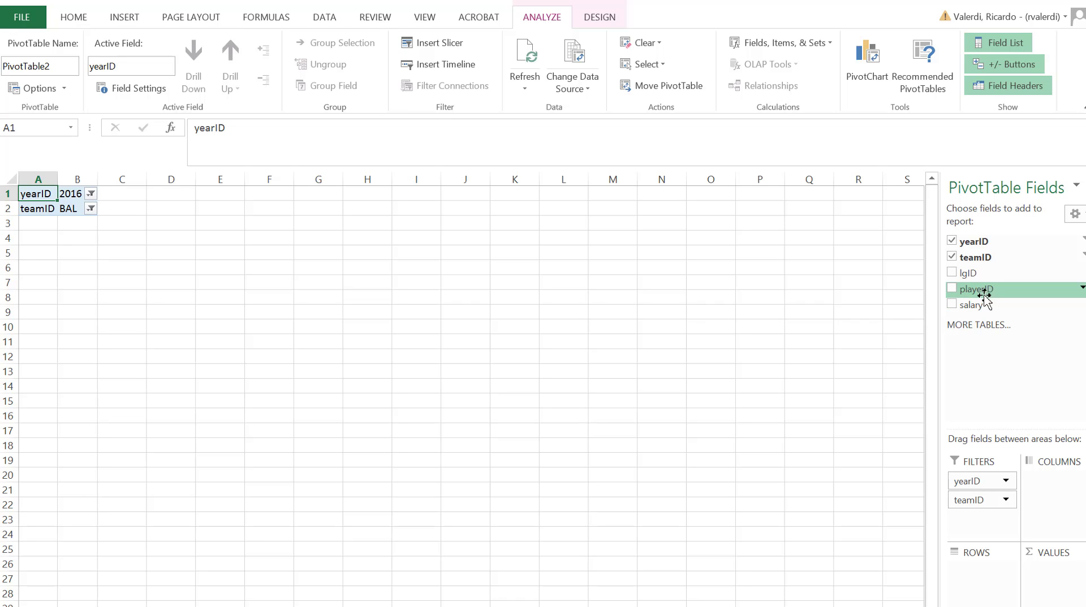
Add salary to the PivotTable values and summarize it by Sum.
{"action": "left_click_drag", "start_coordinate": [989, 307], "coordinate": [1044, 576]}
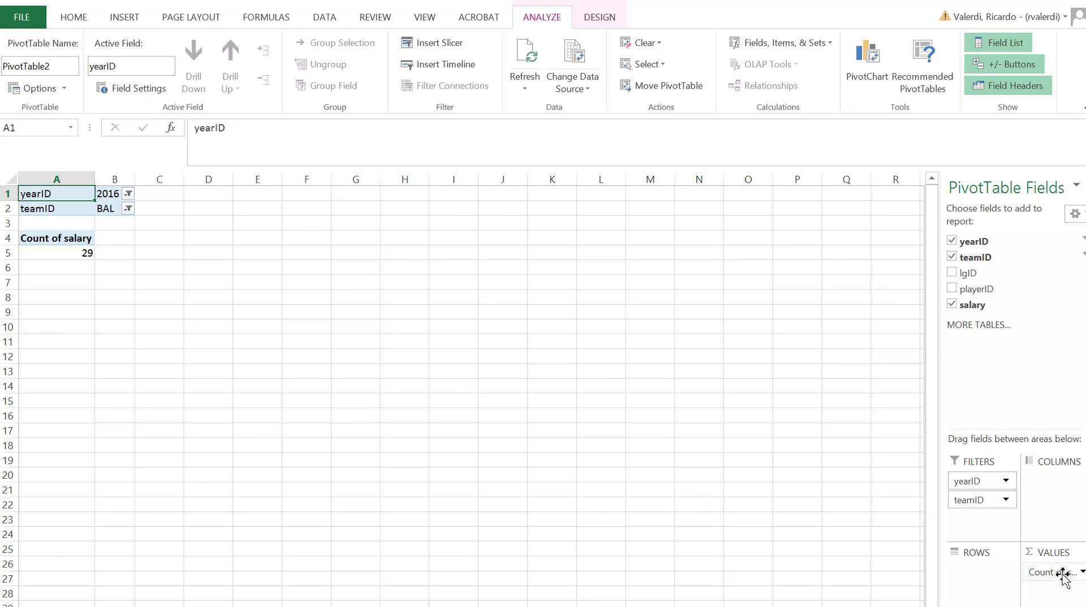
{"action": "left_click", "coordinate": [1062, 574]}
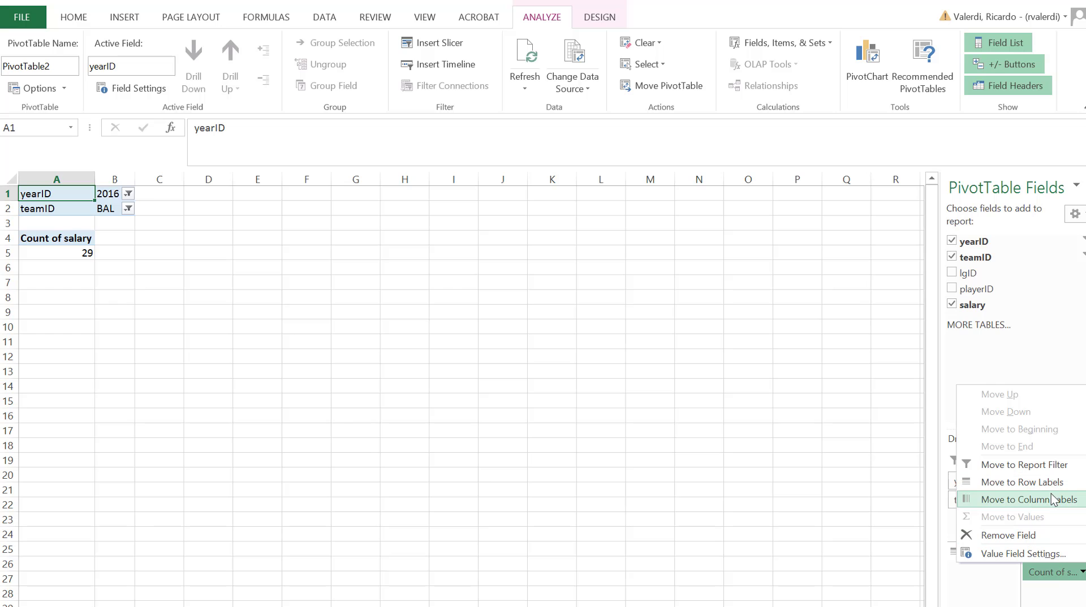
{"action": "left_click", "coordinate": [1030, 555]}
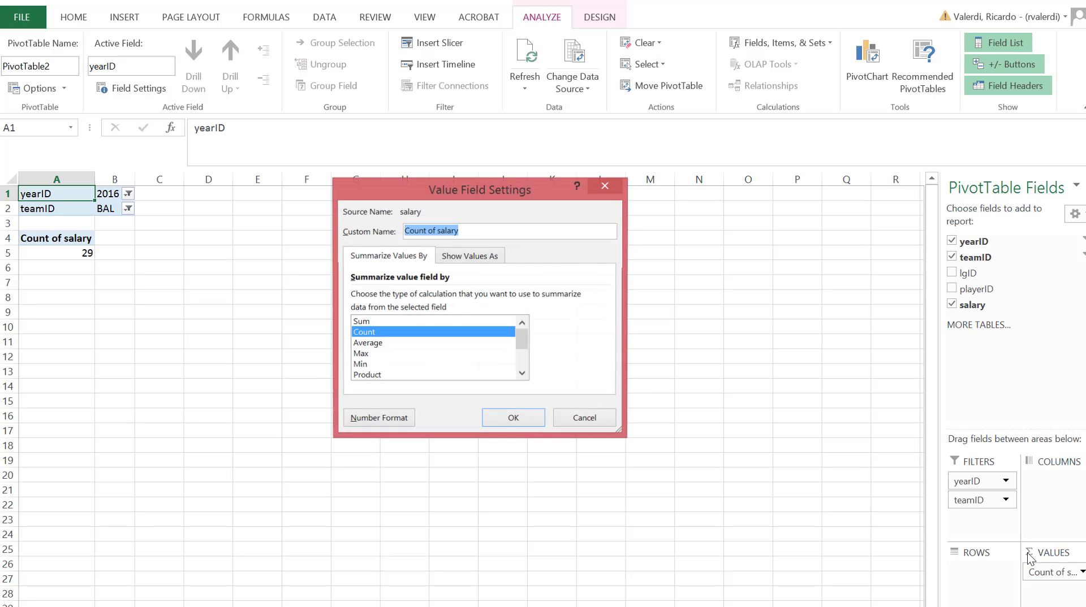
{"action": "left_click", "coordinate": [488, 322]}
{"action": "left_click", "coordinate": [507, 422]}
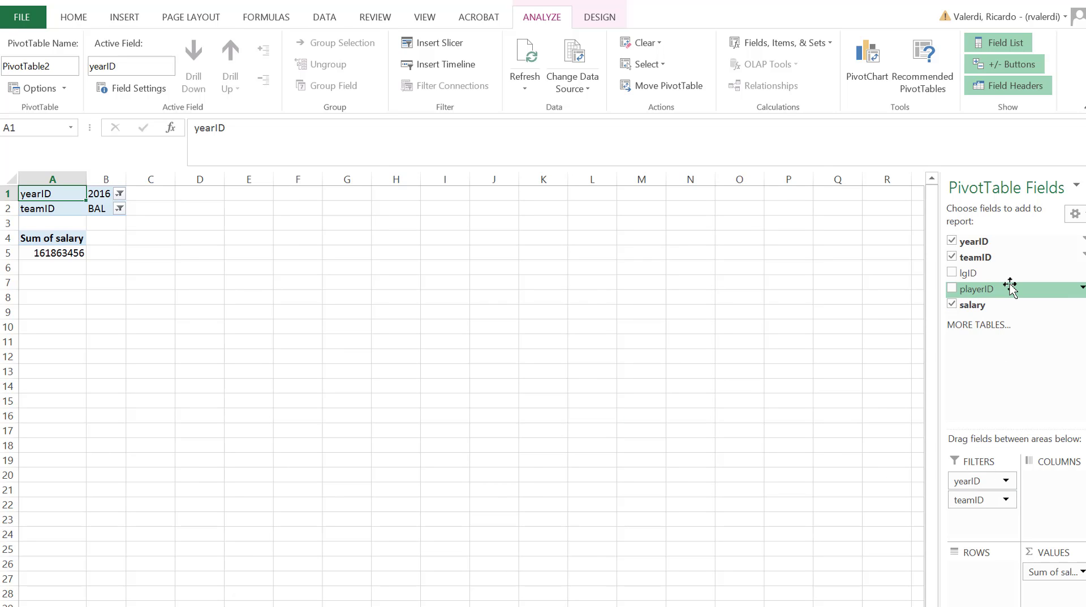
Add playerID as the PivotTable's row field and look over the list of player salaries.
{"action": "left_click_drag", "start_coordinate": [1001, 289], "coordinate": [977, 582]}
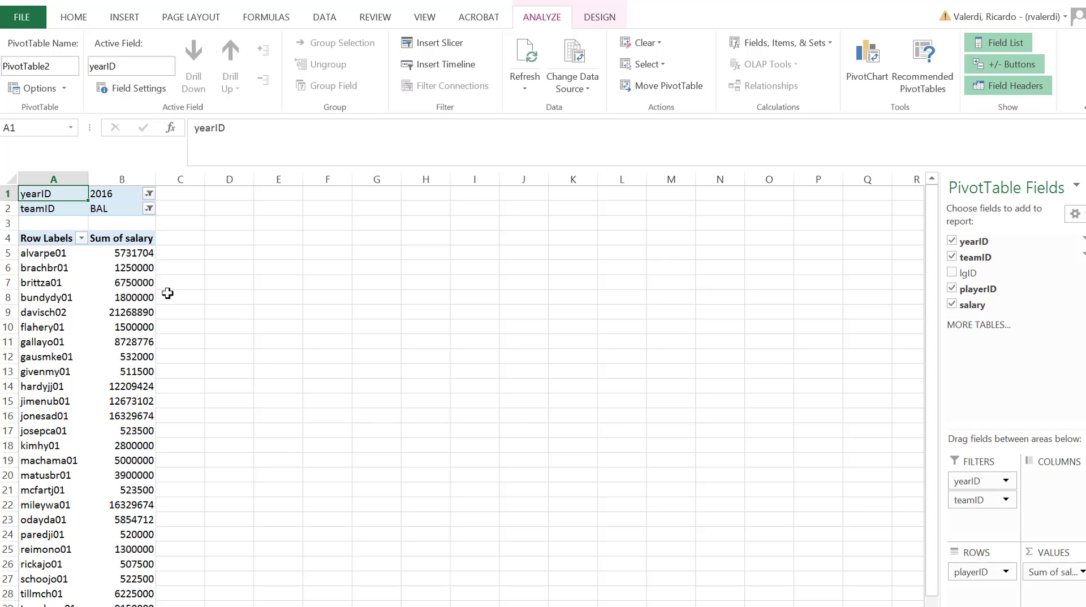
{"action": "scroll", "coordinate": [242, 390], "scroll_direction": "down", "scroll_amount": 3}
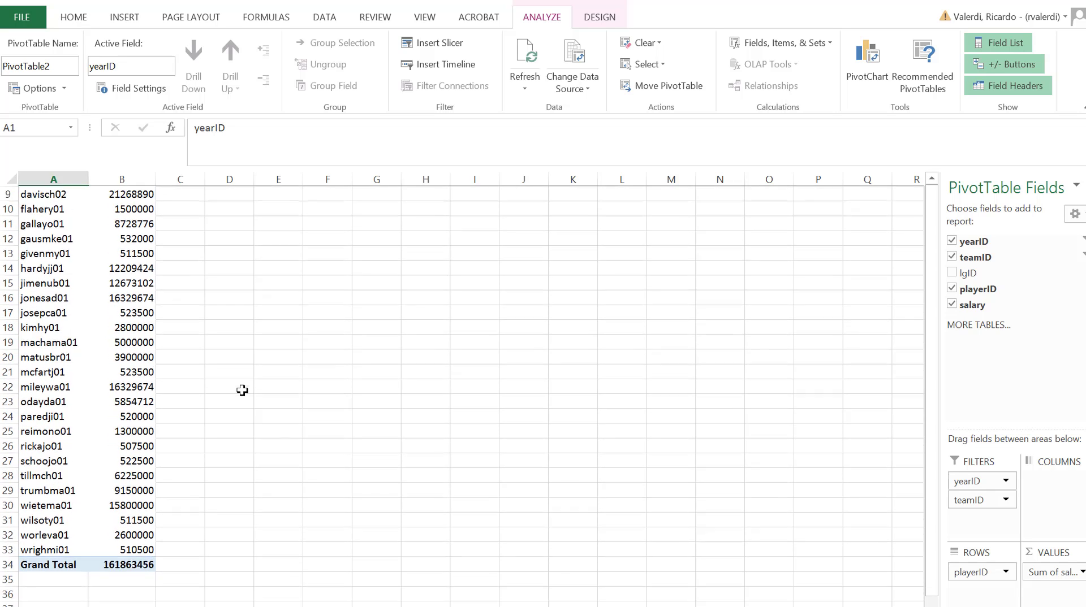
{"action": "scroll", "coordinate": [242, 390], "scroll_direction": "up", "scroll_amount": 3}
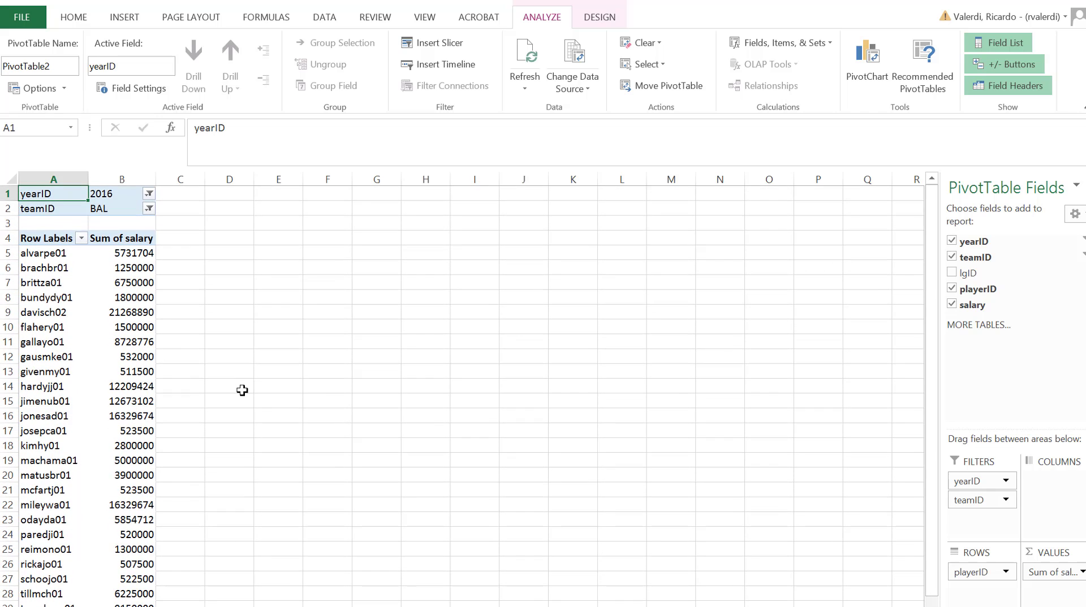
Sort the players by Sum of salary from largest to smallest.
{"action": "left_click", "coordinate": [140, 321]}
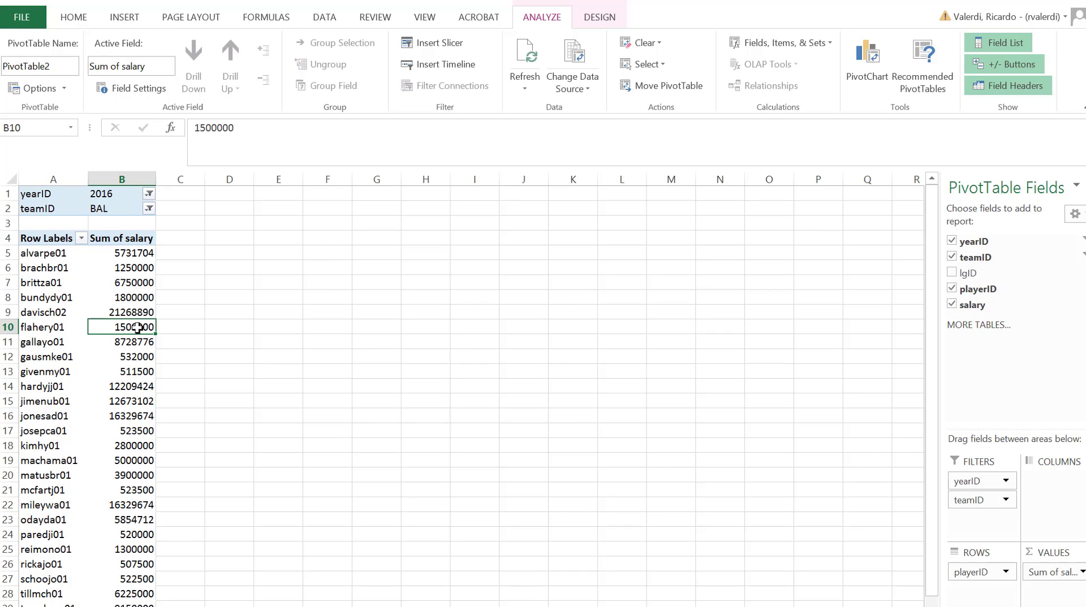
{"action": "right_click", "coordinate": [134, 328]}
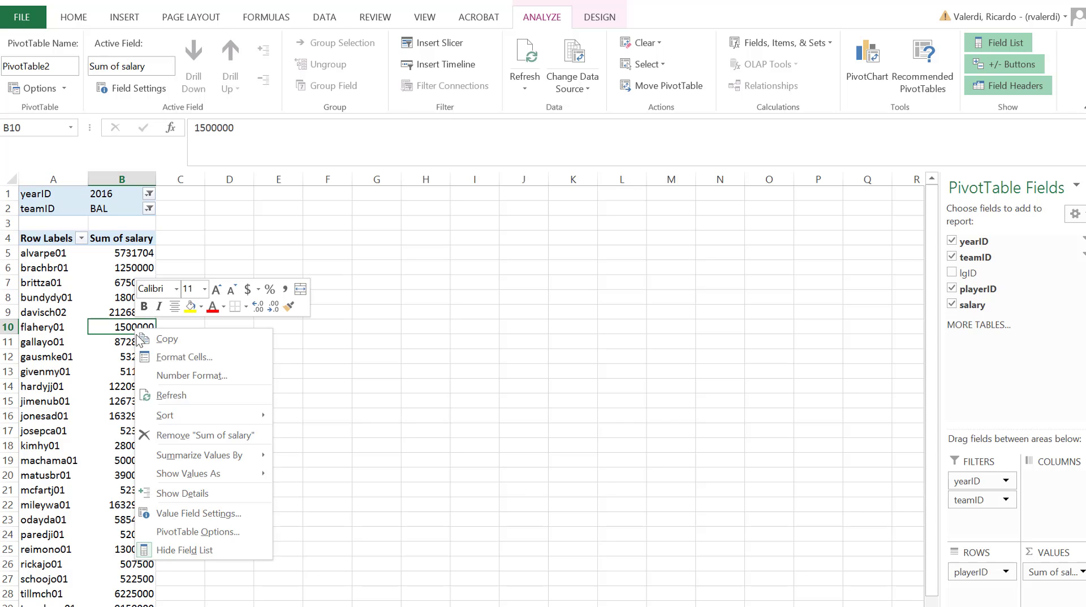
{"action": "mouse_move", "coordinate": [240, 418]}
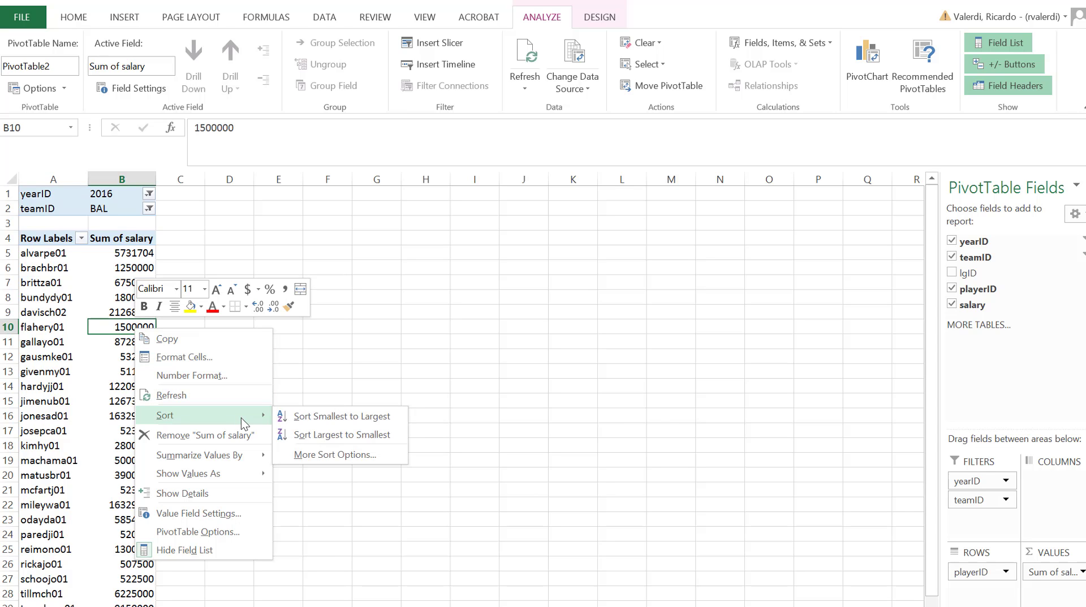
{"action": "left_click", "coordinate": [306, 435]}
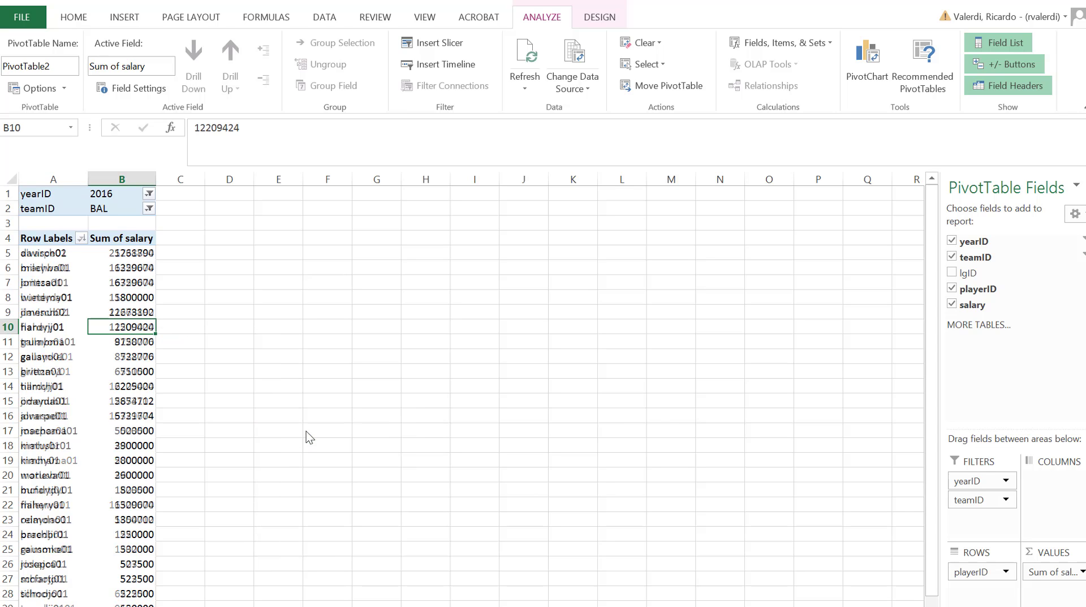
{"action": "left_click", "coordinate": [175, 249]}
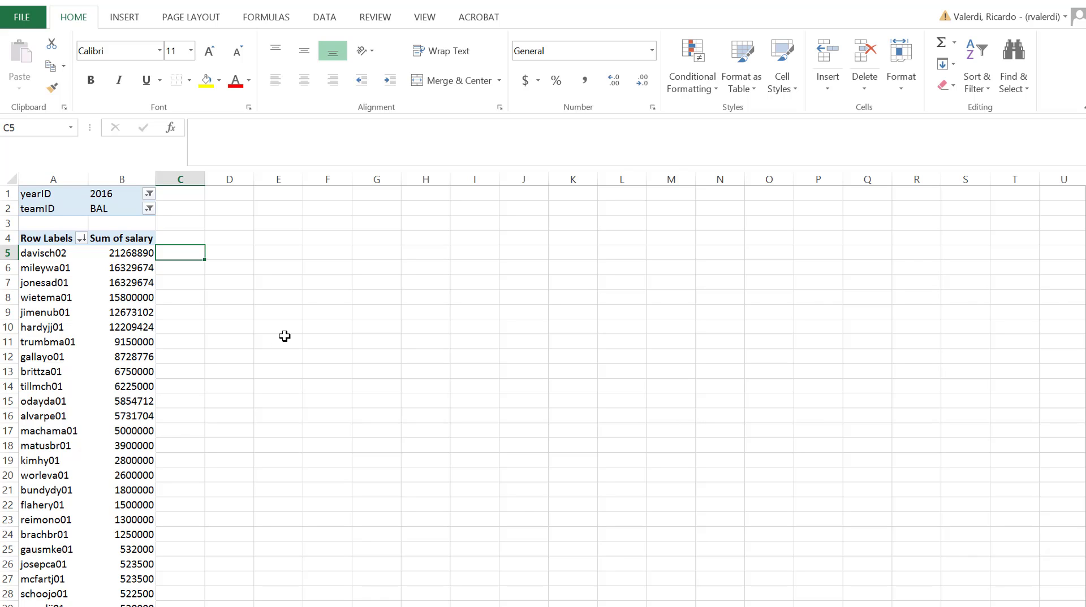
Add salary to the PivotTable values a second time and choose Sum as its summary calculation.
{"action": "left_click", "coordinate": [138, 299]}
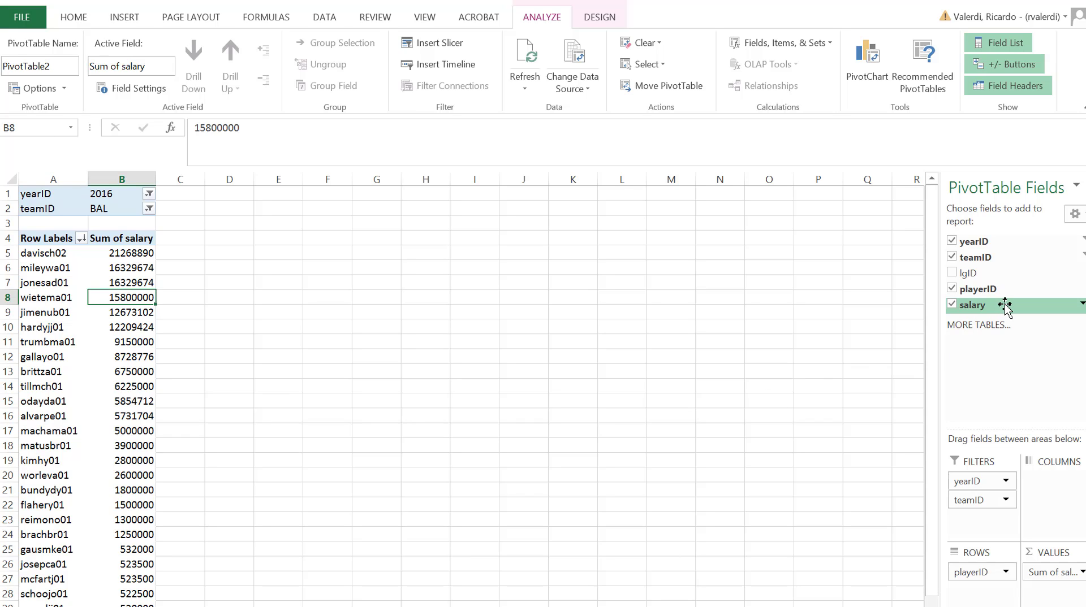
{"action": "left_click_drag", "start_coordinate": [1005, 308], "coordinate": [1045, 590]}
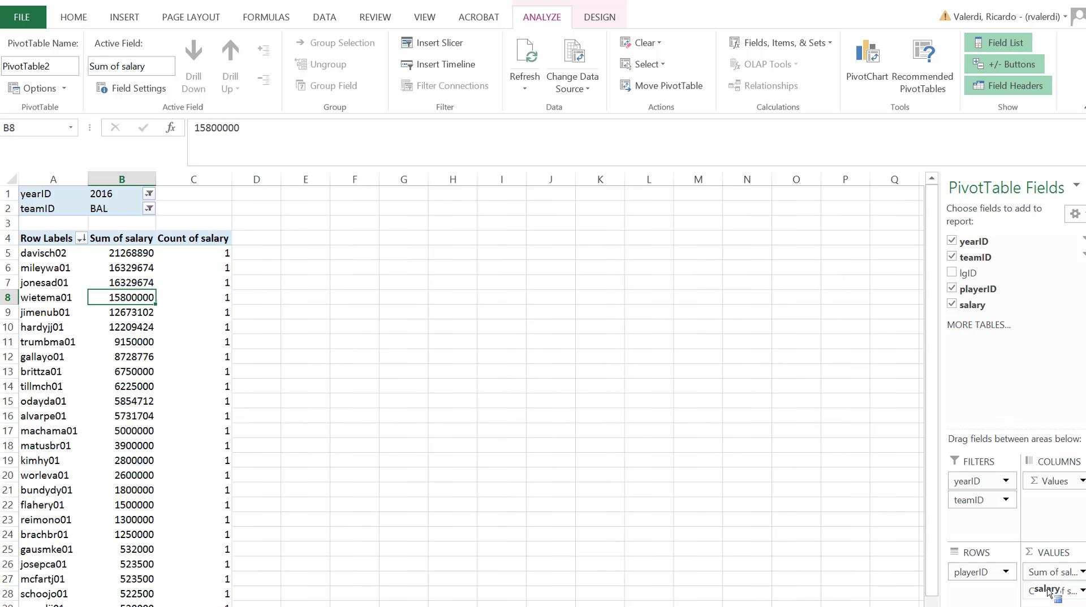
{"action": "left_click", "coordinate": [1048, 592]}
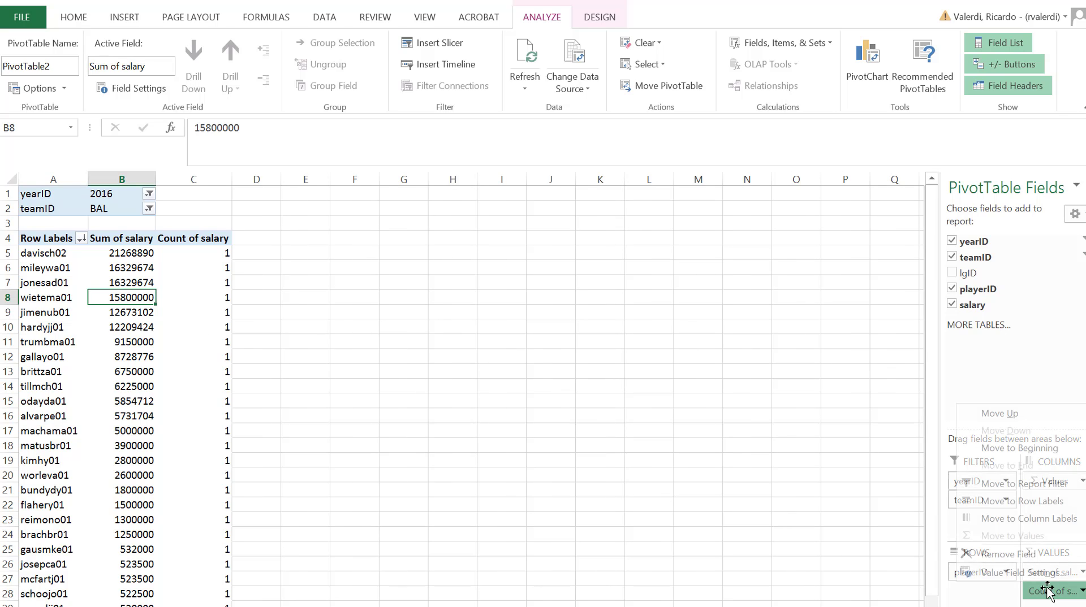
{"action": "left_click", "coordinate": [1028, 578]}
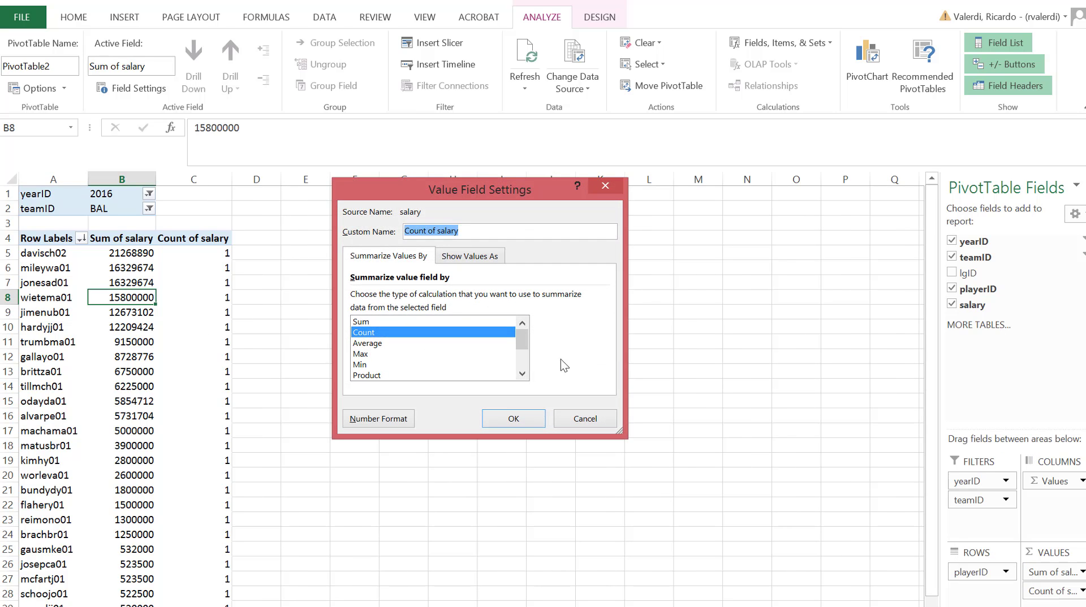
{"action": "left_click", "coordinate": [477, 321]}
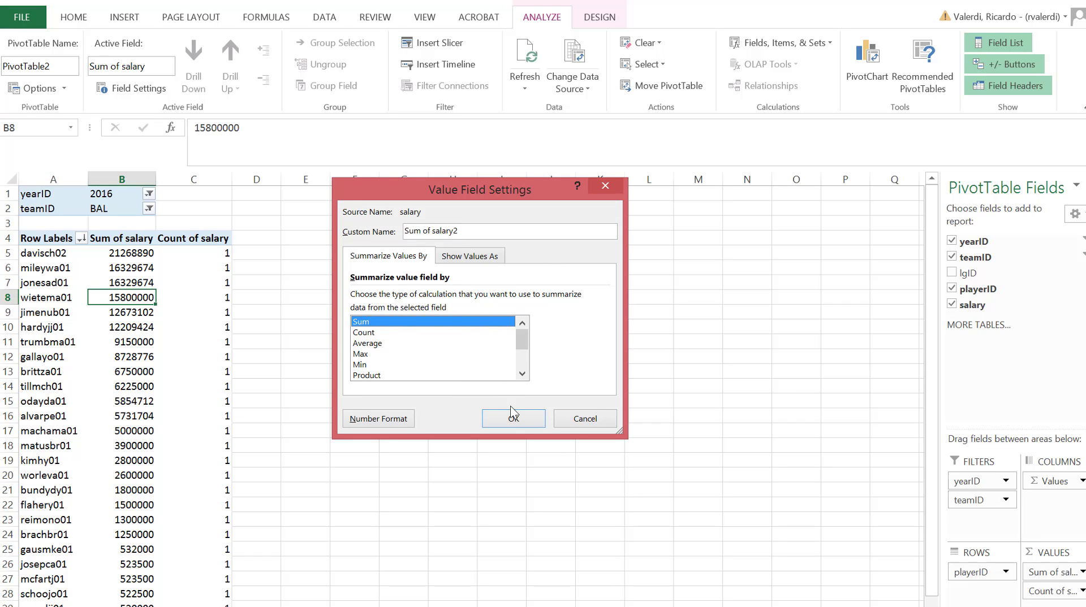
Show the Sum of salary2 values as % Running Total In with playerID as the base field.
{"action": "left_click", "coordinate": [480, 257]}
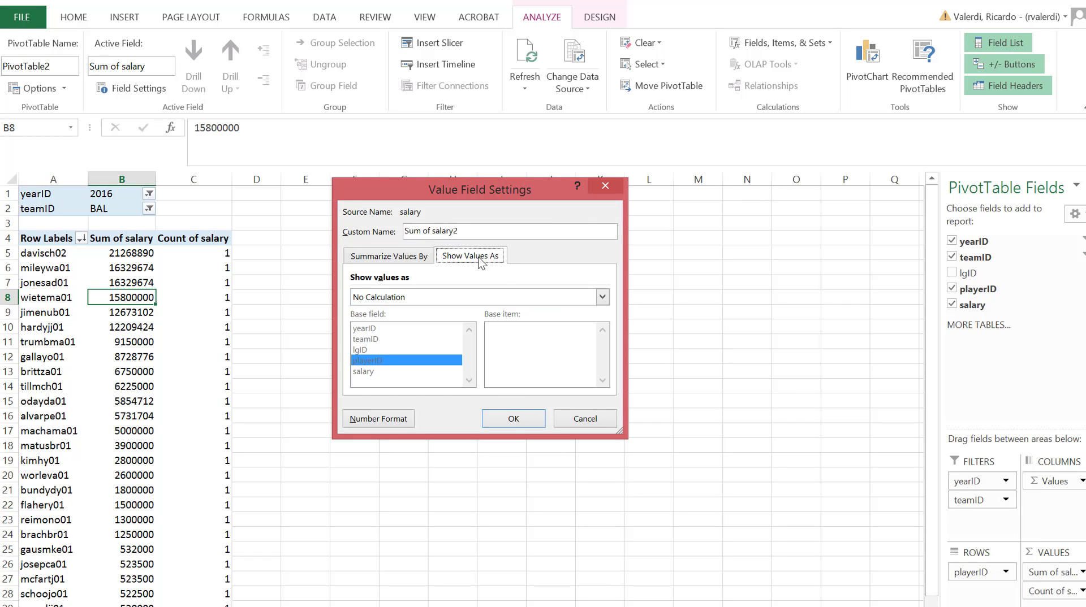
{"action": "left_click", "coordinate": [602, 298]}
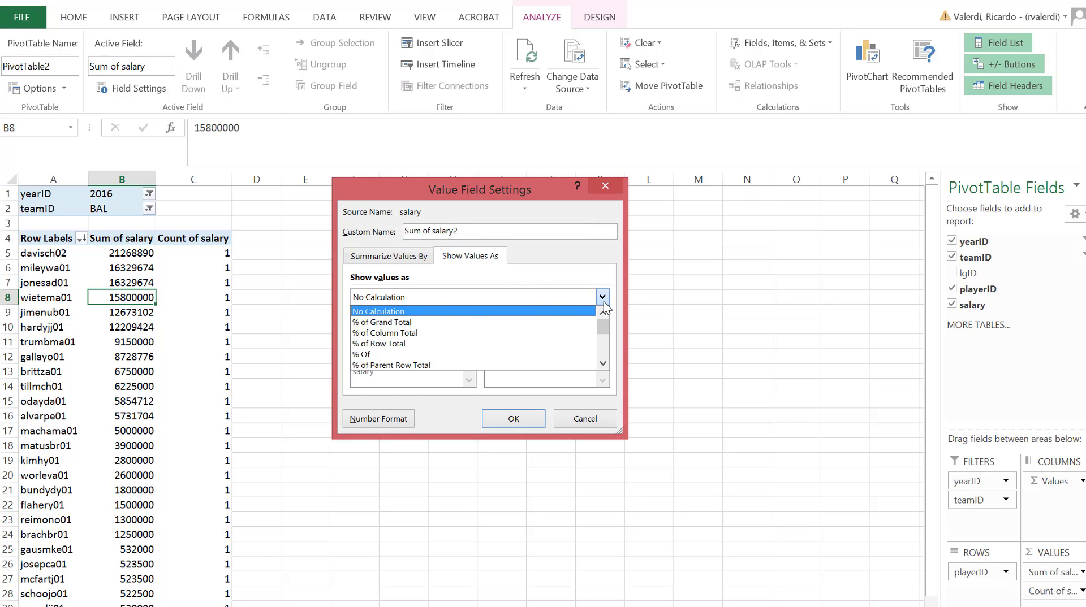
{"action": "left_click", "coordinate": [603, 364]}
{"action": "left_click", "coordinate": [603, 364]}
{"action": "left_click", "coordinate": [602, 364]}
{"action": "left_click", "coordinate": [603, 364]}
{"action": "left_click", "coordinate": [602, 364]}
{"action": "left_click", "coordinate": [603, 364]}
{"action": "left_click", "coordinate": [603, 364]}
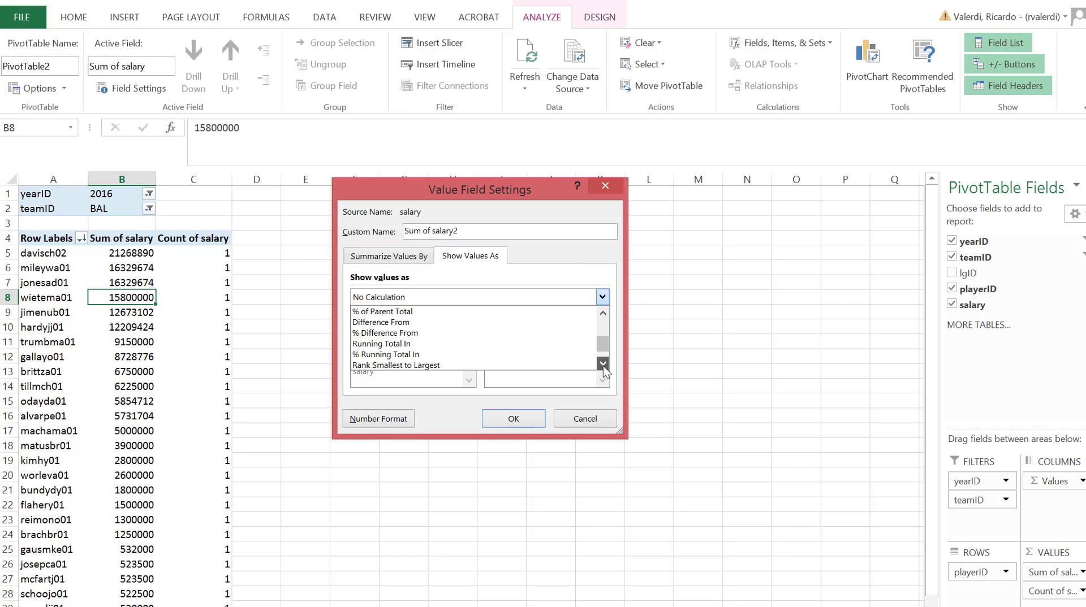
{"action": "left_click", "coordinate": [516, 354]}
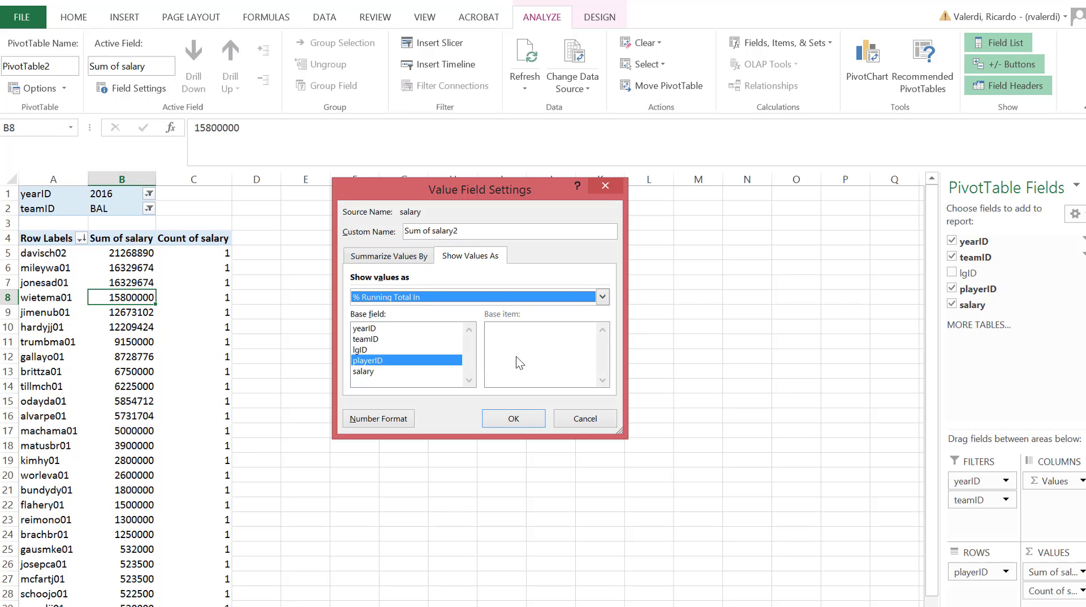
{"action": "left_click", "coordinate": [518, 419]}
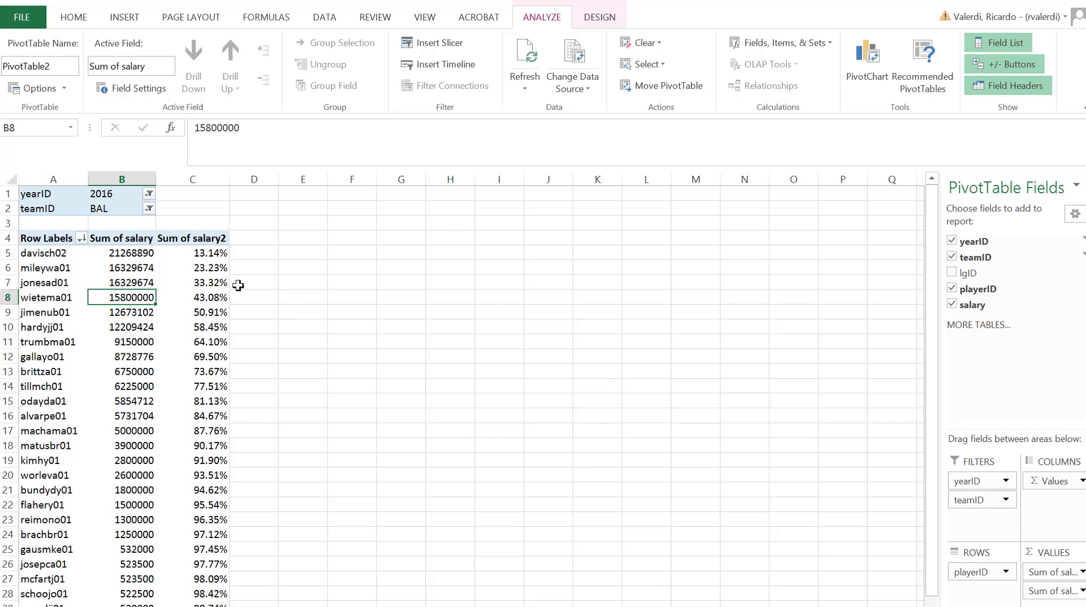
Insert a combo PivotChart with Sum of salary as clustered columns and Sum of salary2 as a line on the secondary axis.
{"action": "left_click", "coordinate": [221, 310]}
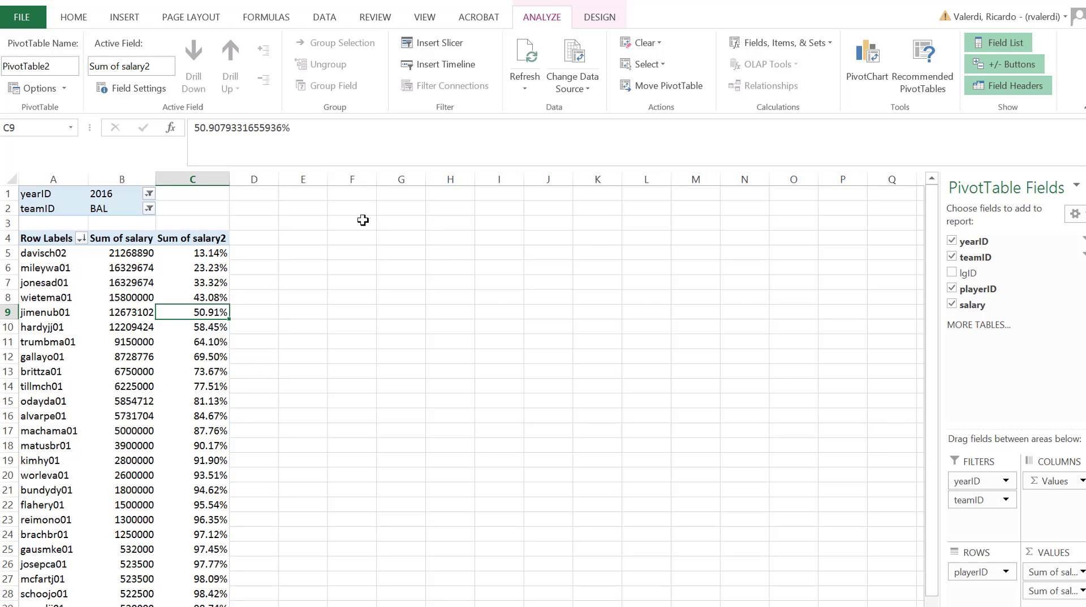
{"action": "left_click", "coordinate": [126, 17]}
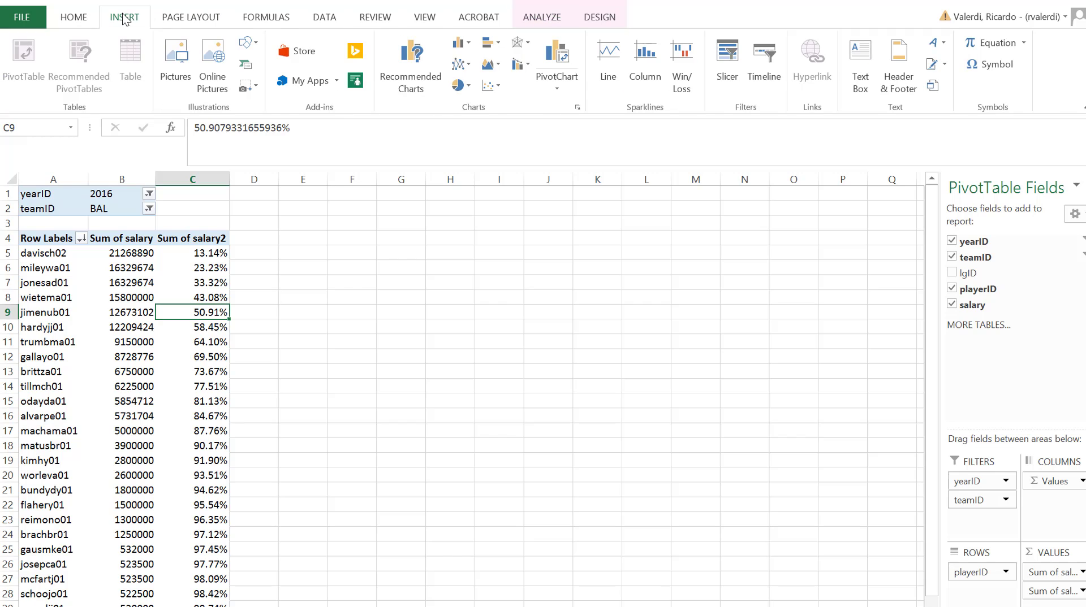
{"action": "left_click", "coordinate": [565, 63]}
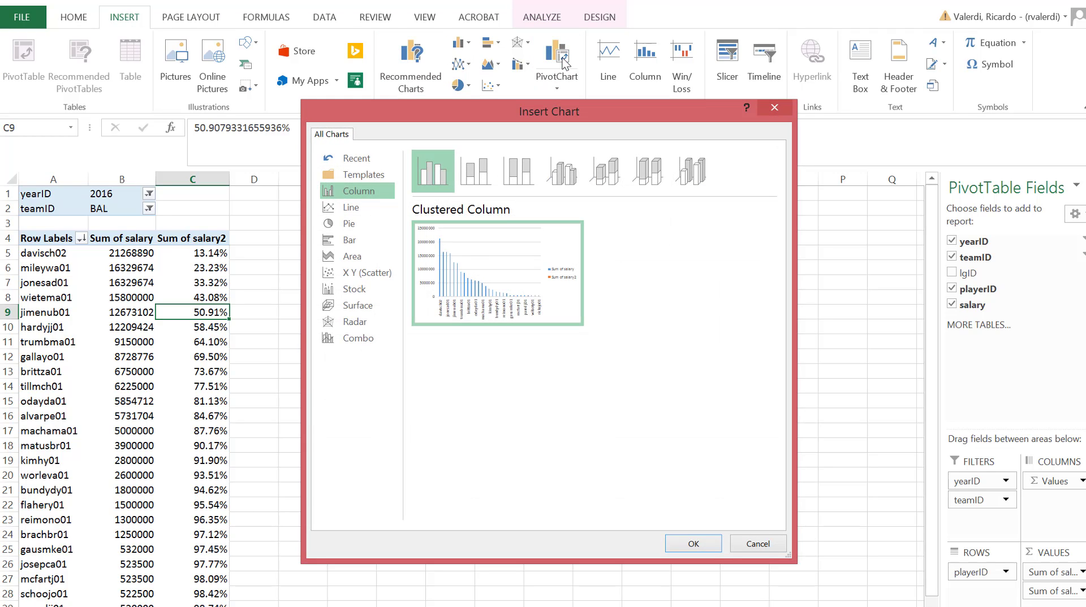
{"action": "mouse_move", "coordinate": [496, 279]}
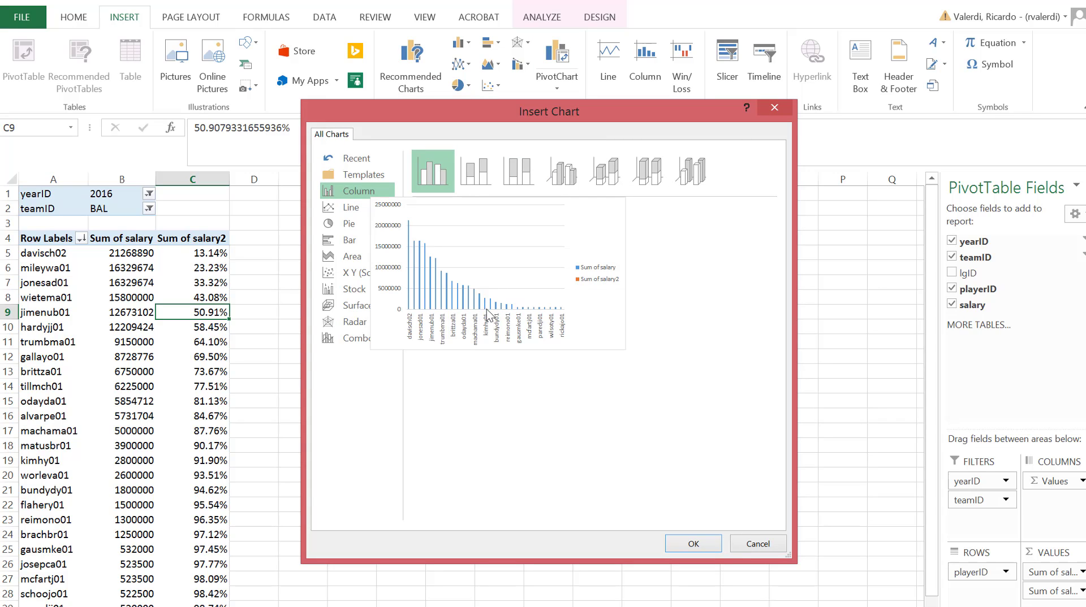
{"action": "left_click", "coordinate": [357, 338]}
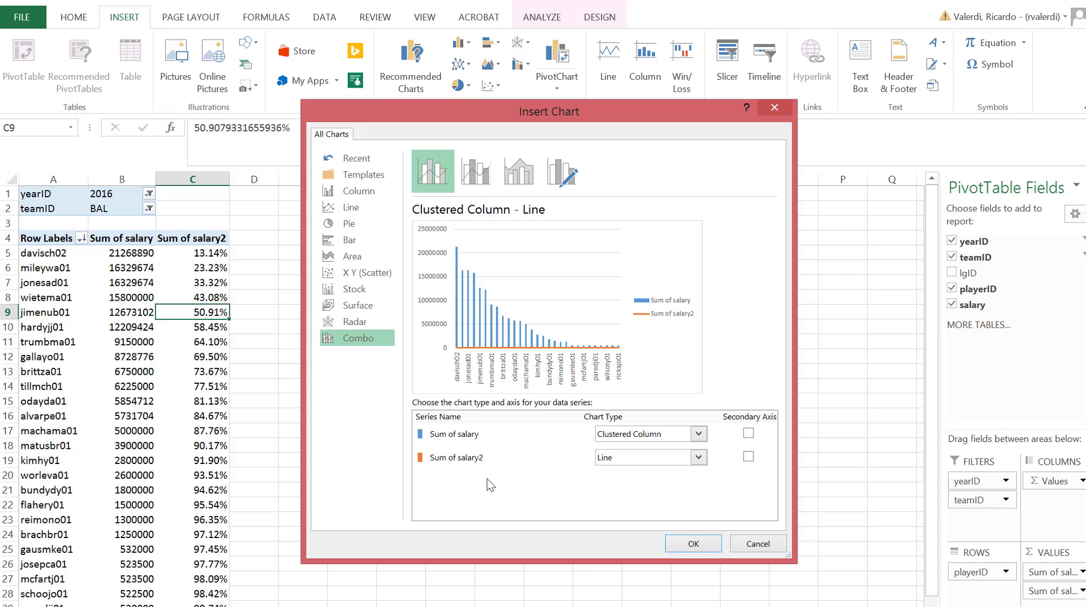
{"action": "left_click", "coordinate": [748, 457]}
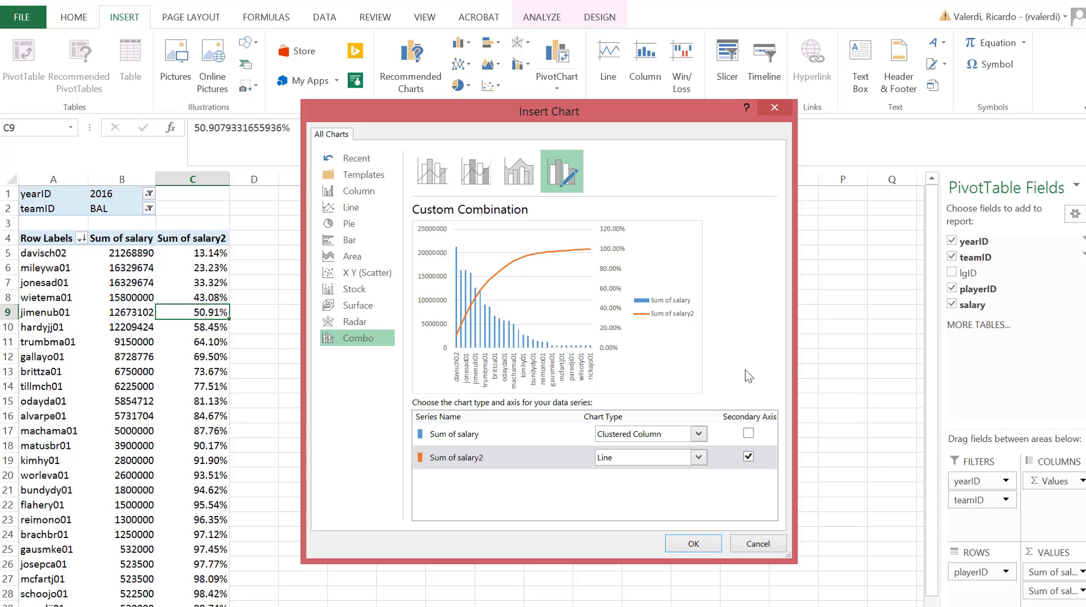
{"action": "left_click", "coordinate": [693, 545]}
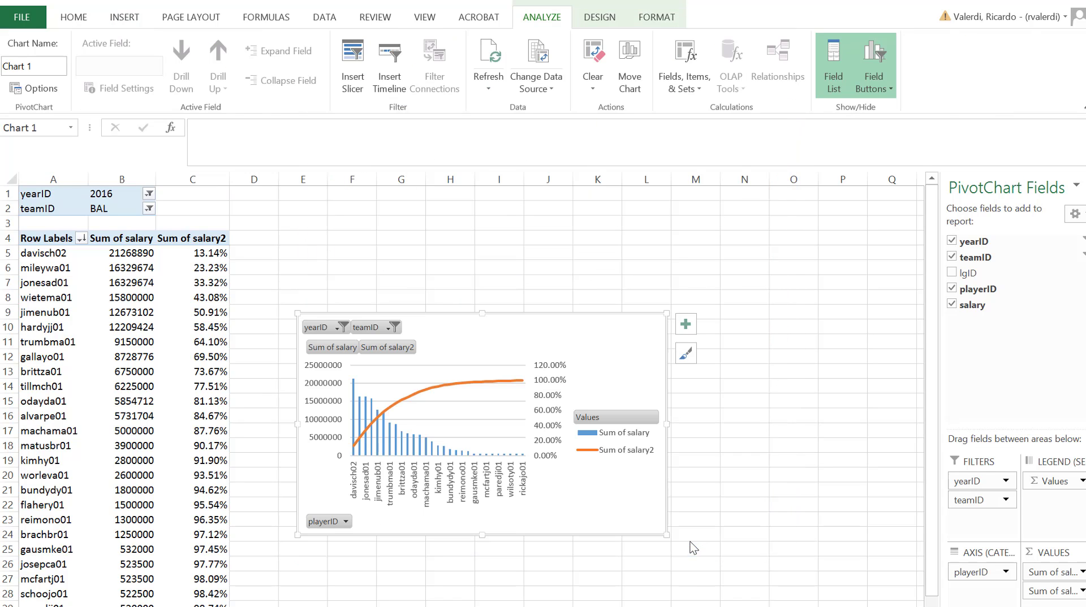
Delete the PivotChart's legend and enlarge the chart so that every player's label fits on the horizontal axis.
{"action": "left_click", "coordinate": [620, 451]}
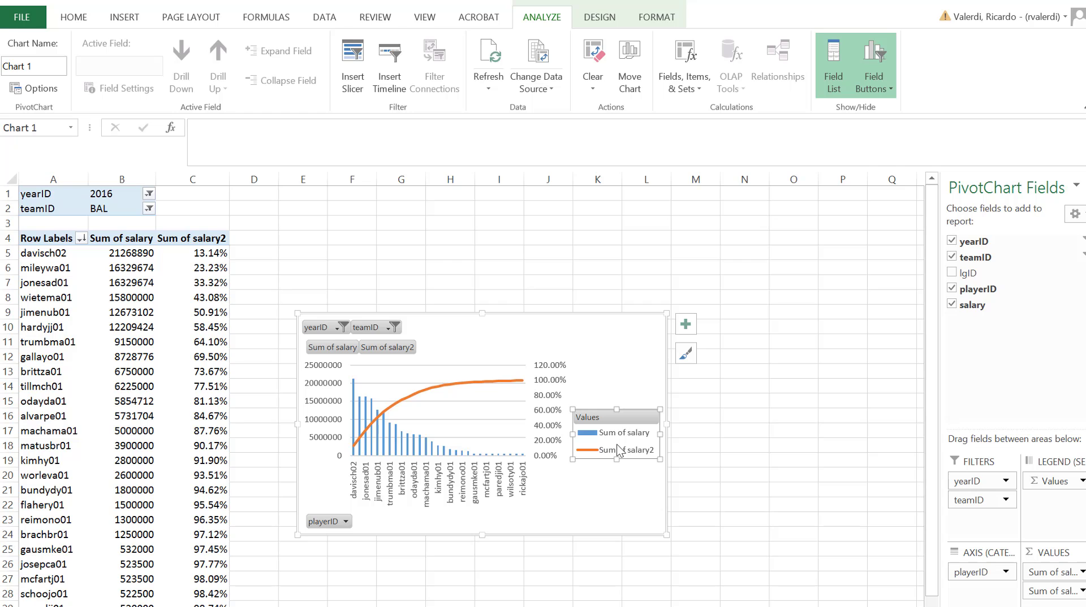
{"action": "key", "text": "Delete"}
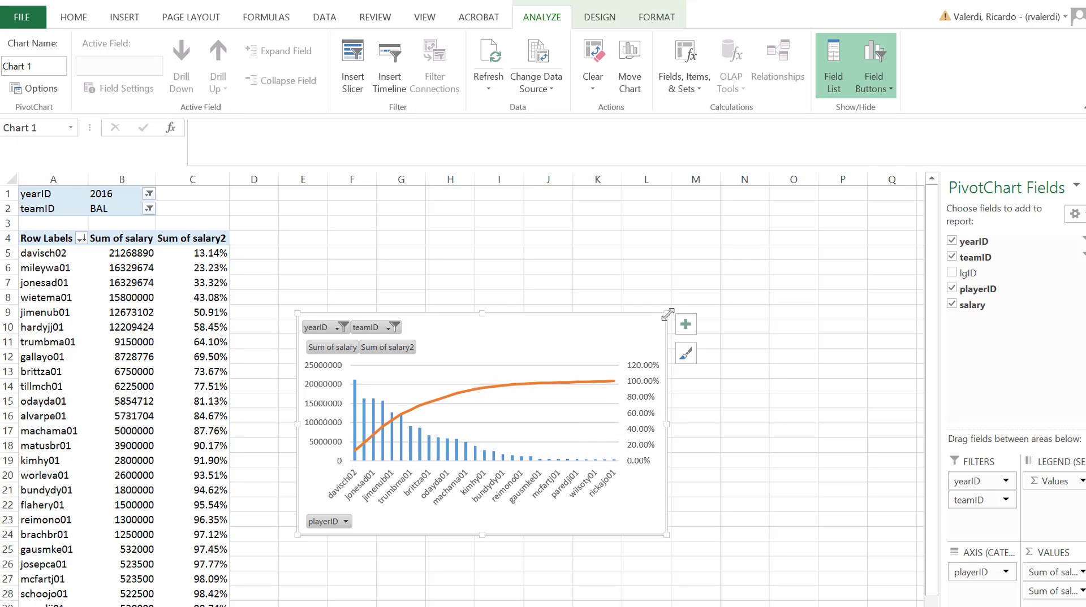
{"action": "left_click_drag", "start_coordinate": [666, 313], "coordinate": [776, 199]}
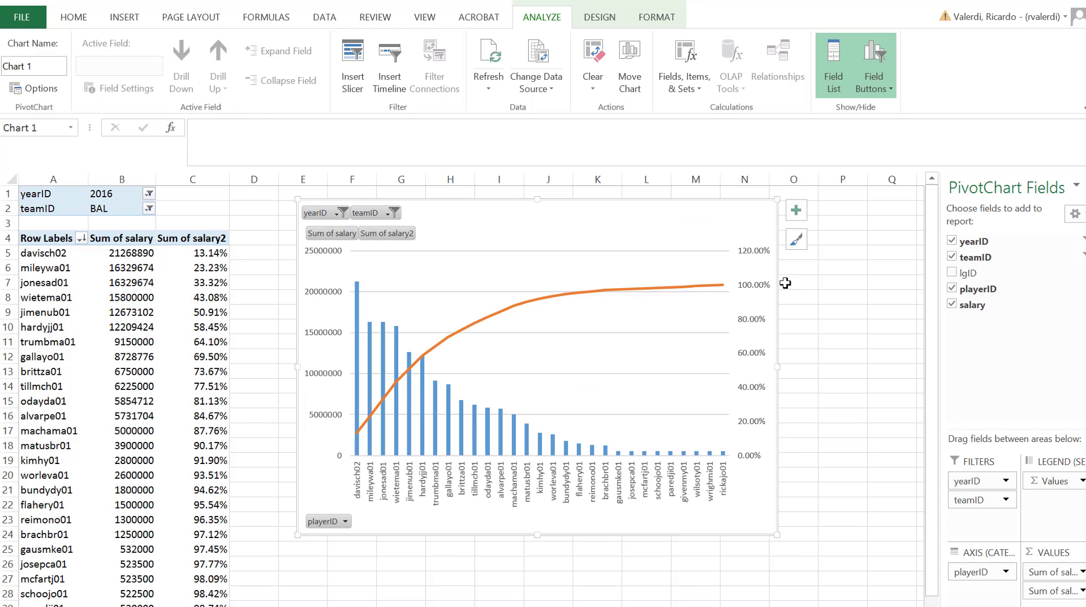
{"action": "left_click_drag", "start_coordinate": [776, 534], "coordinate": [879, 580]}
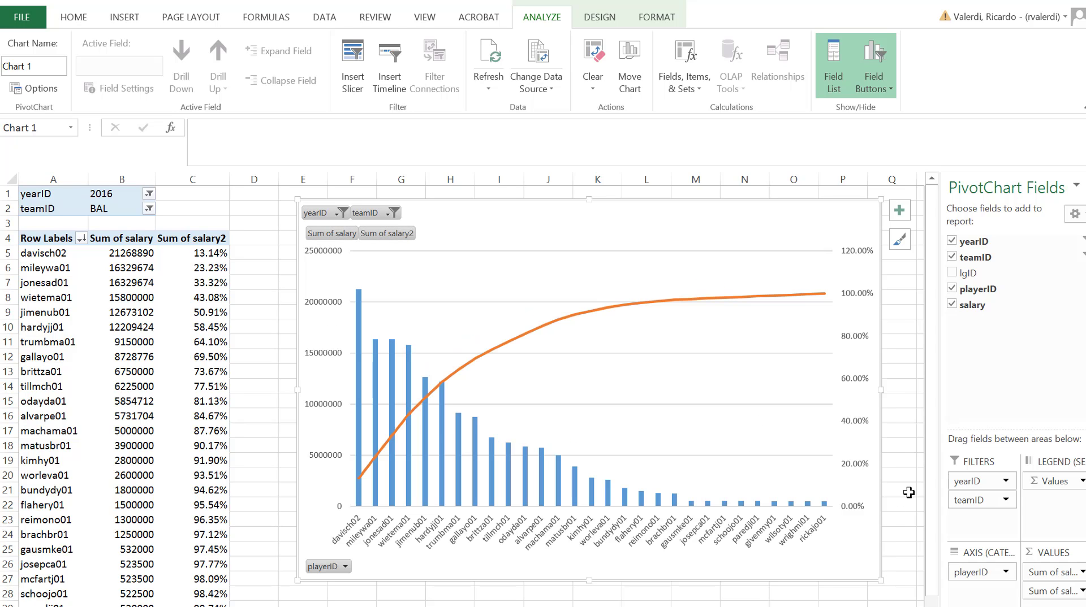
Set the maximum bound of the chart's secondary vertical axis to 1.0 and close the axis formatting.
{"action": "left_click", "coordinate": [859, 296]}
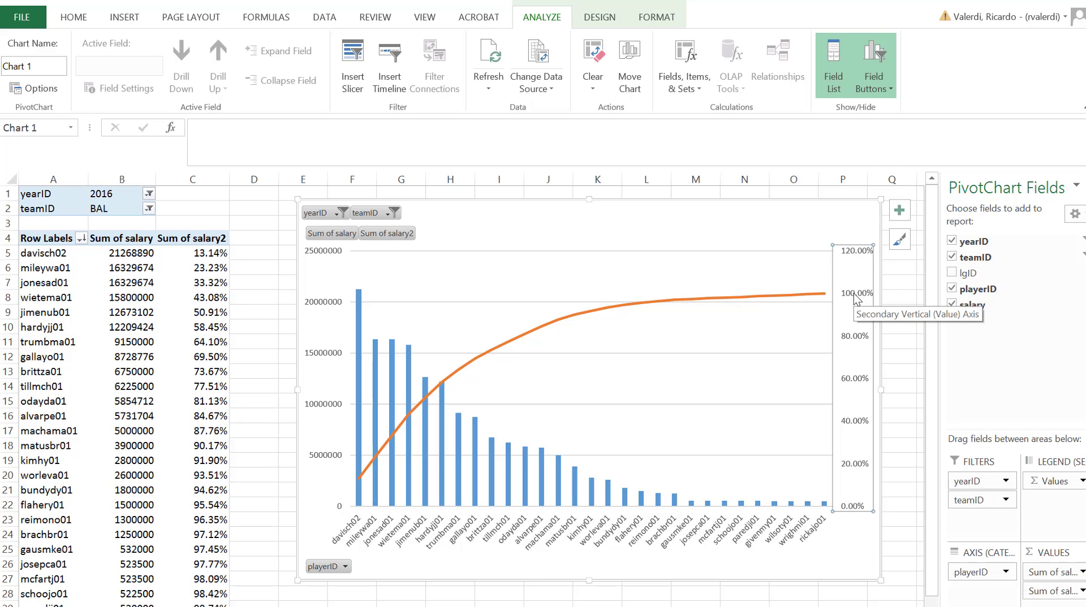
{"action": "double_click", "coordinate": [859, 298]}
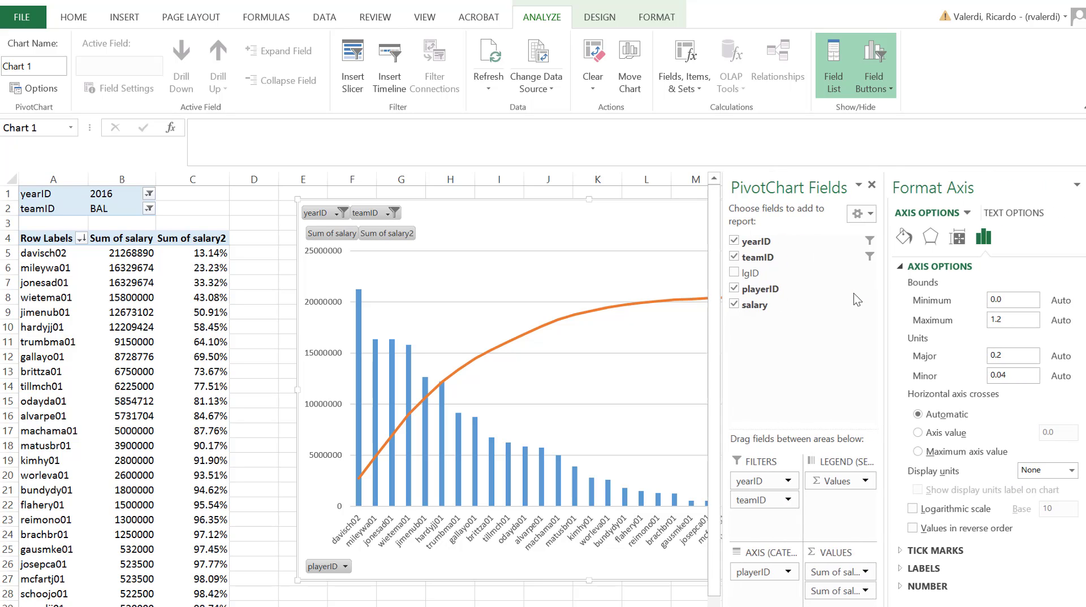
{"action": "left_click", "coordinate": [1007, 320]}
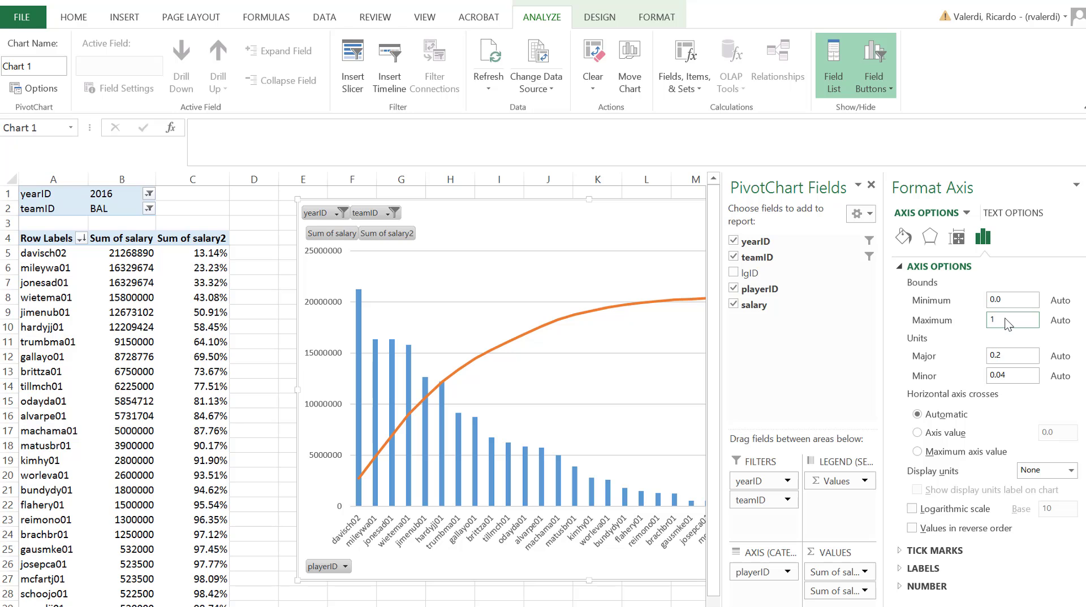
{"action": "key", "text": "Return"}
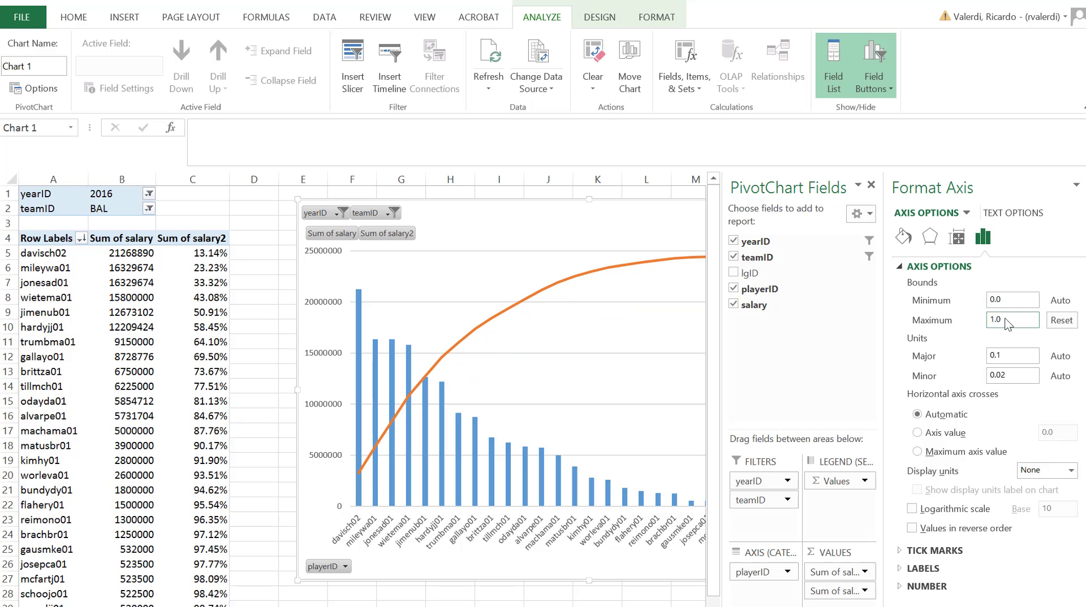
{"action": "left_click", "coordinate": [1082, 184]}
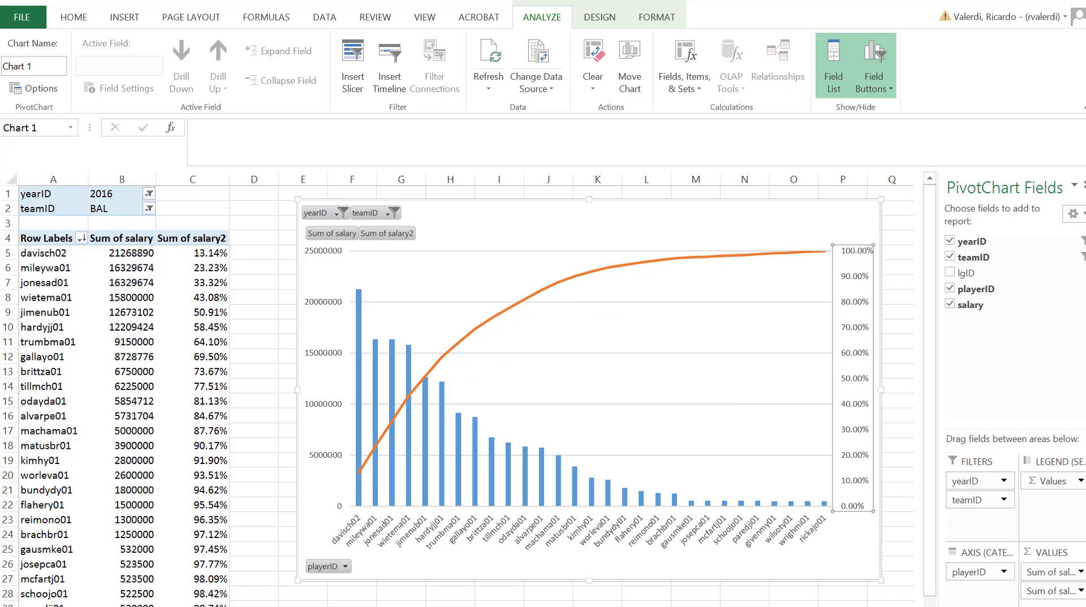
{"action": "left_click", "coordinate": [894, 317]}
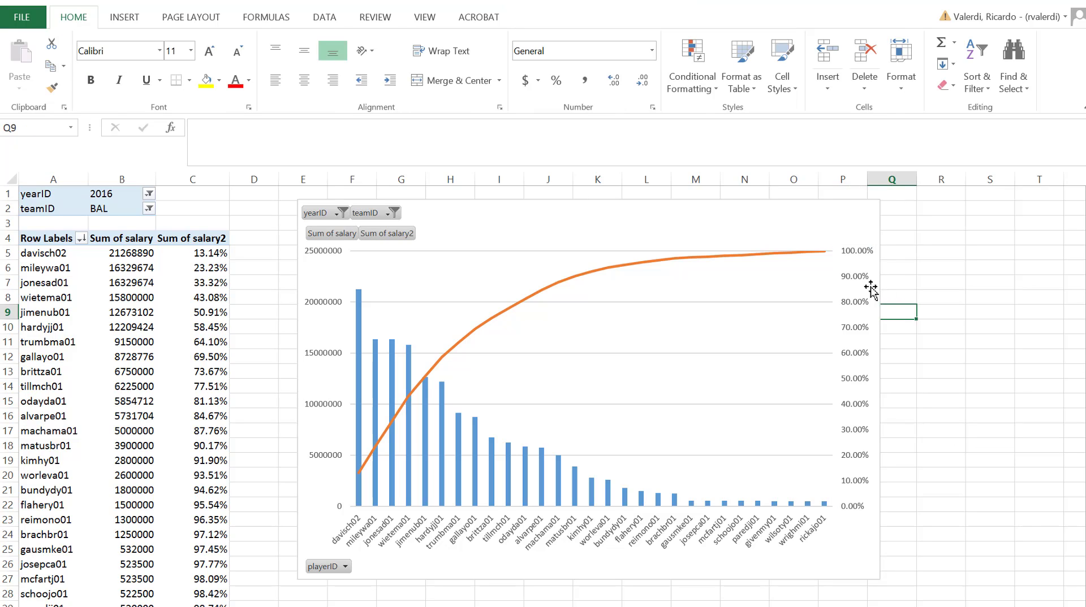
Select the Sum of salary values from the first player to the last to count the players on the team.
{"action": "left_click", "coordinate": [242, 402]}
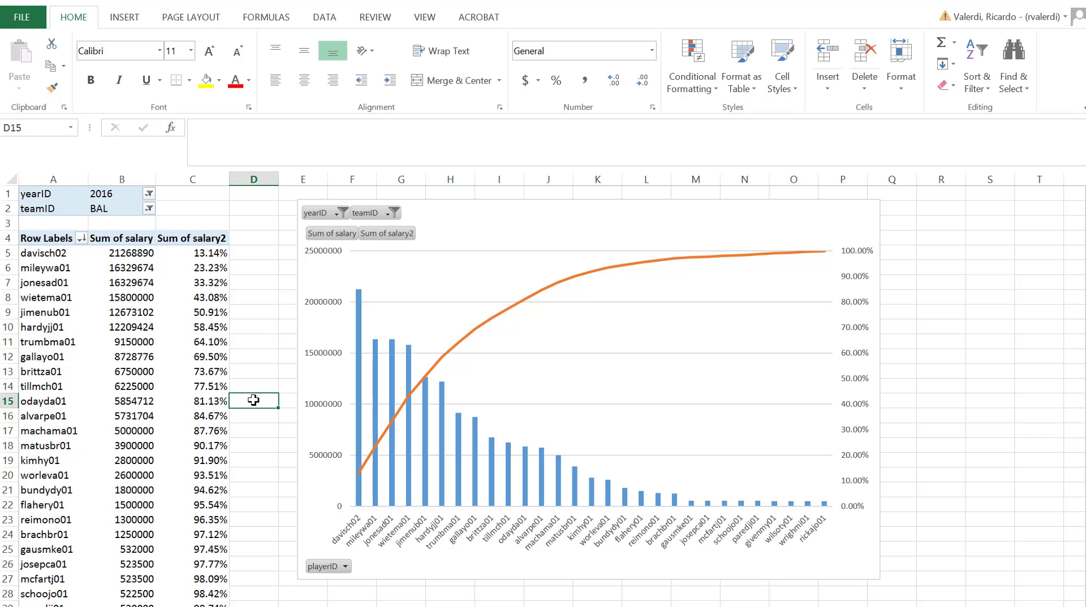
{"action": "scroll", "coordinate": [253, 400], "scroll_direction": "down", "scroll_amount": 3}
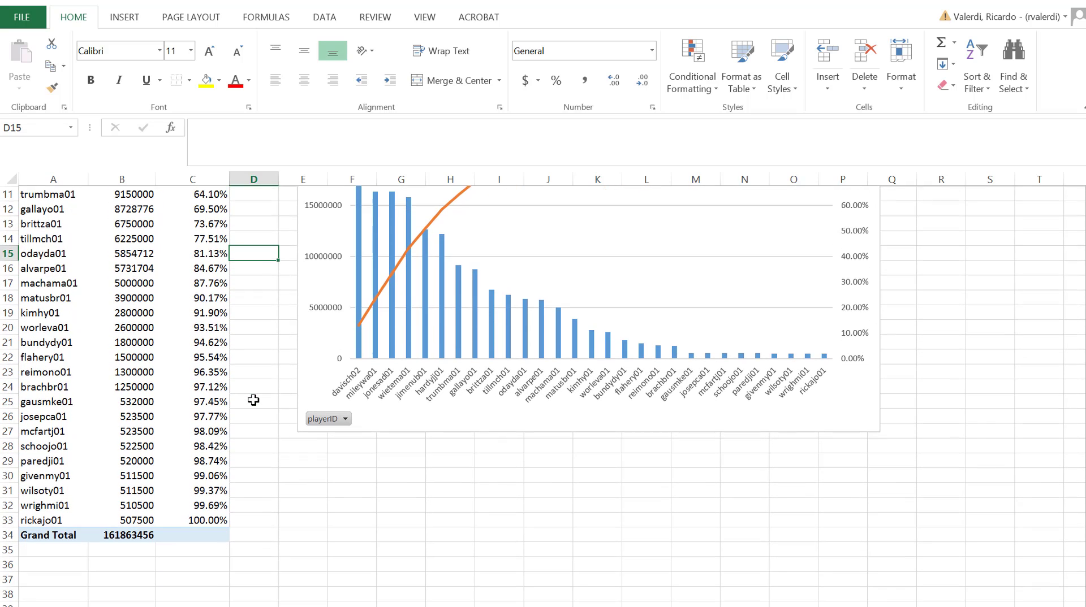
{"action": "double_click", "coordinate": [141, 427]}
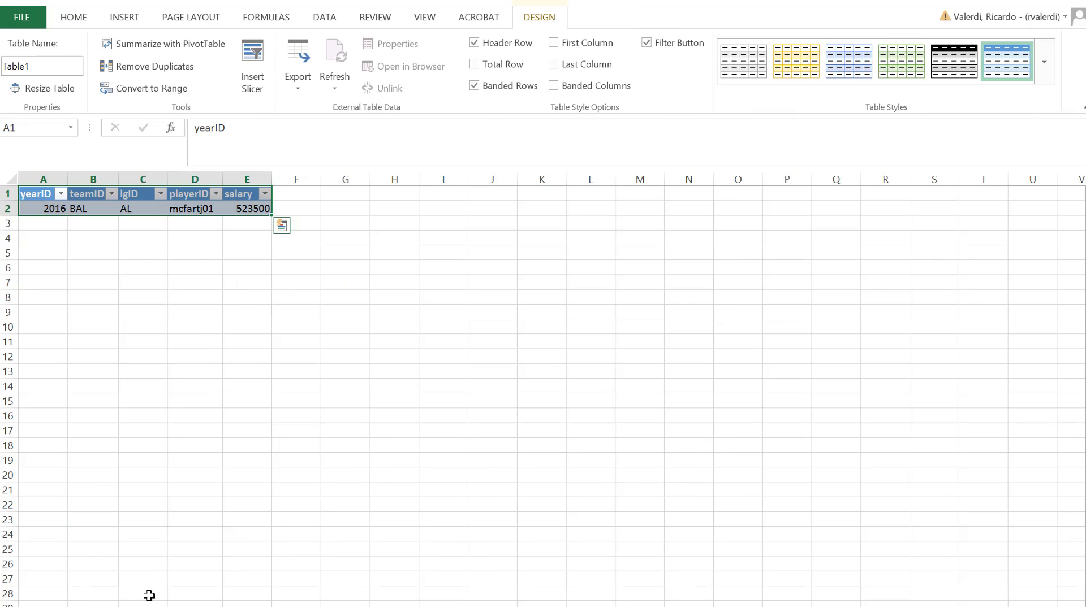
{"action": "key", "text": "ctrl+Page_Down"}
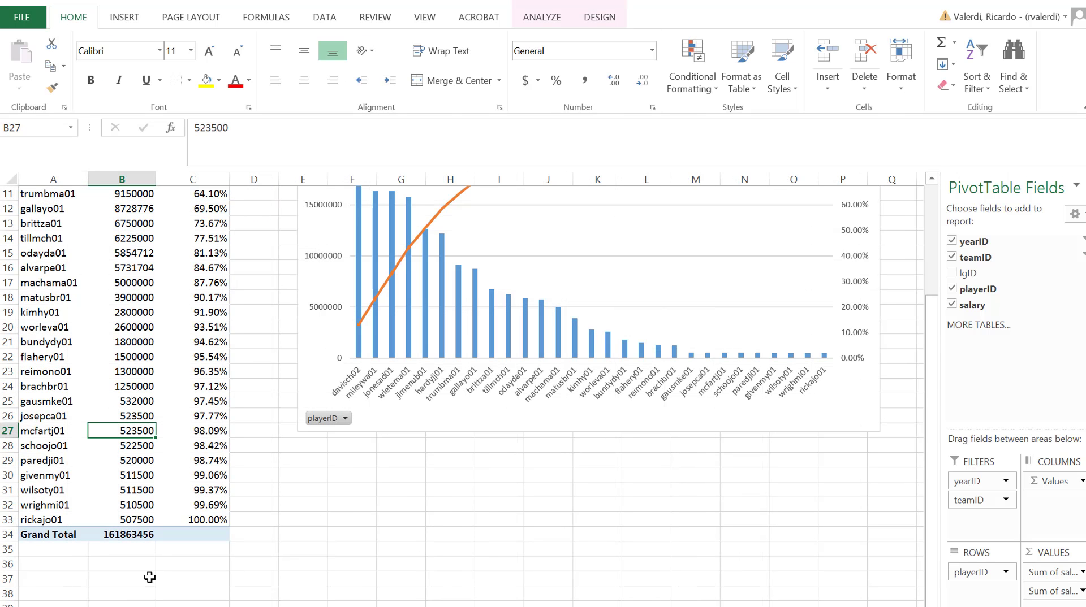
{"action": "left_click", "coordinate": [210, 431]}
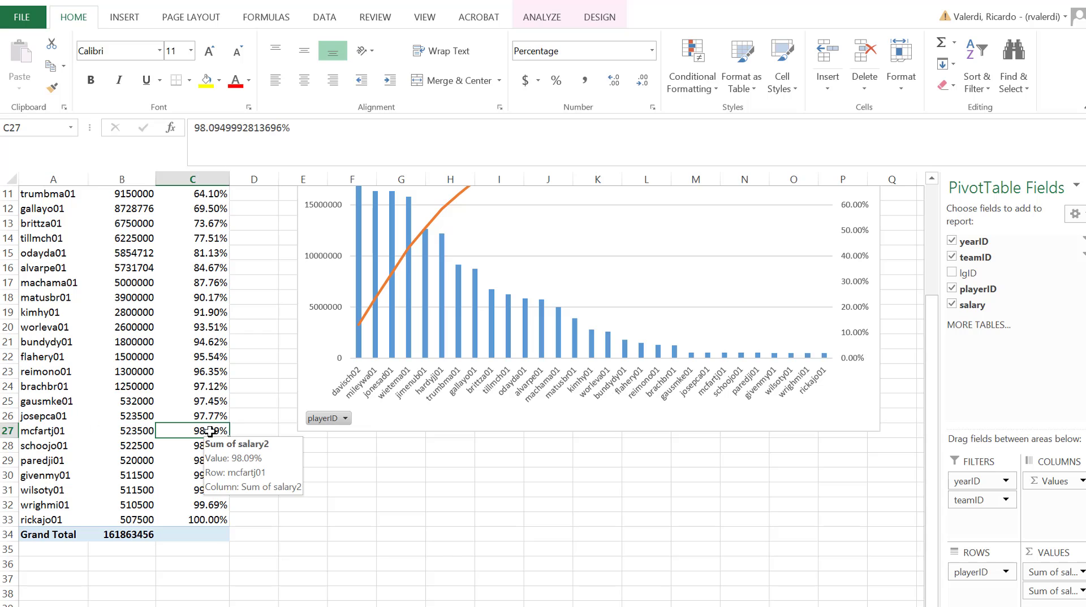
{"action": "left_click_drag", "start_coordinate": [145, 521], "coordinate": [124, 208]}
{"action": "left_click", "coordinate": [126, 172]}
{"action": "scroll", "coordinate": [123, 209], "scroll_direction": "up", "scroll_amount": 3}
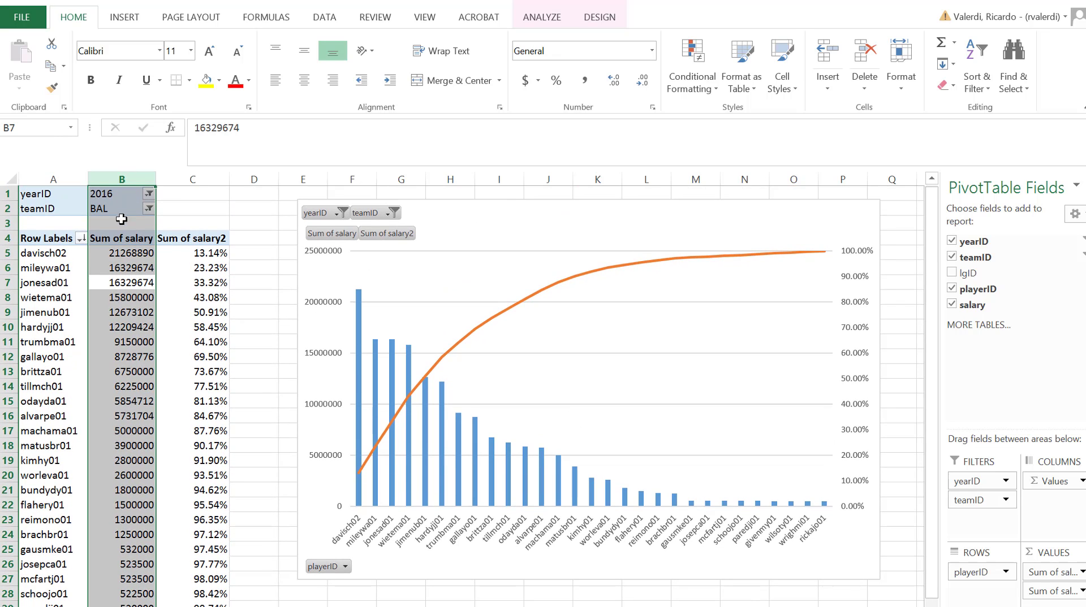
{"action": "left_click", "coordinate": [123, 253]}
{"action": "left_click_drag", "start_coordinate": [123, 254], "coordinate": [126, 605]}
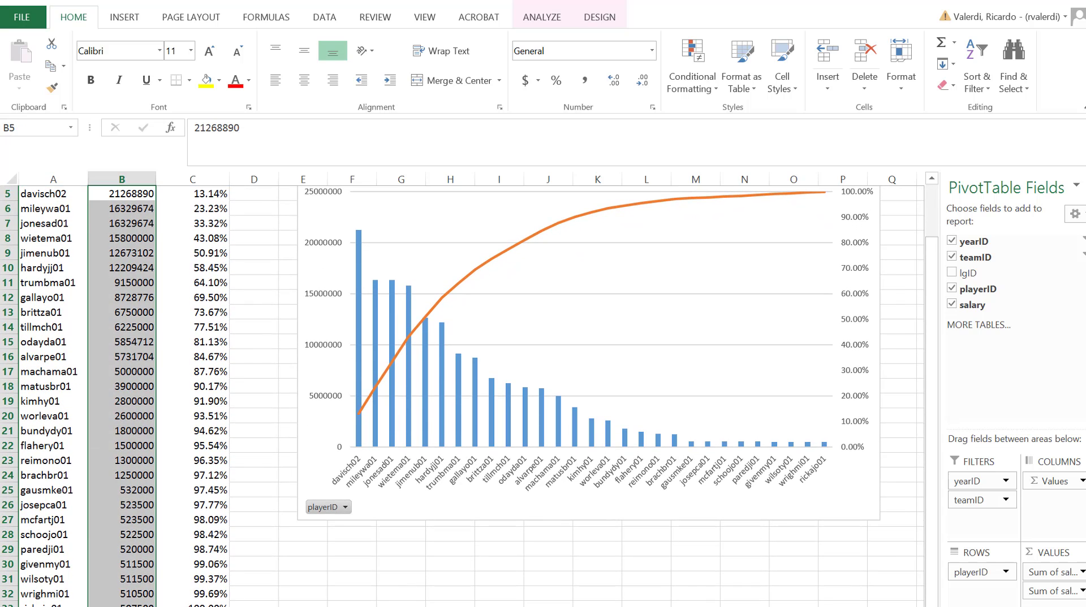
{"action": "left_click", "coordinate": [272, 326]}
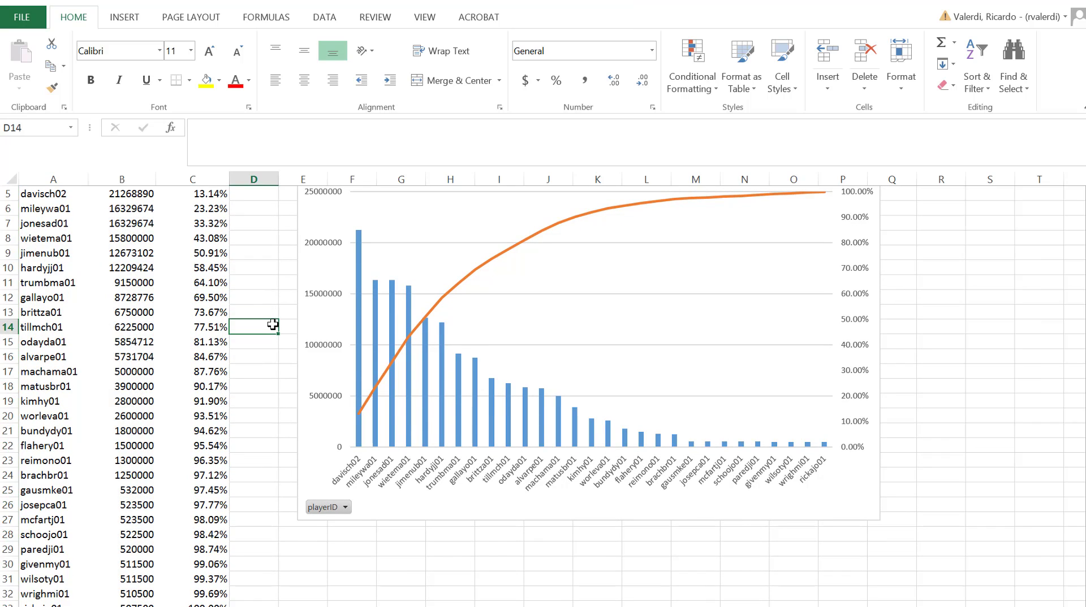
Calculate the share of players reaching the 80% salary mark by entering =11/29 in cell D15, beside odayda01.
{"action": "scroll", "coordinate": [272, 324], "scroll_direction": "up", "scroll_amount": 2}
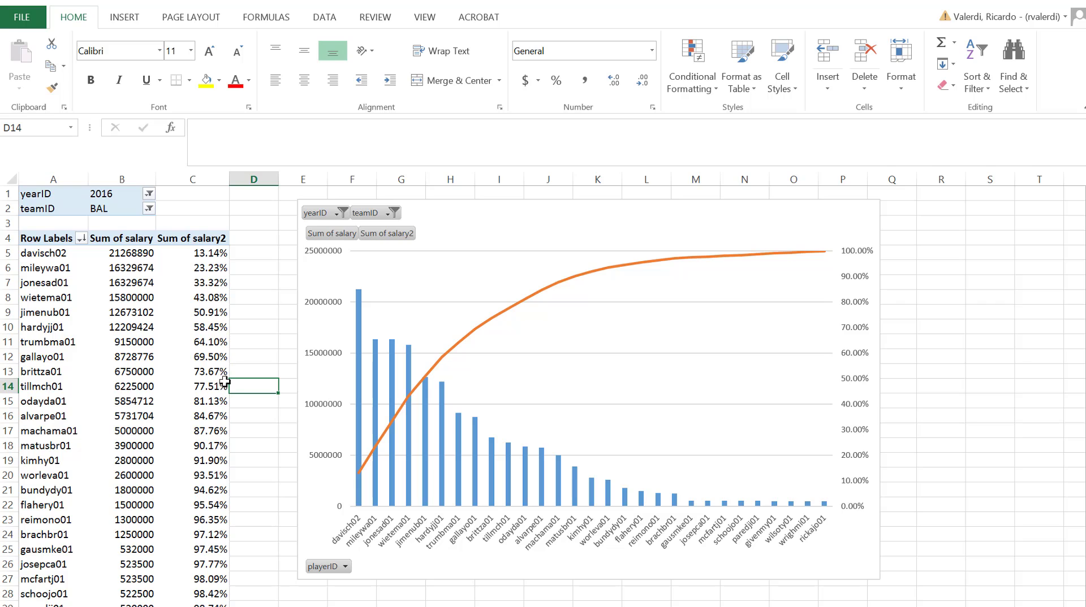
{"action": "left_click", "coordinate": [244, 404]}
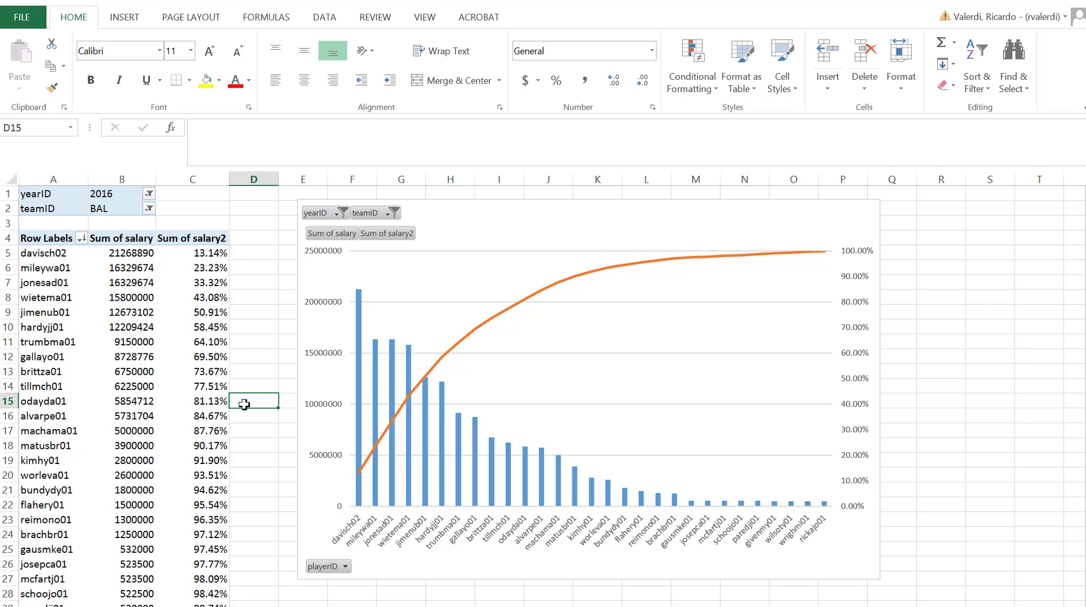
{"action": "type", "text": "=11/29"}
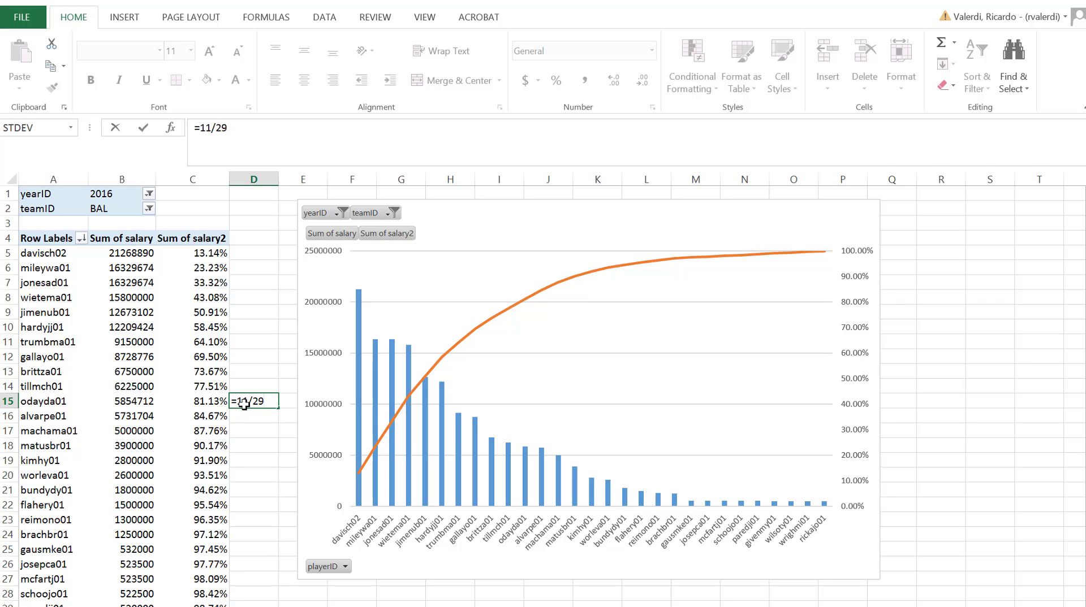
{"action": "key", "text": "Return"}
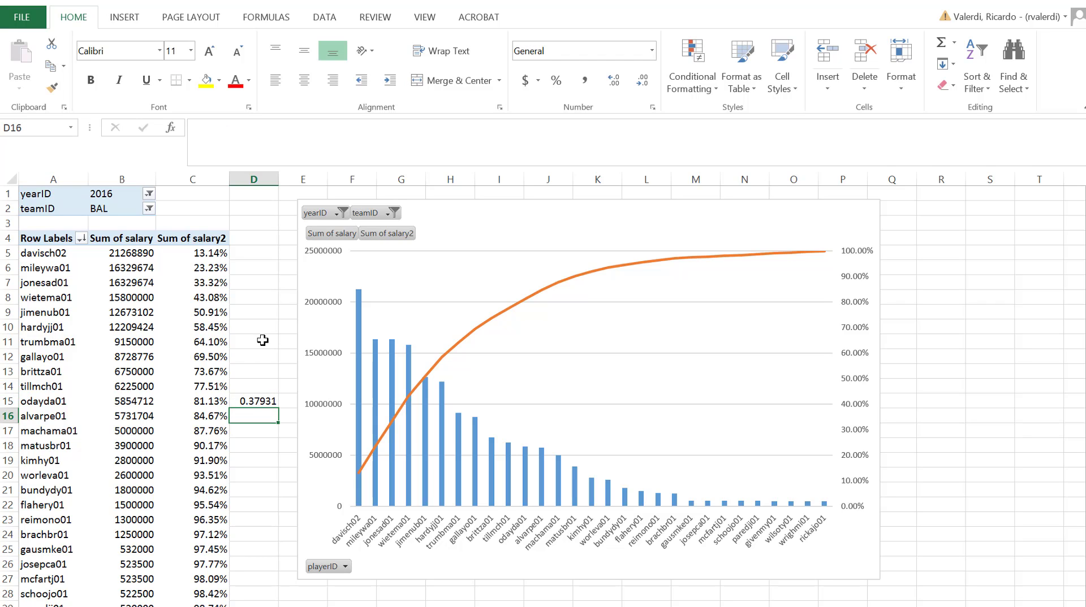